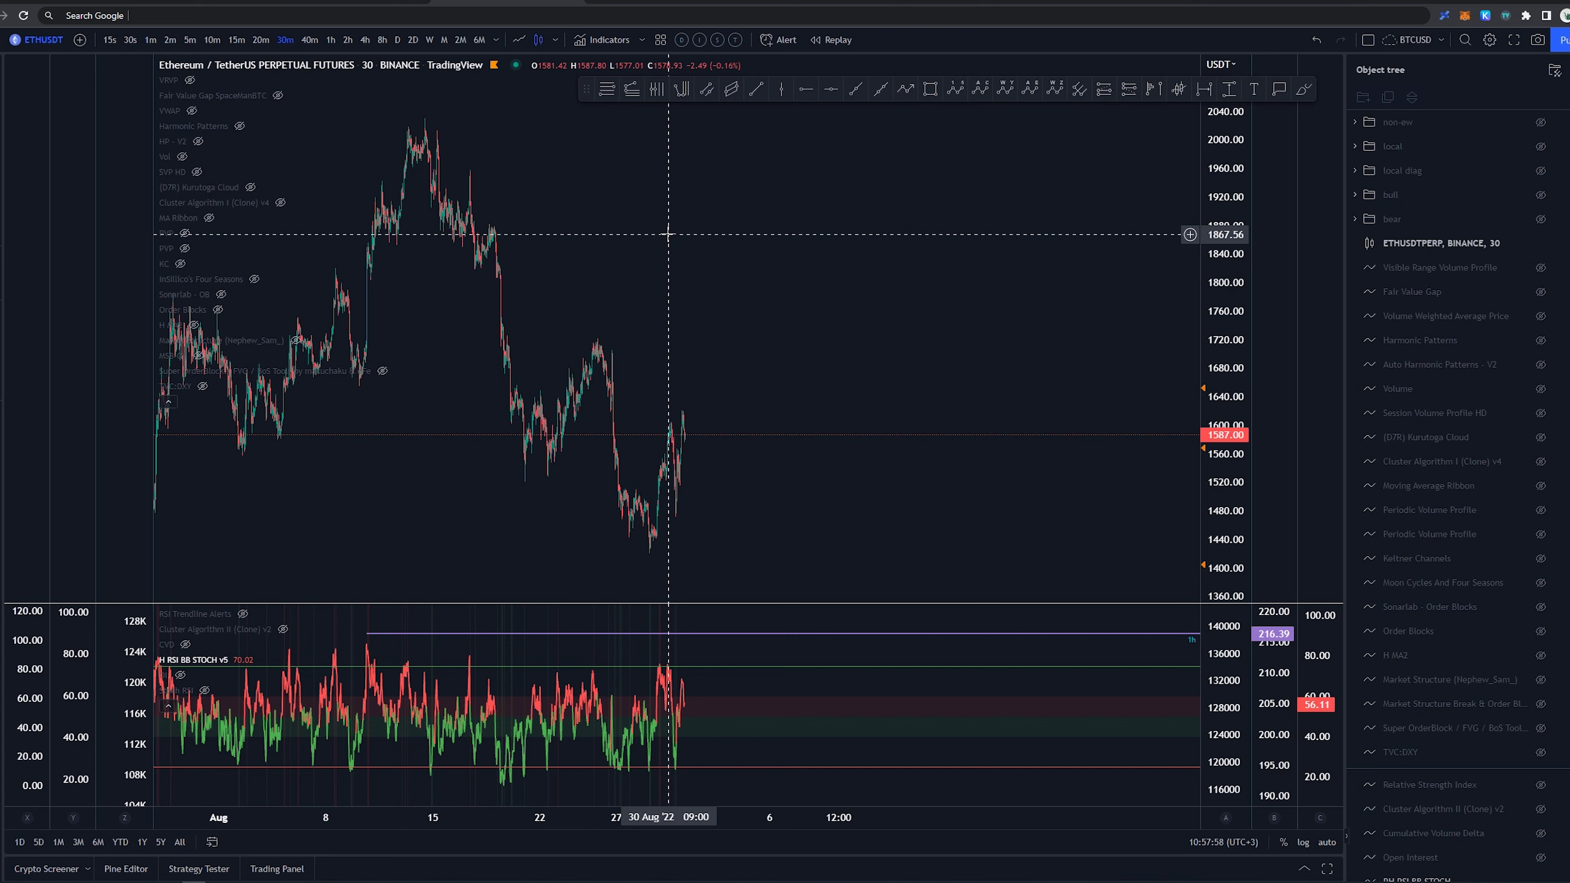
- Trace the decline from the mid-August high to the late-August low with Brush strokes and undo them
click(1304, 89)
mouse_move(483, 121)
mouse_down()
mouse_move(442, 105)
mouse_move(593, 511)
mouse_move(506, 107)
mouse_up()
key(ctrl+z)
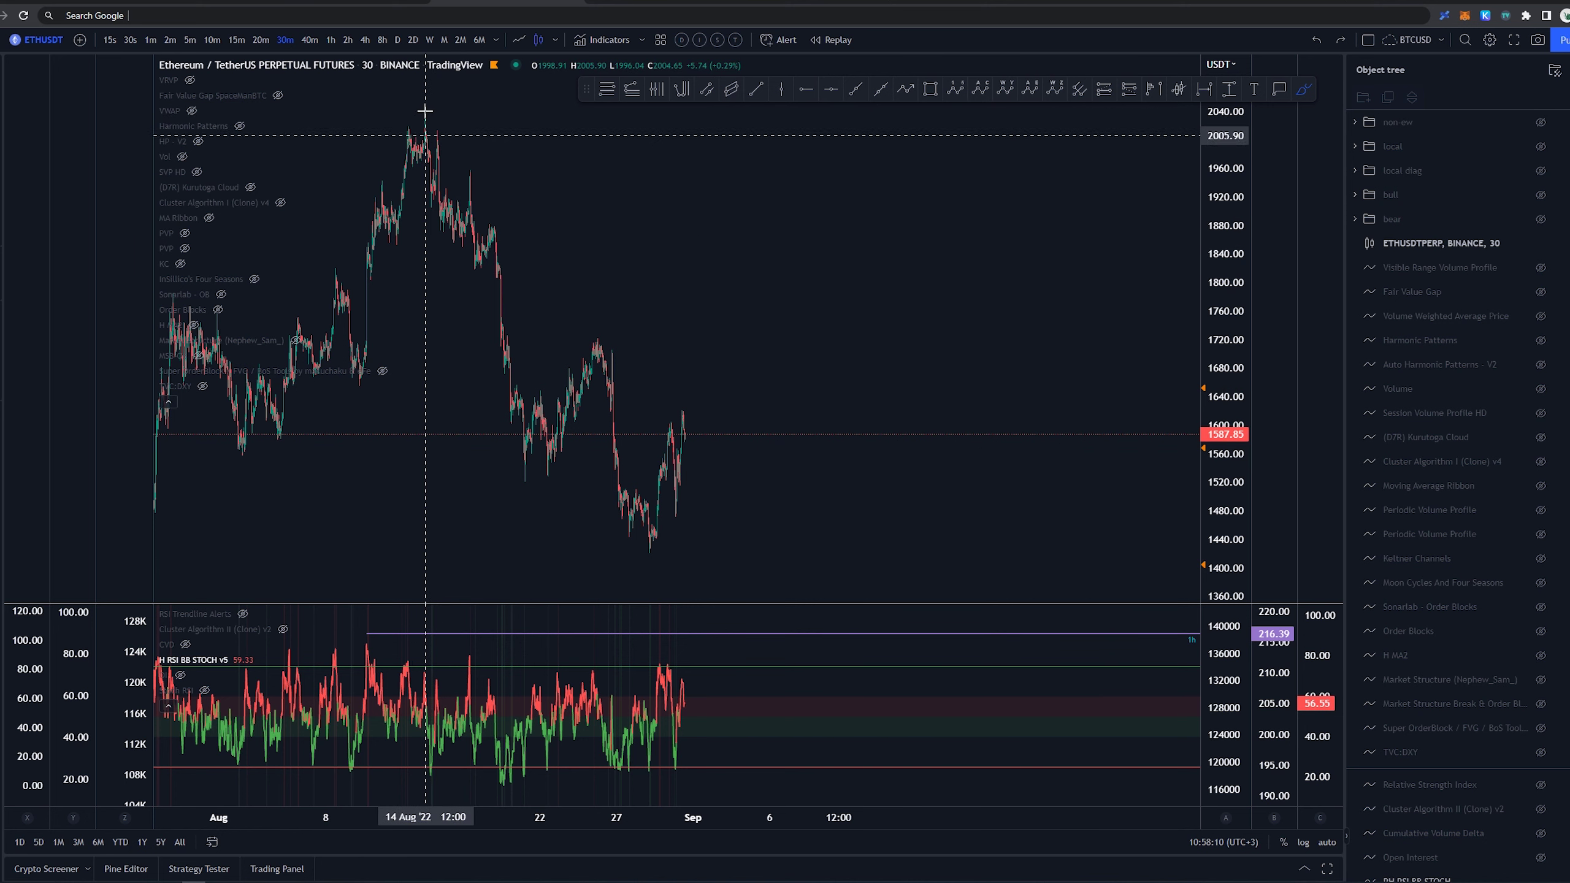
drag(425, 109, 499, 286)
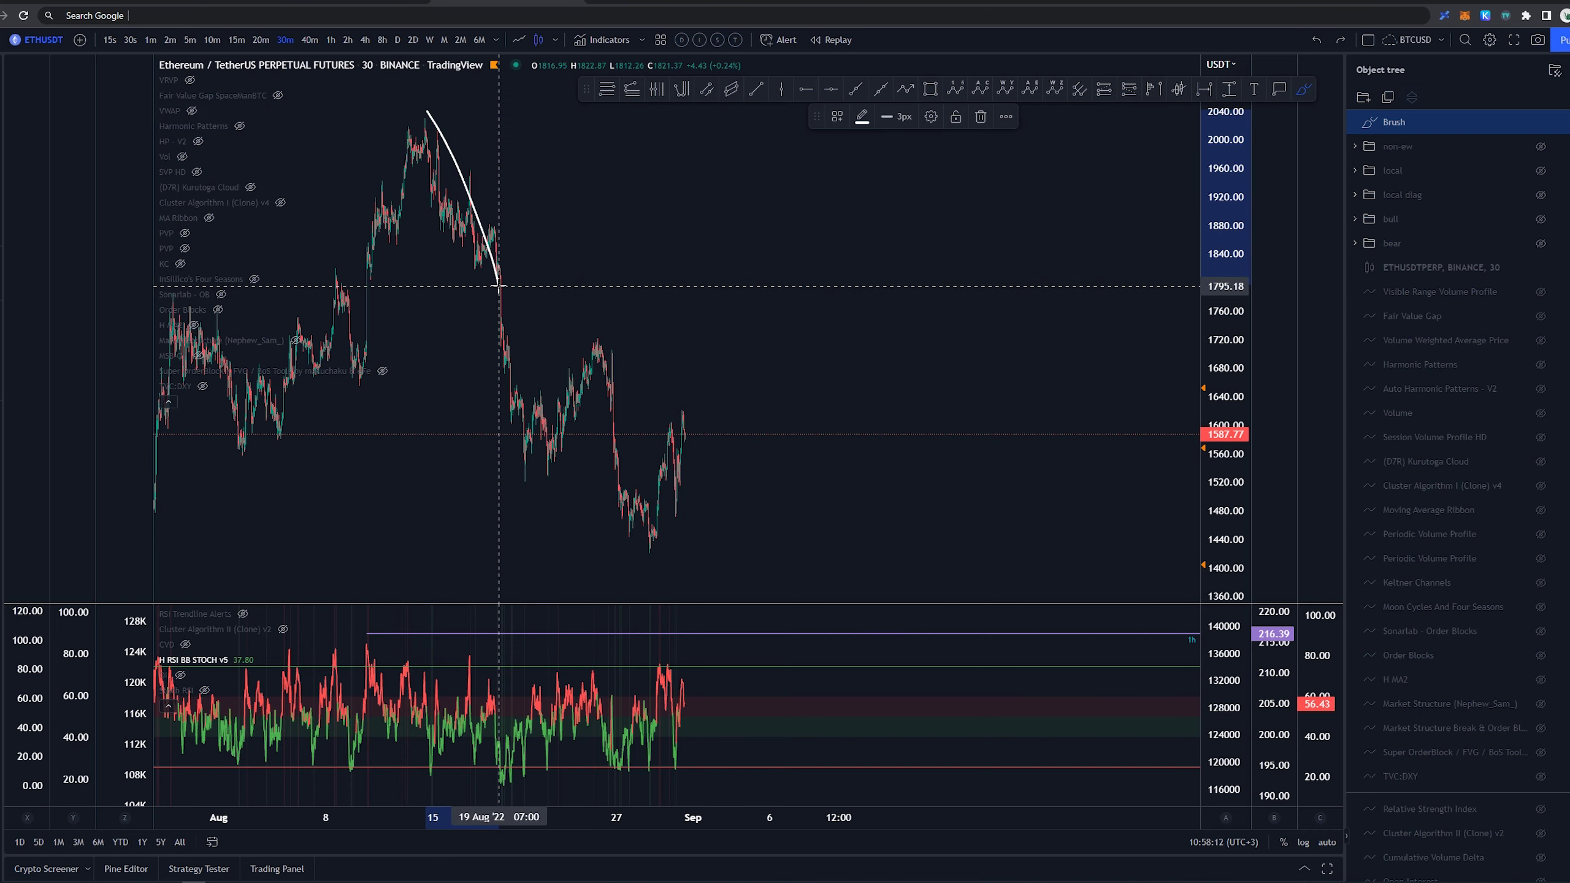
key(ctrl+z)
mouse_move(416, 115)
mouse_down()
mouse_move(527, 458)
mouse_move(615, 477)
mouse_move(630, 527)
mouse_up()
key(ctrl+z)
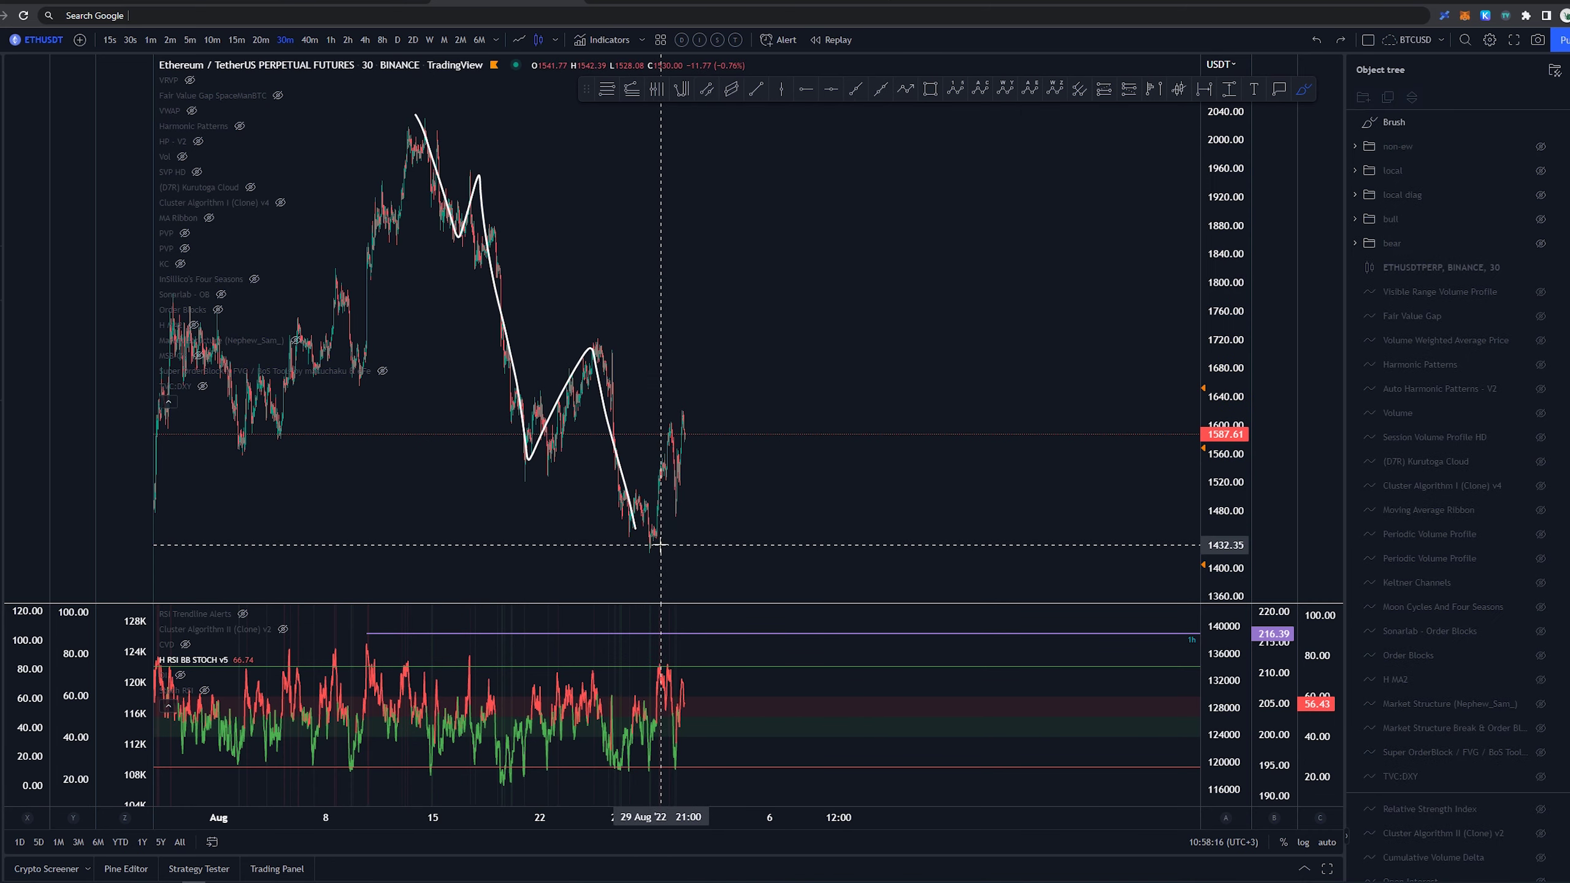
key(ctrl+z)
key(Escape)
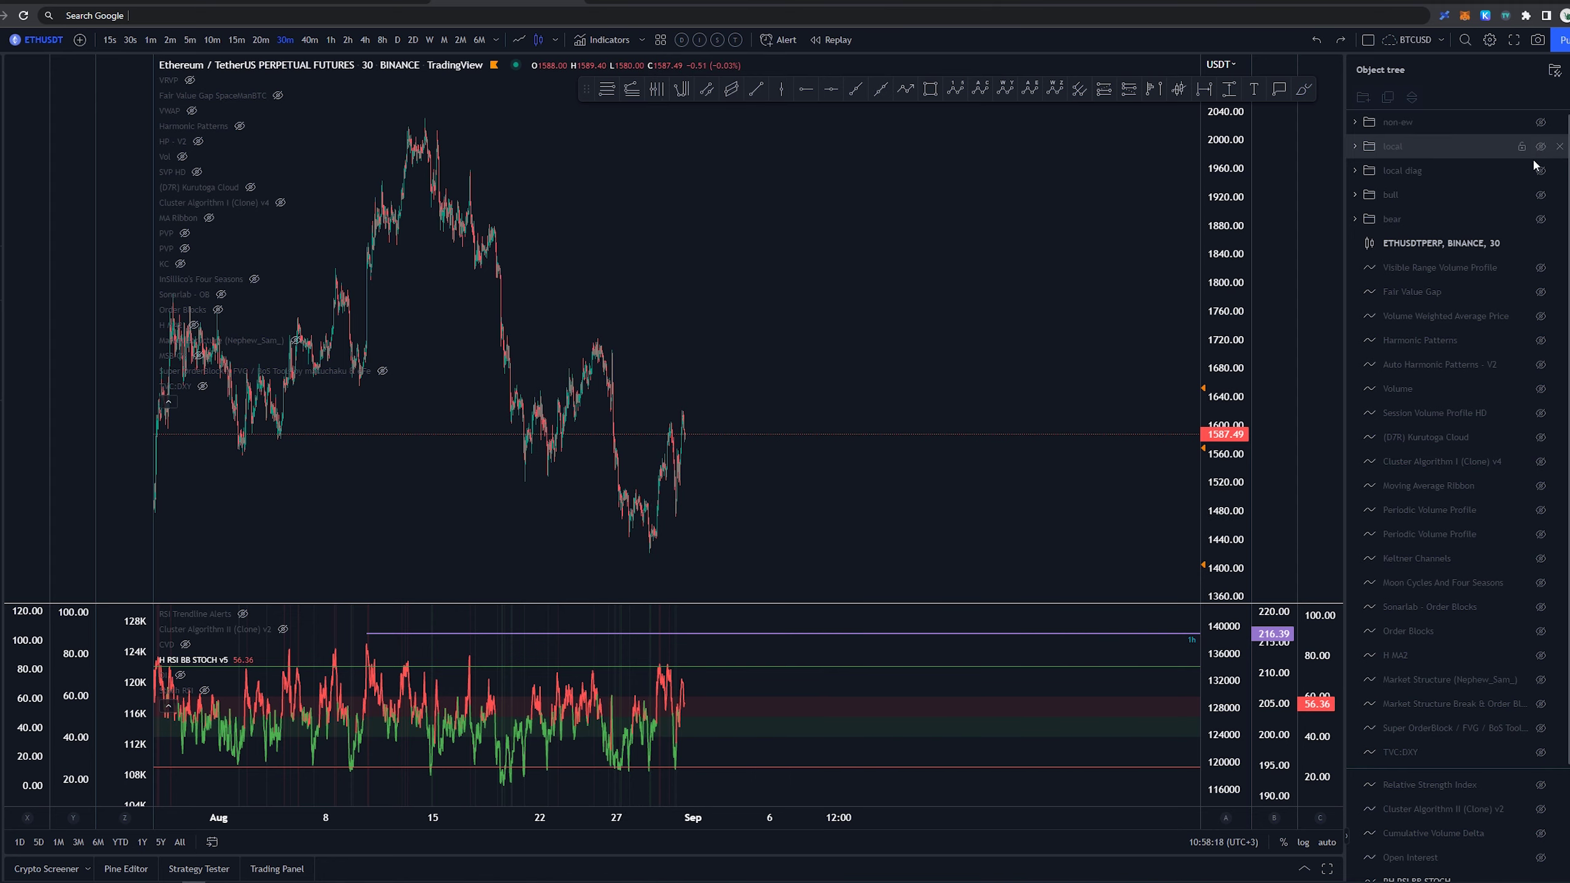
- Show the local diag drawing group and compress the price scale to frame the descending channel
click(1542, 171)
drag(754, 186, 876, 165)
scroll(890, 169, up, 2)
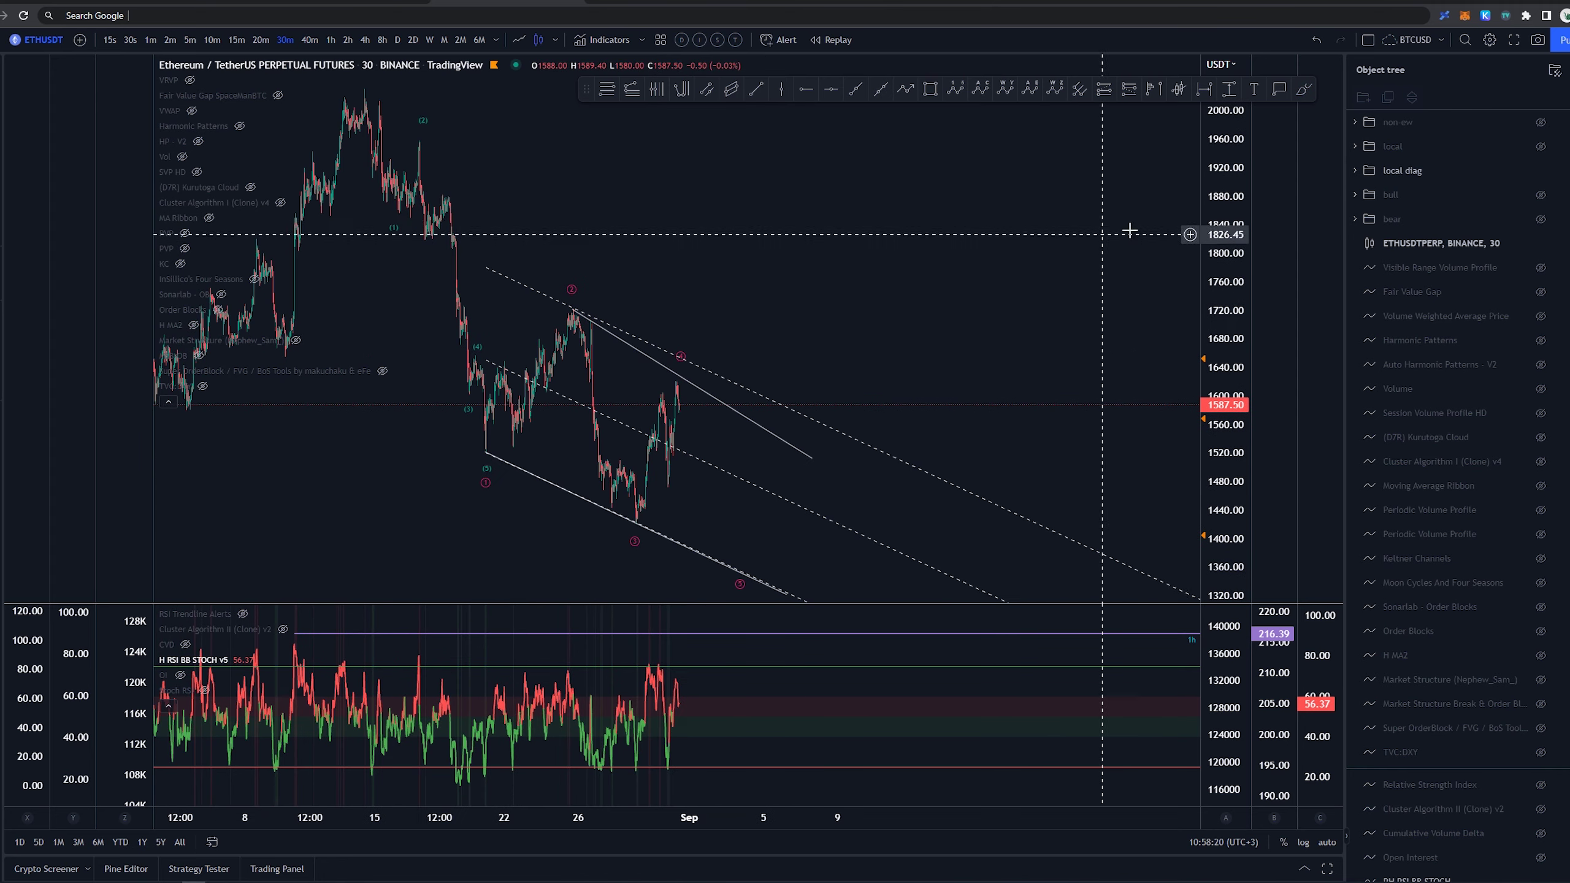
drag(1212, 223, 1210, 267)
drag(898, 214, 915, 193)
- Brush over the drop from the August high and mark a horizontal level at the late-August low, undoing both strokes
key(alt+b)
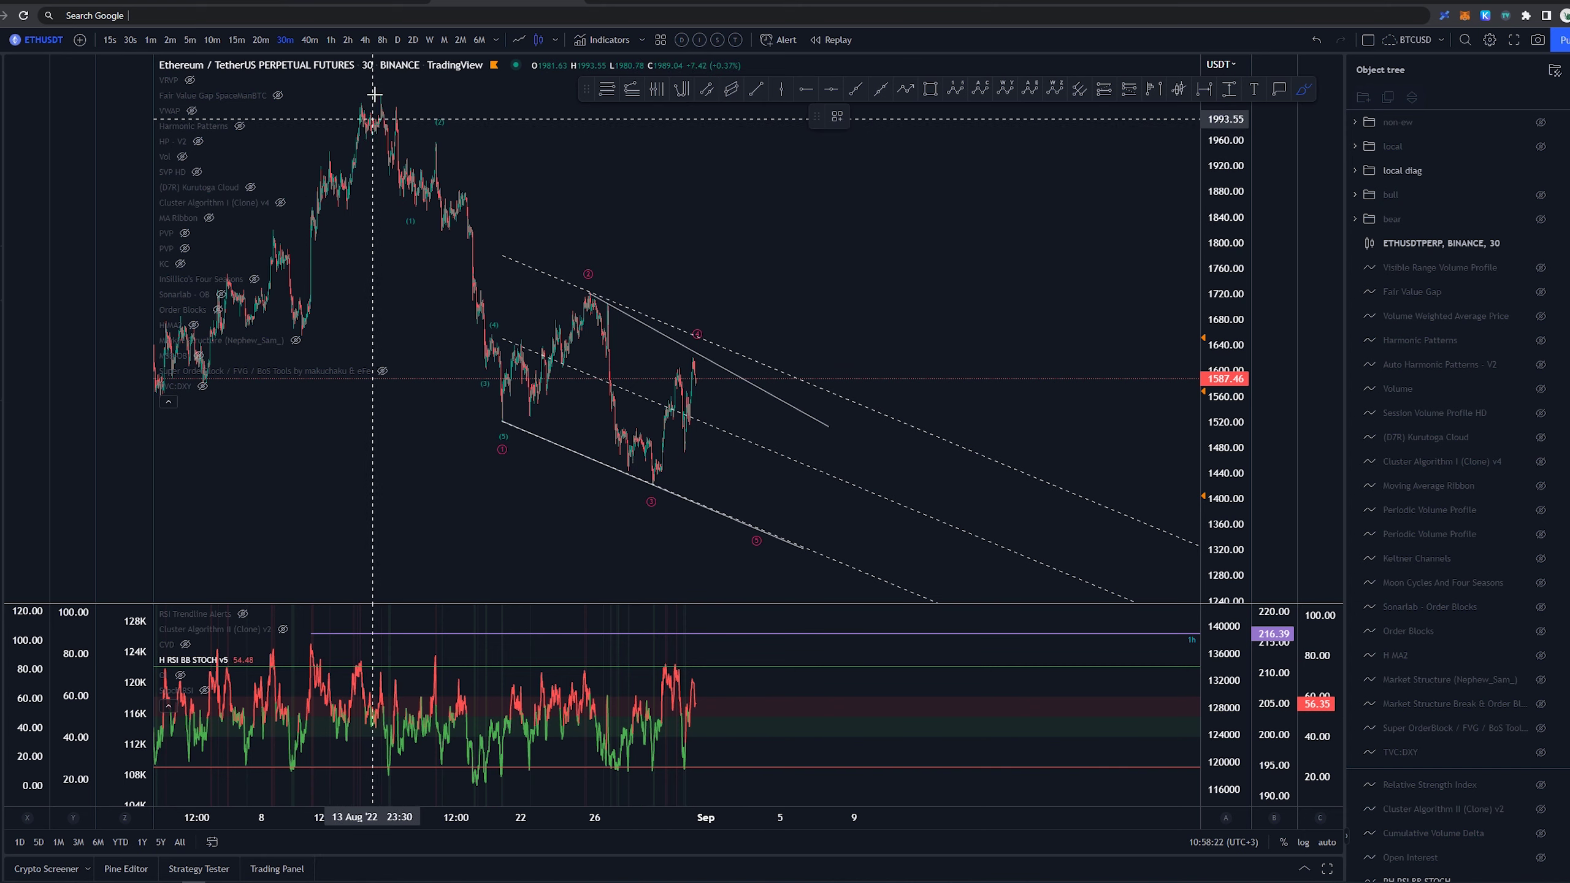
mouse_move(380, 93)
mouse_down()
mouse_move(404, 199)
mouse_move(438, 148)
mouse_move(470, 224)
mouse_move(511, 430)
mouse_up()
key(ctrl+z)
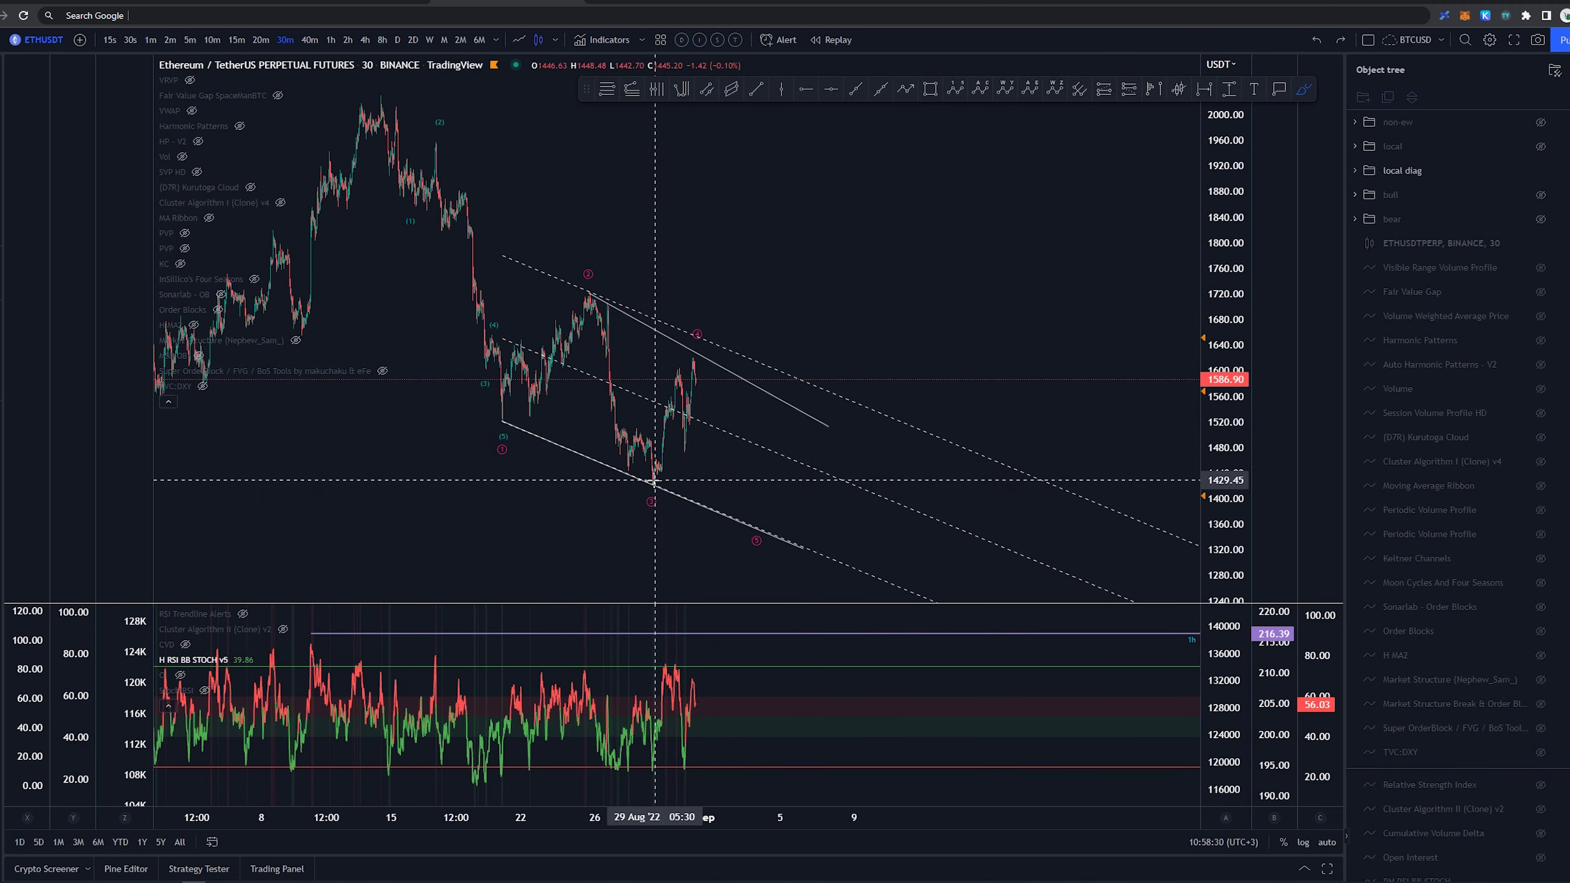
click(657, 484)
drag(658, 485, 773, 490)
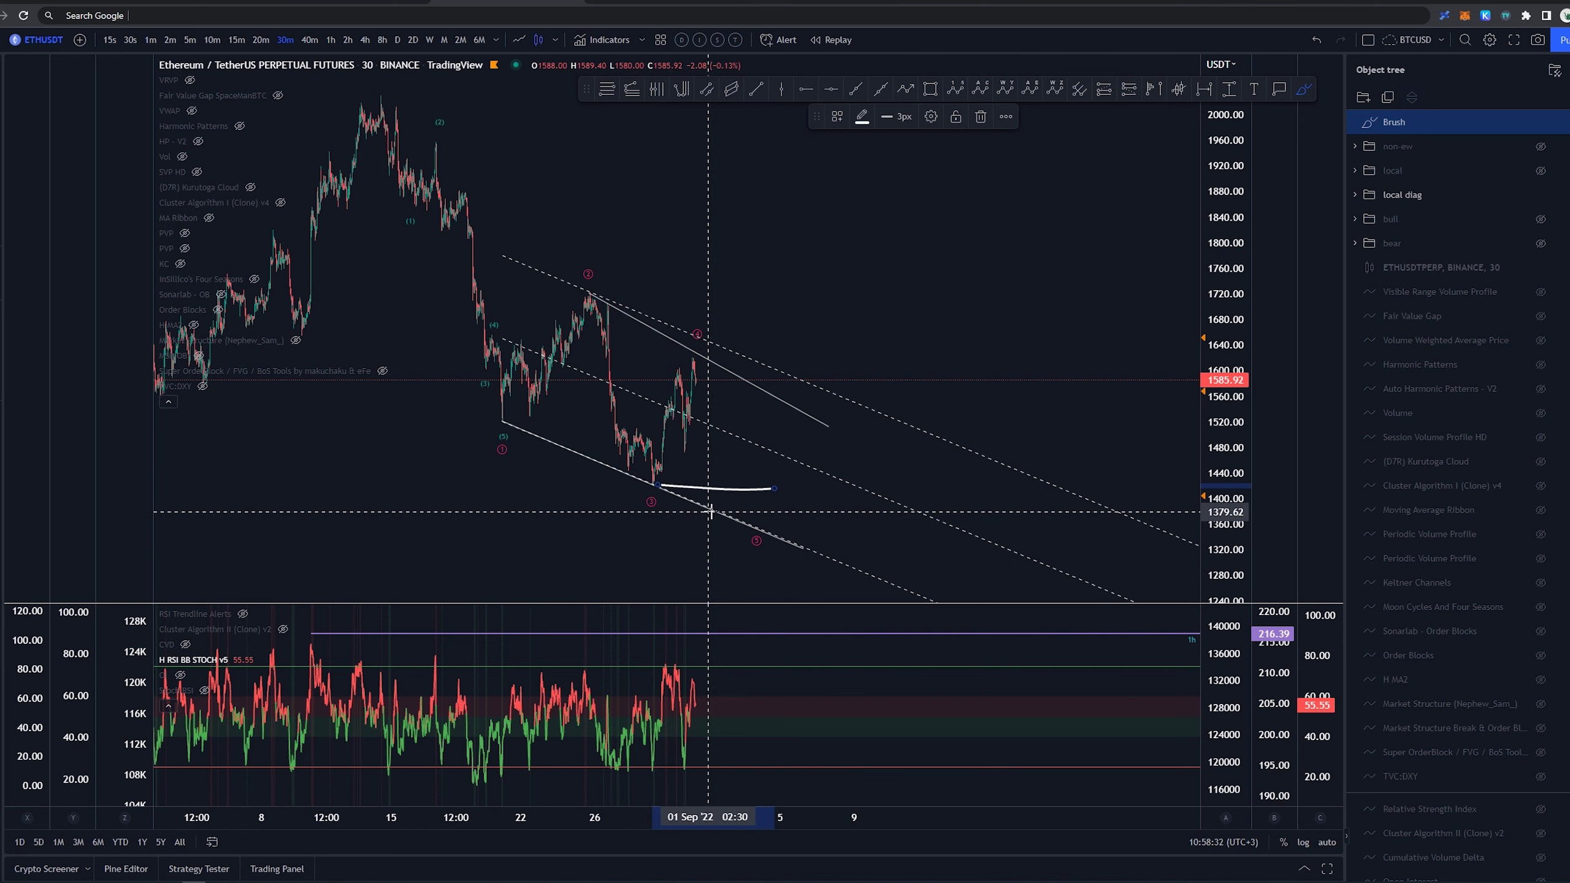
key(ctrl+z)
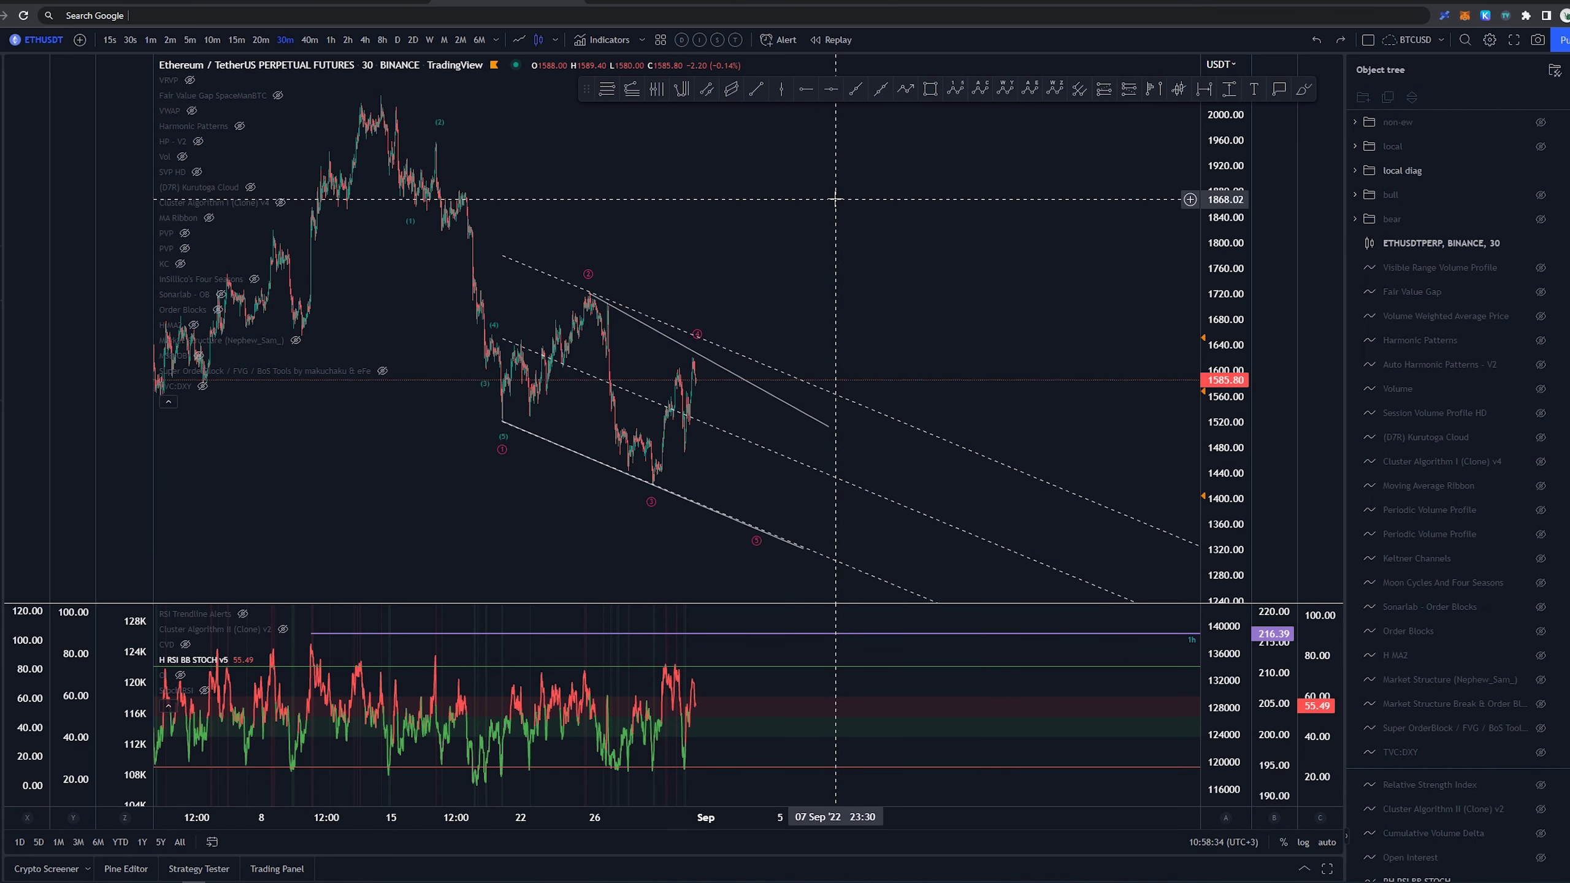
- Sketch a projected bounce in early September and a wave path down from the August high with the Brush, removing both strokes
drag(823, 204, 805, 210)
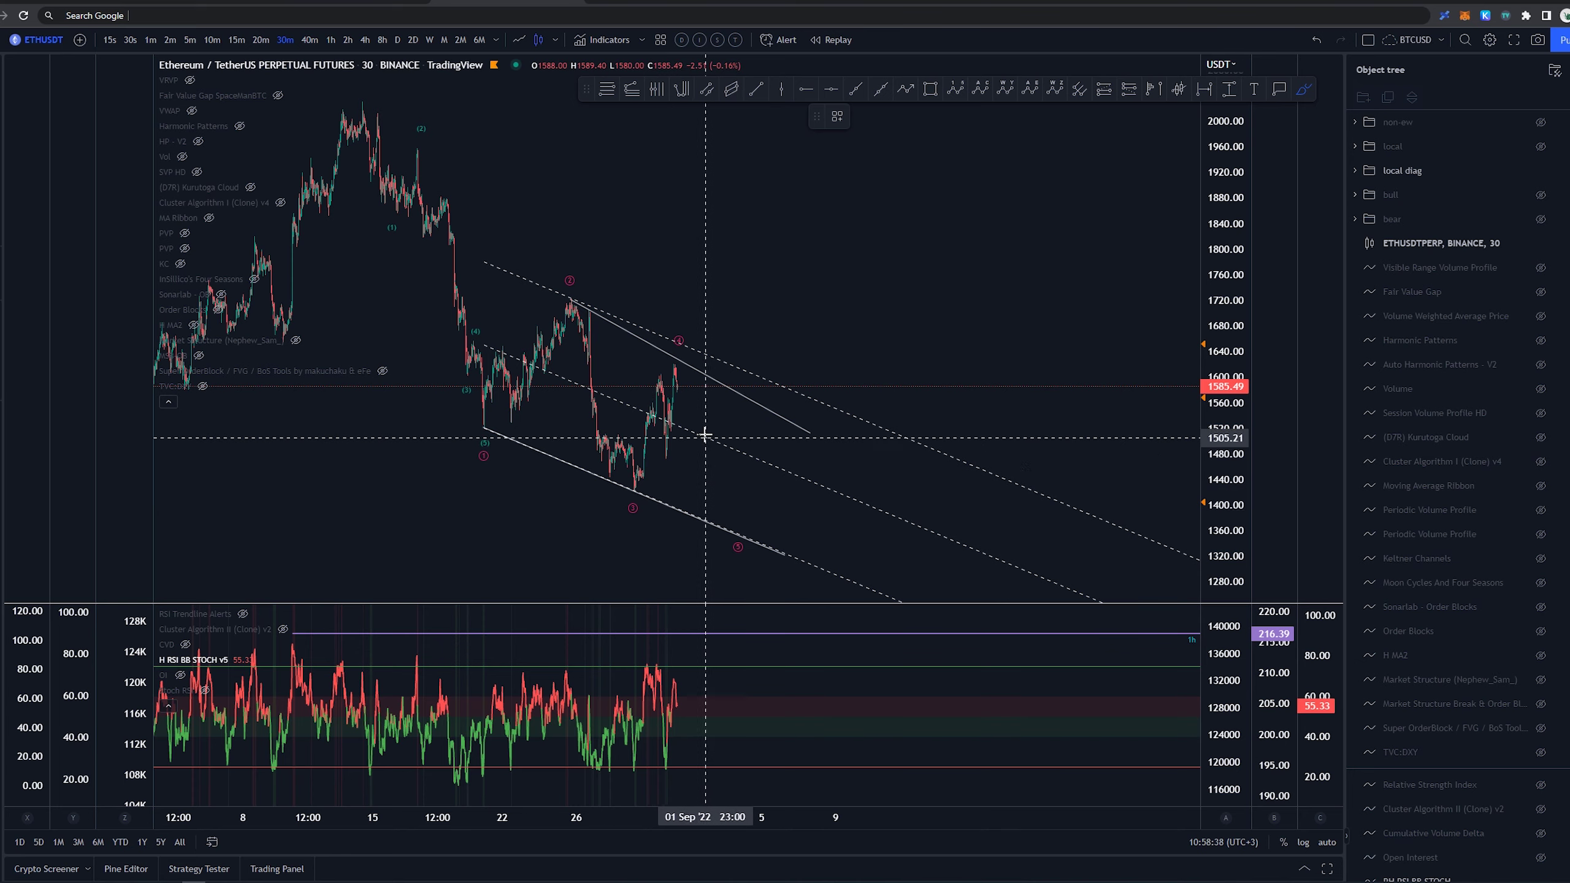
mouse_move(702, 520)
mouse_down()
mouse_move(799, 302)
mouse_move(792, 364)
mouse_up()
key(ctrl+z)
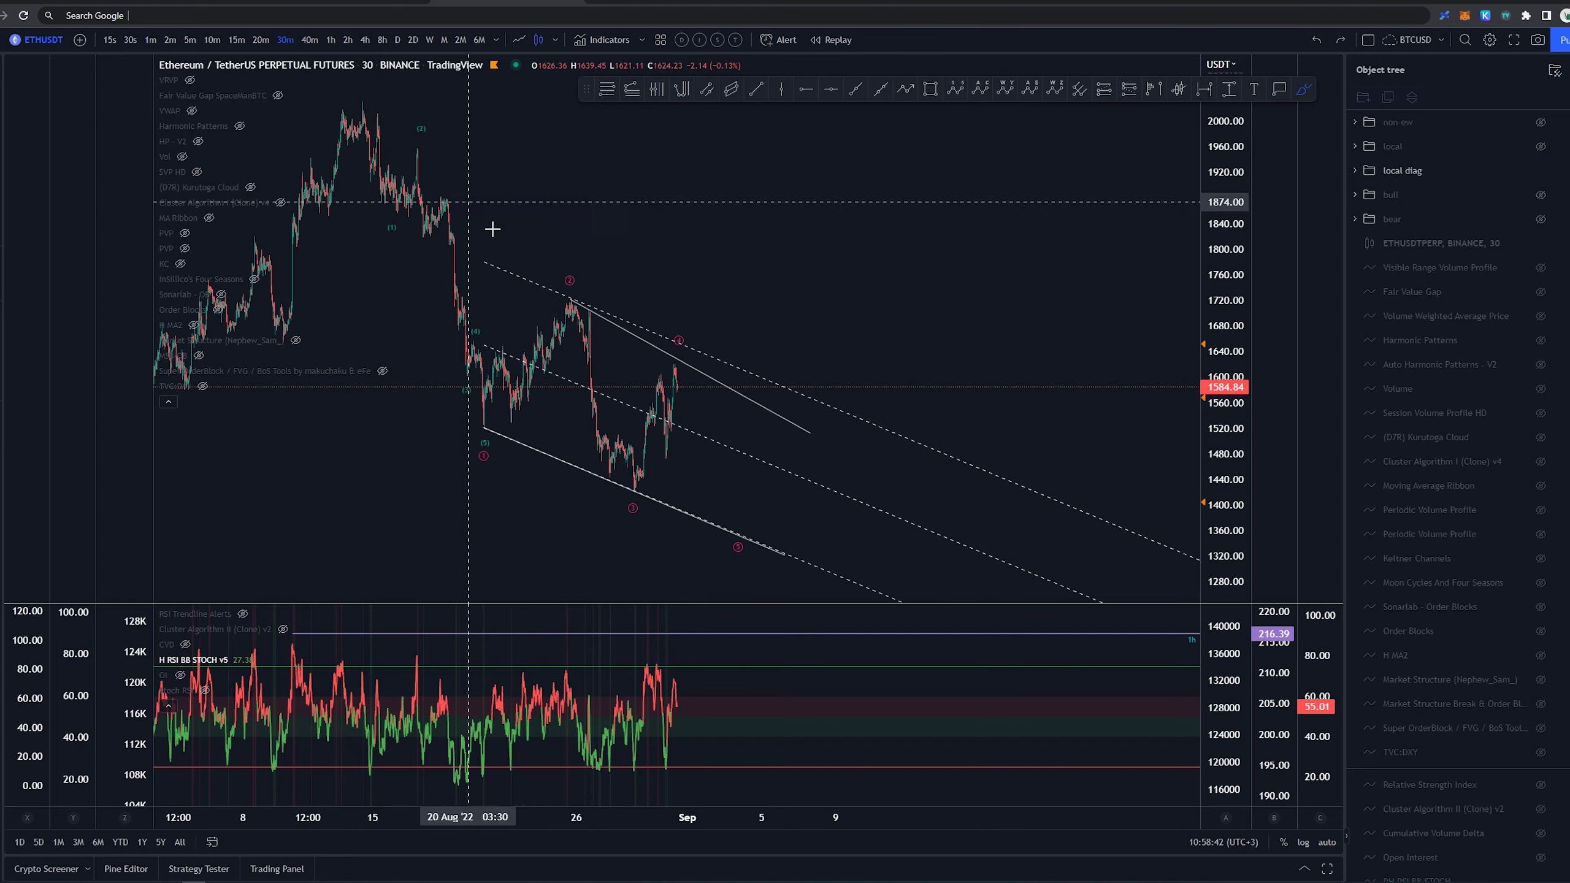
mouse_move(365, 106)
mouse_down()
mouse_move(480, 424)
mouse_move(578, 318)
mouse_move(625, 507)
mouse_move(717, 461)
mouse_up()
key(Delete)
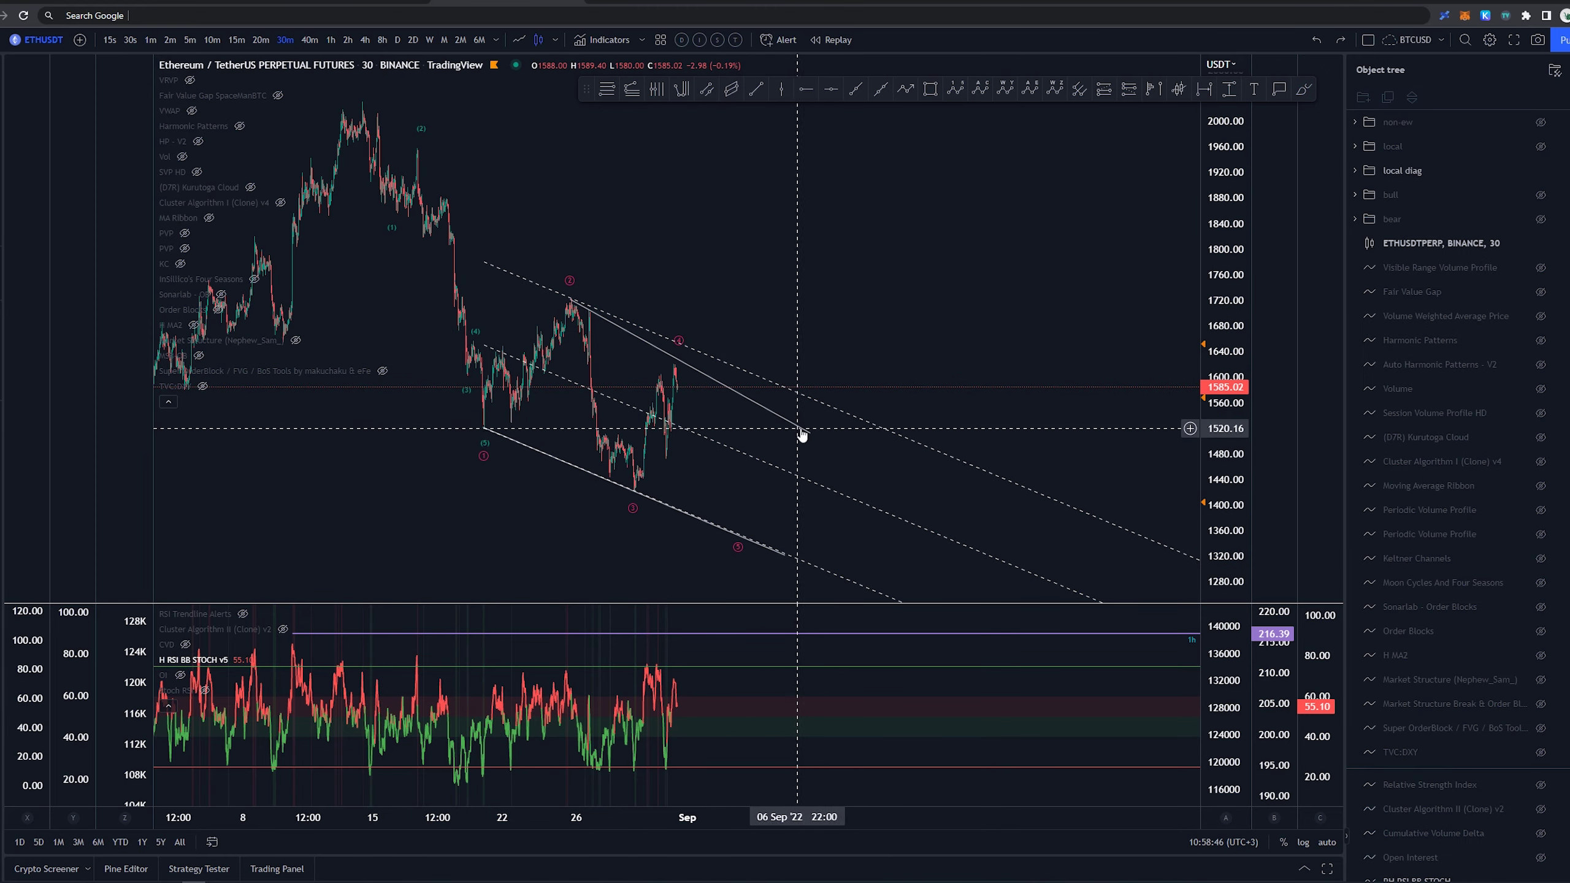
- Raise the far end of the solid upper trendline above the dashed channel's upper line to give it a flatter slope
click(825, 406)
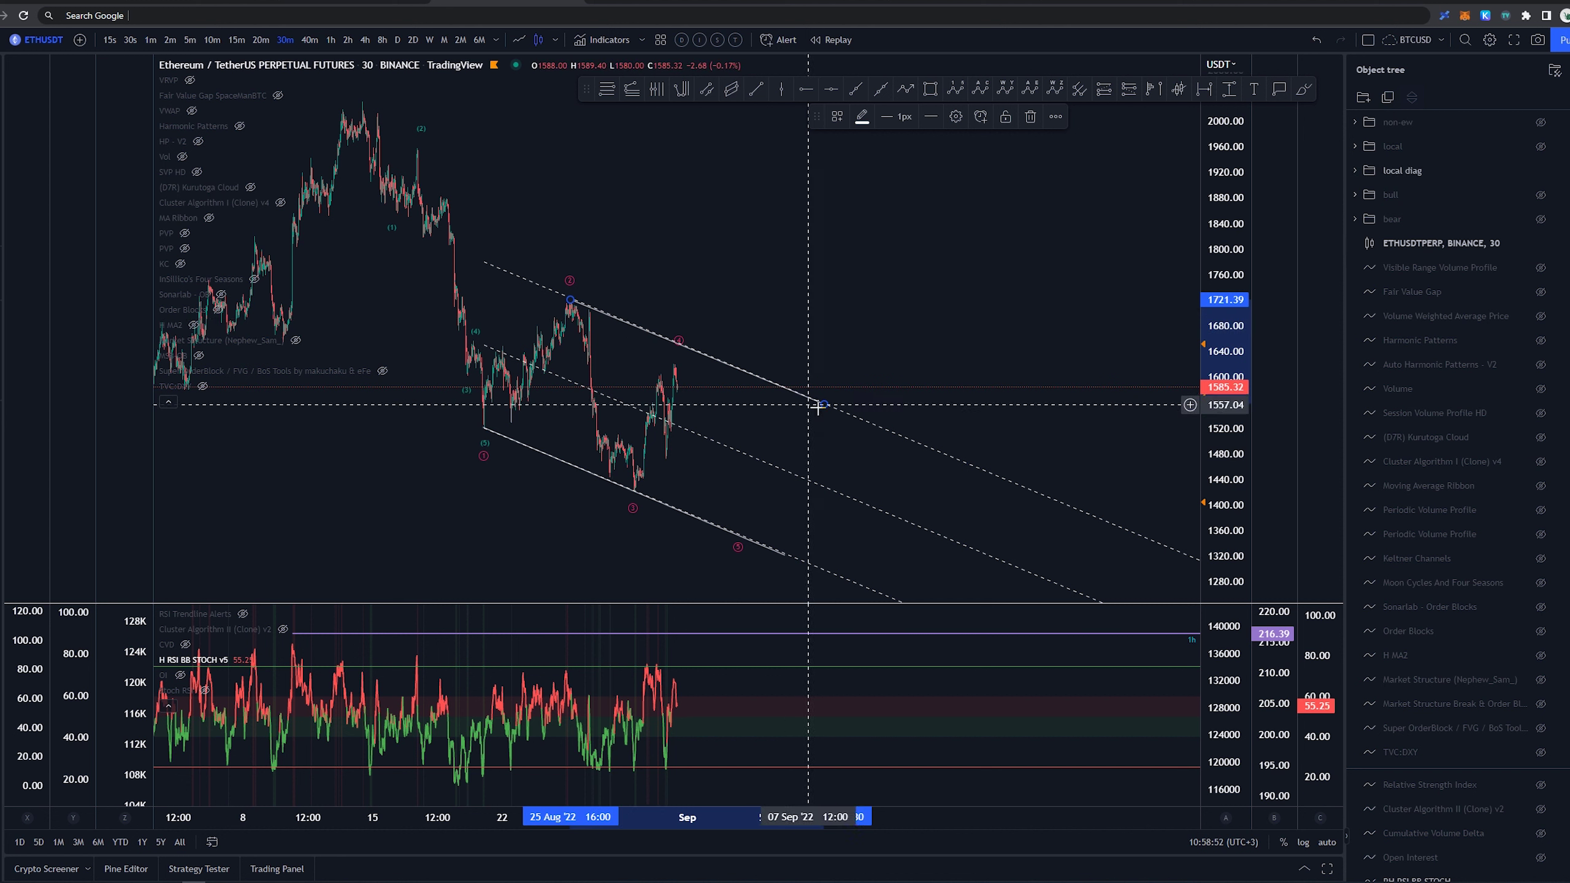
drag(817, 407, 831, 373)
- Sketch a short Brush stroke from the current price up to the solid upper trendline, undo it and leave the Brush tool
key(alt+b)
drag(679, 390, 693, 346)
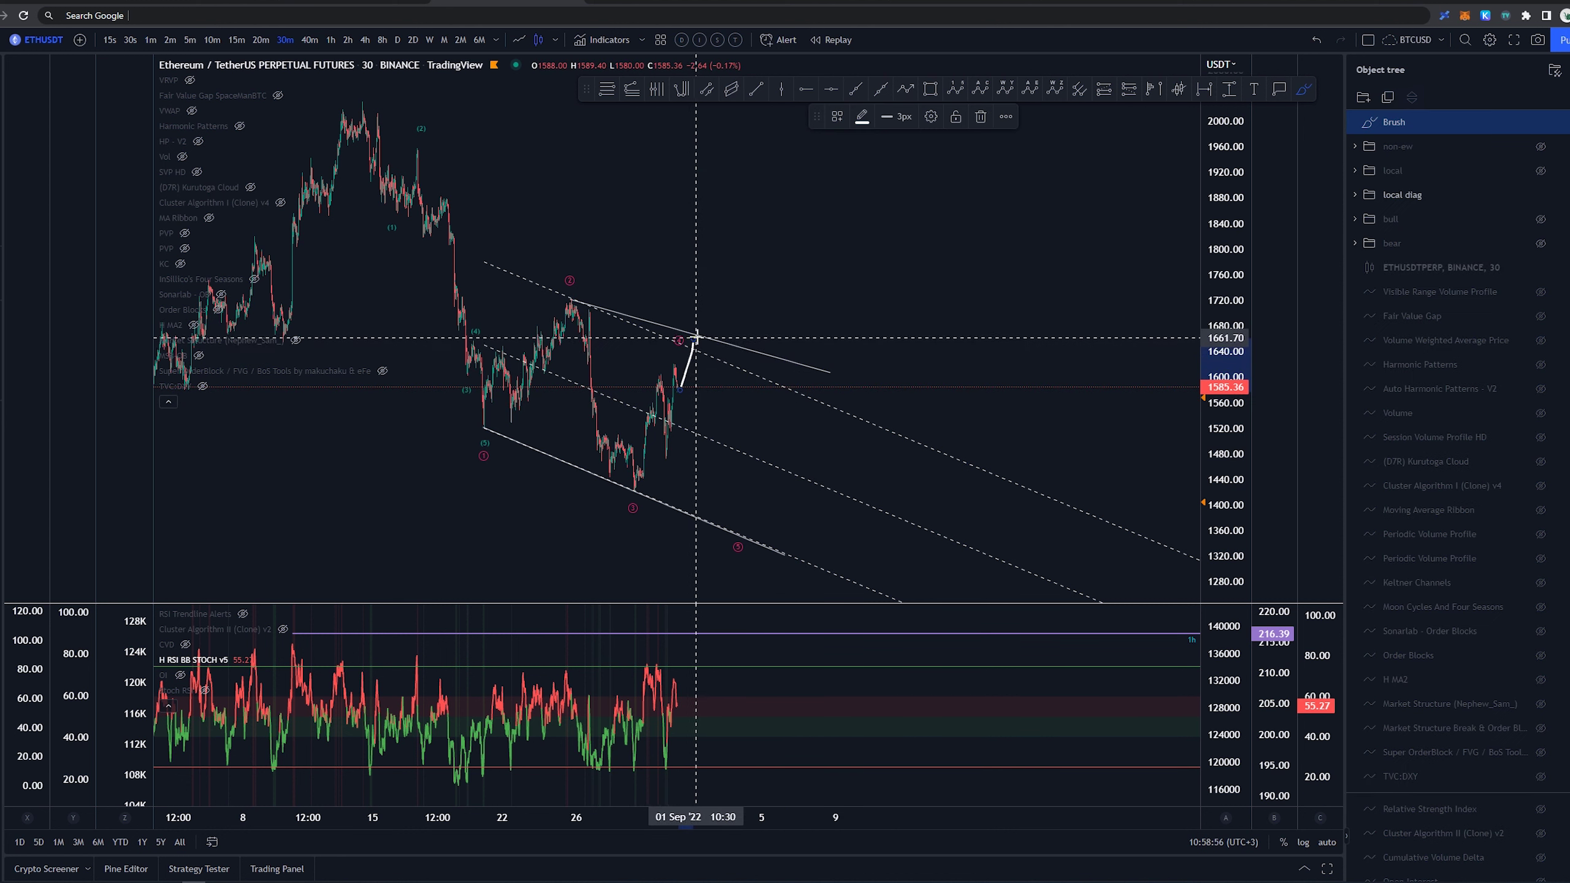
key(ctrl+z)
drag(830, 373, 813, 375)
key(alt+b)
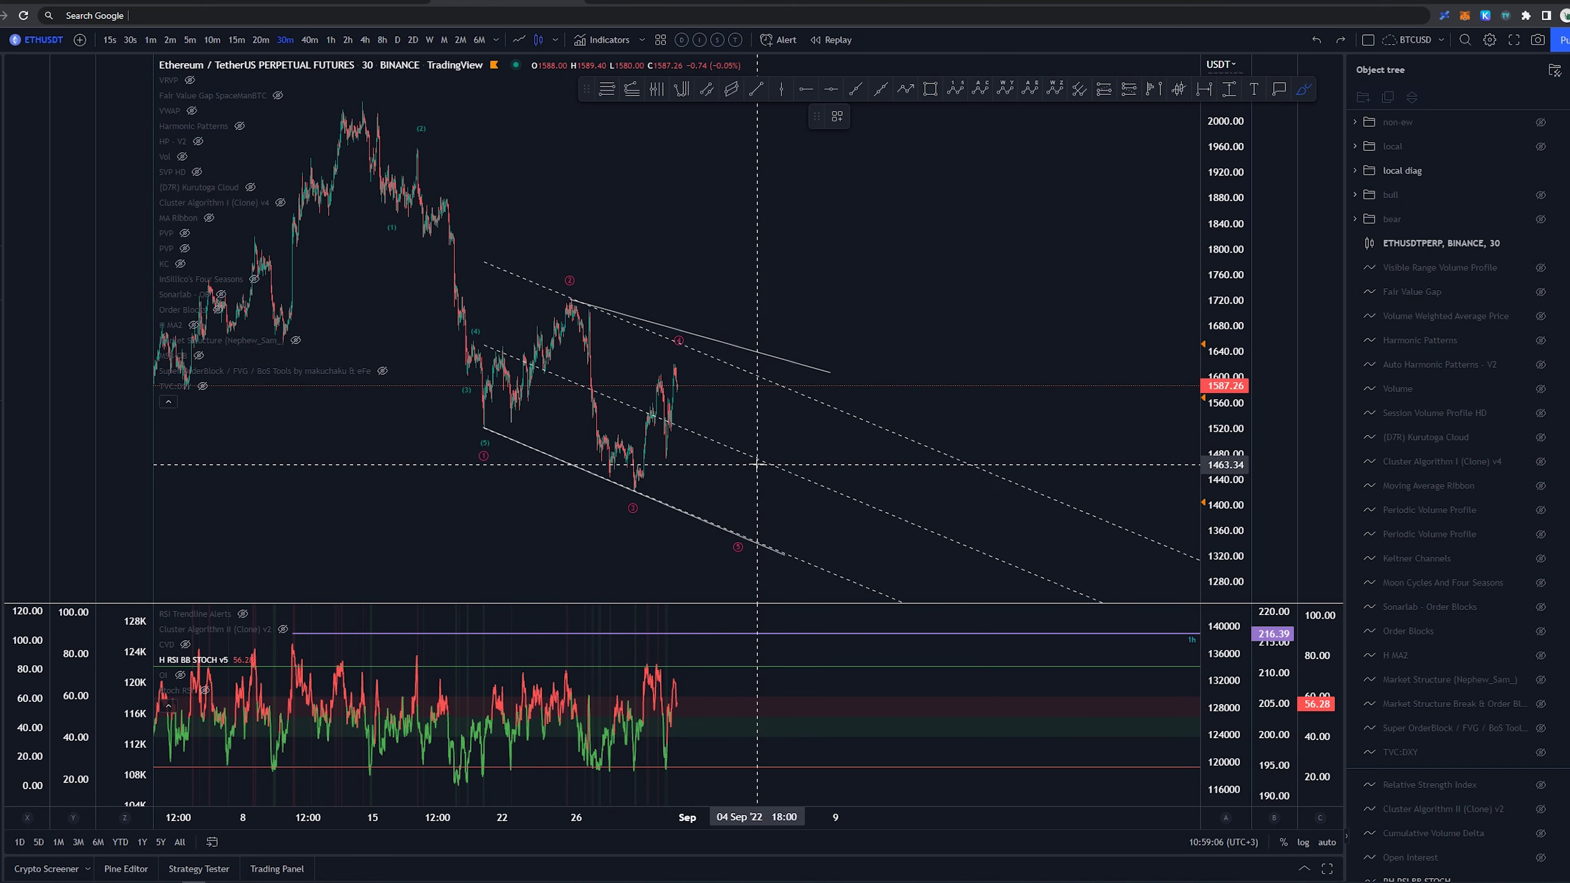
key(Escape)
- Brush over the waves from the August high to the current price and underline the late-August low, removing both strokes
drag(874, 246, 928, 241)
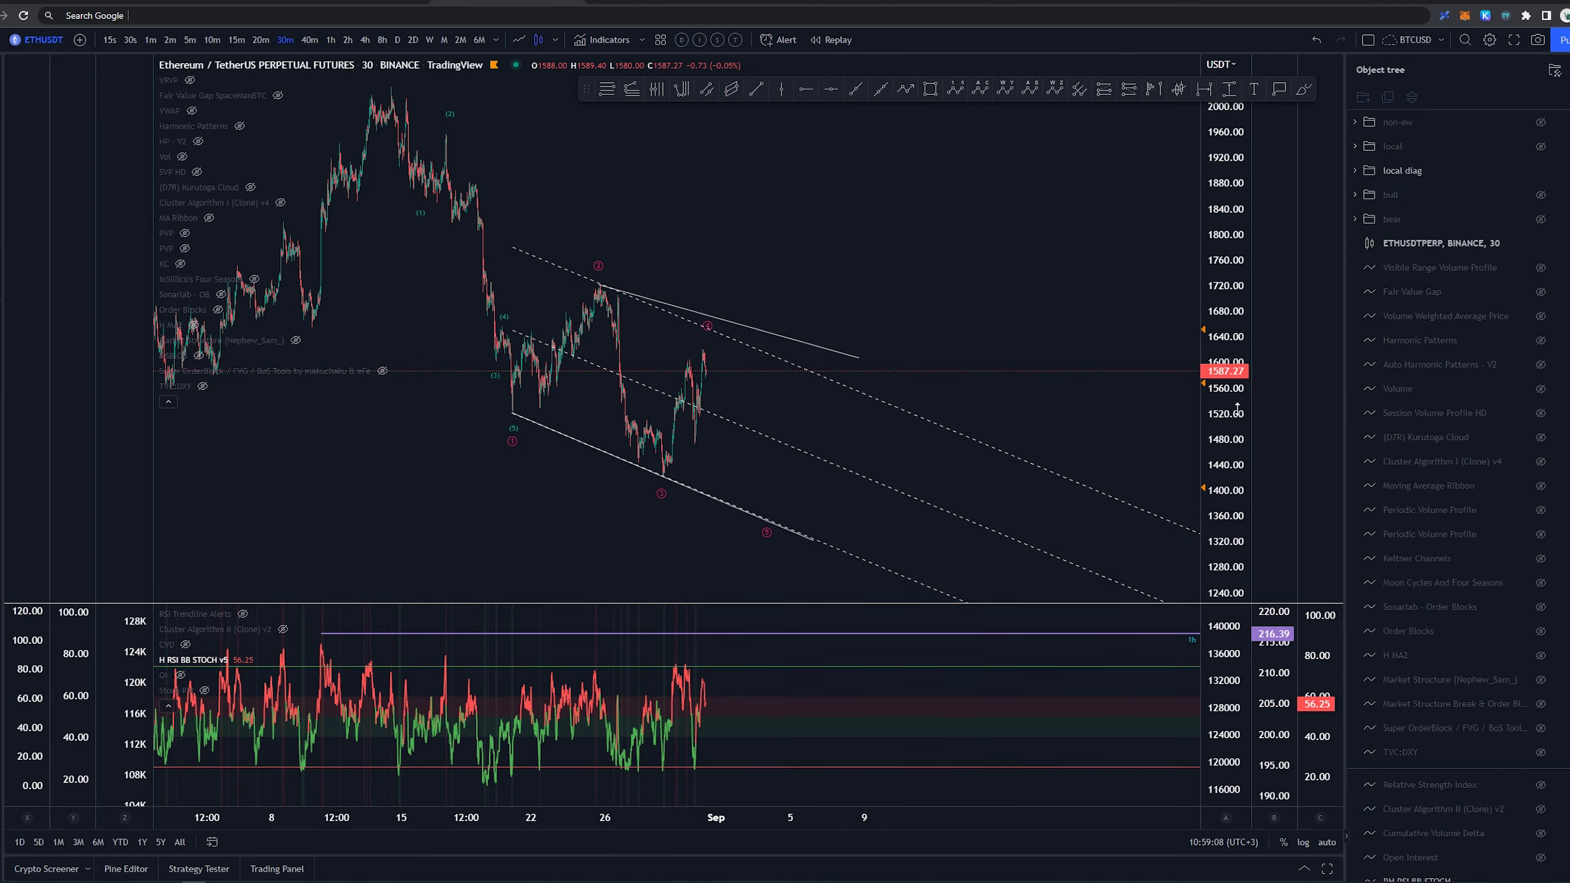
drag(1238, 410, 1230, 368)
scroll(925, 344, up, 1)
scroll(701, 266, down, 2)
drag(1255, 205, 1211, 291)
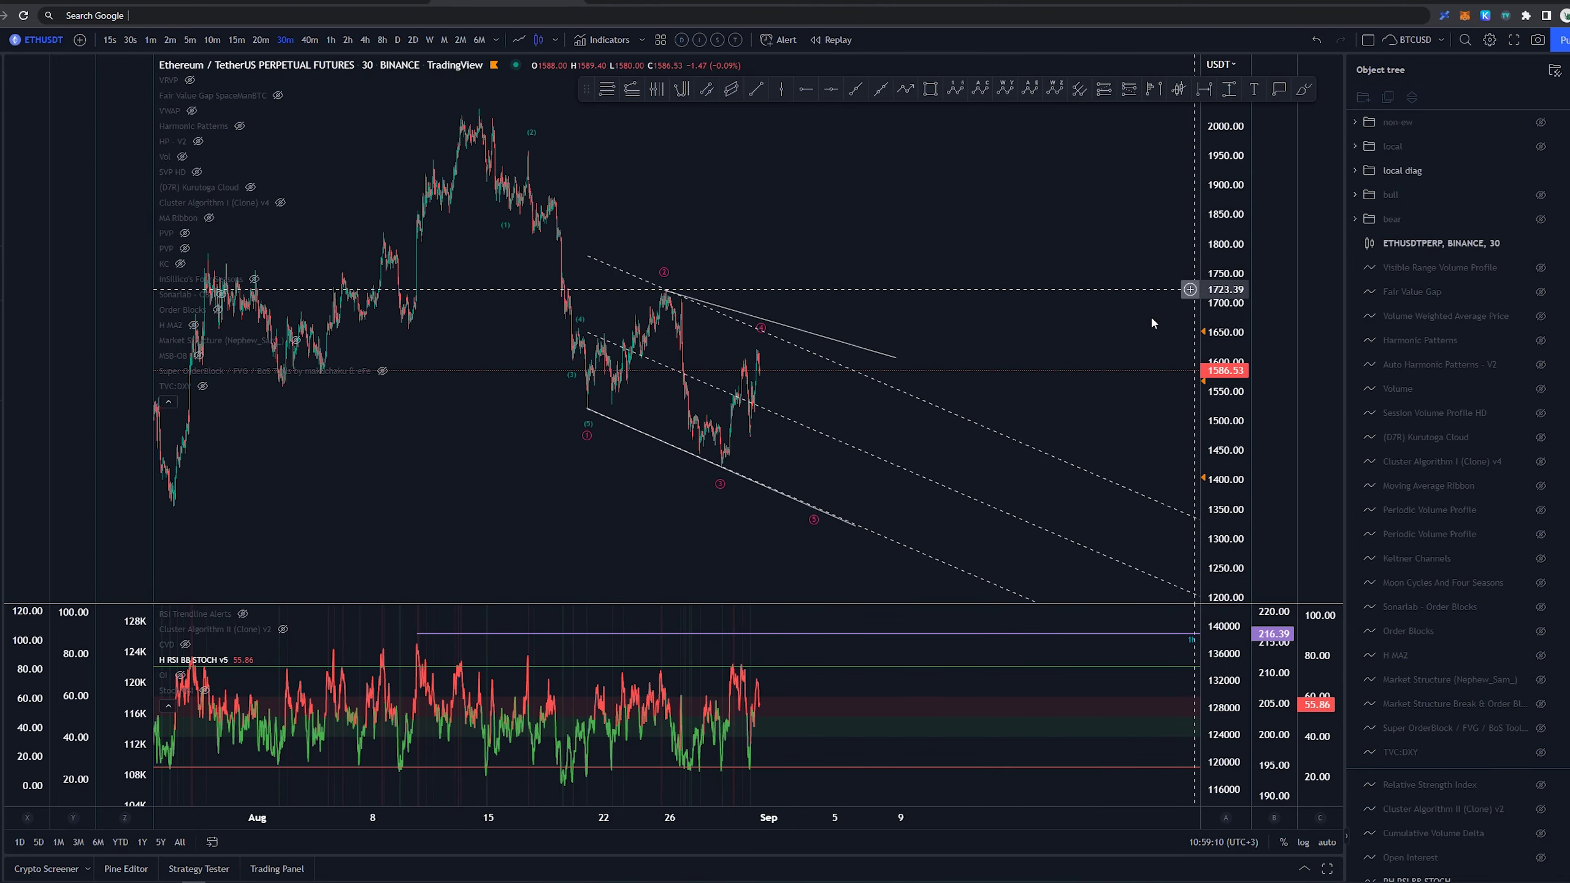
drag(806, 215, 663, 221)
drag(533, 156, 617, 176)
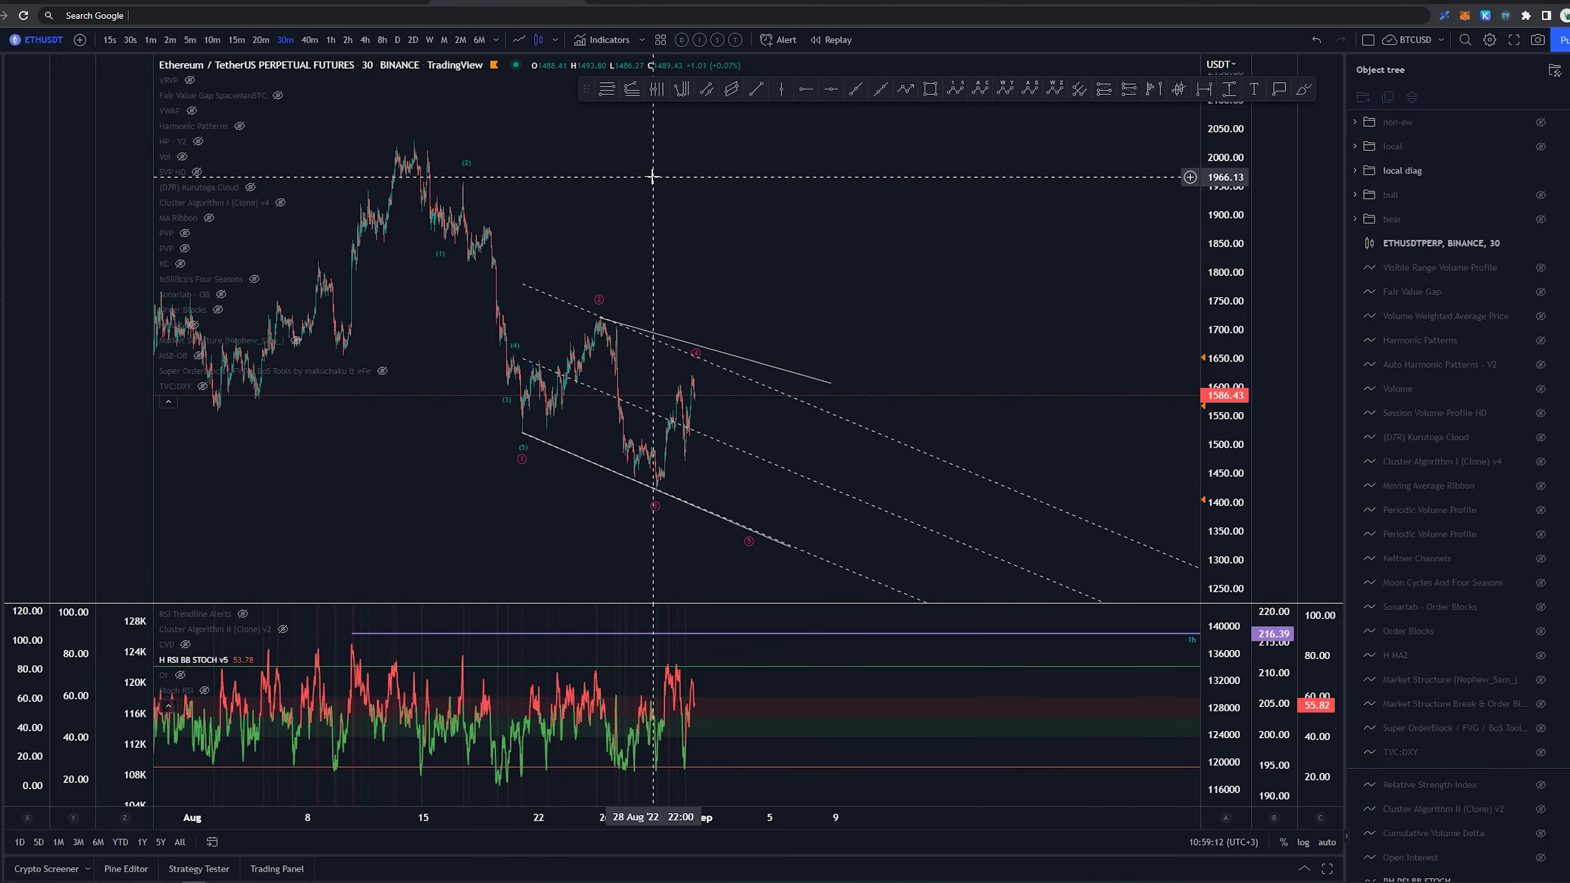
mouse_move(424, 144)
mouse_down()
mouse_move(603, 319)
mouse_move(696, 377)
mouse_up()
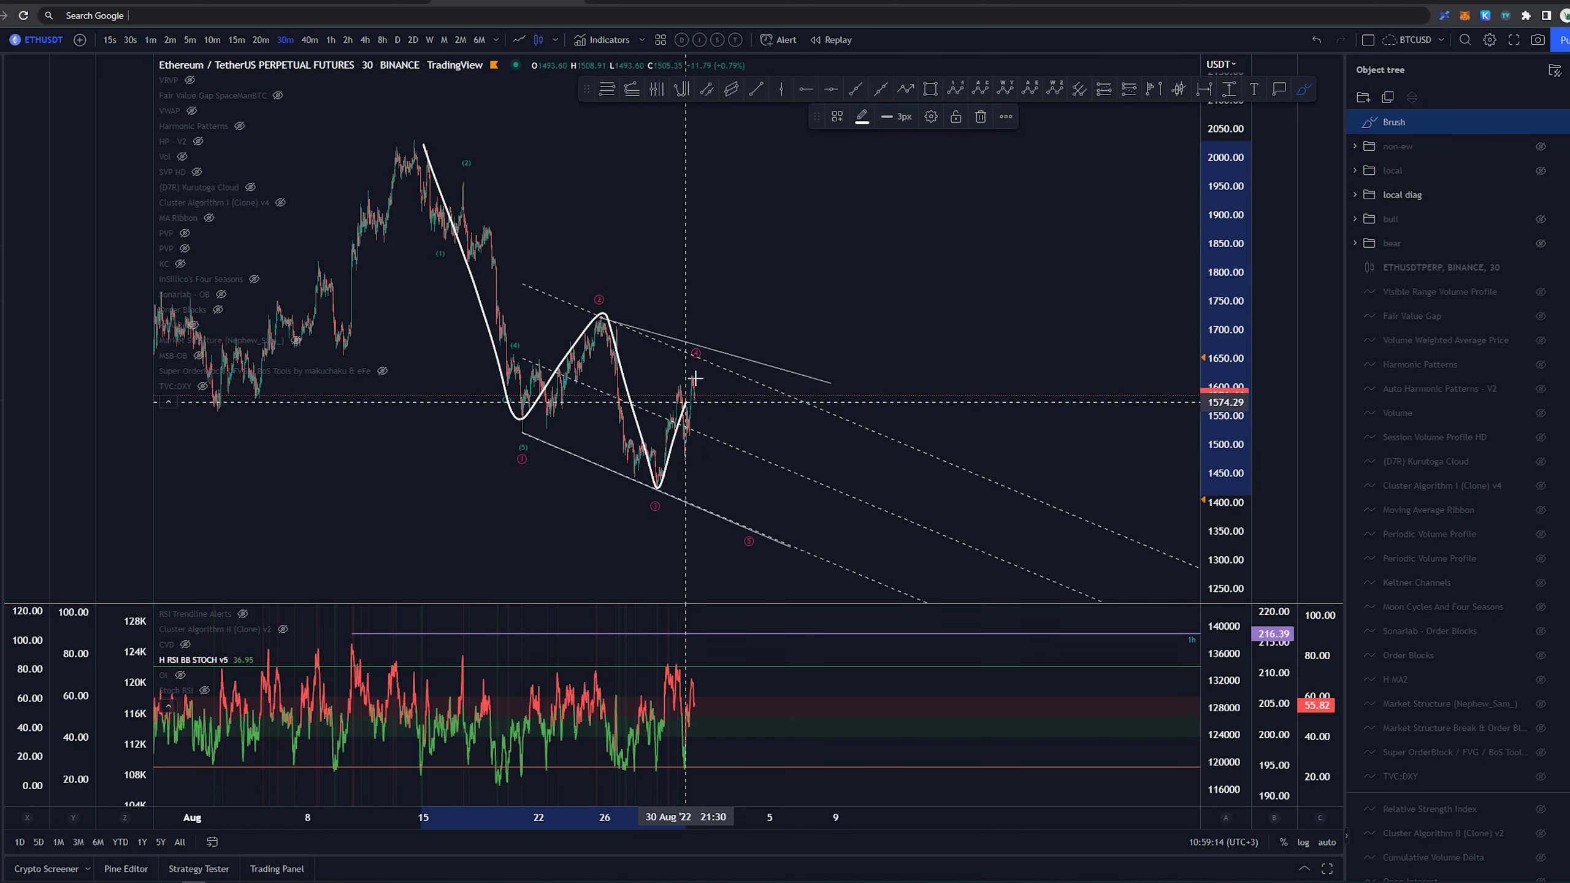
key(ctrl+z)
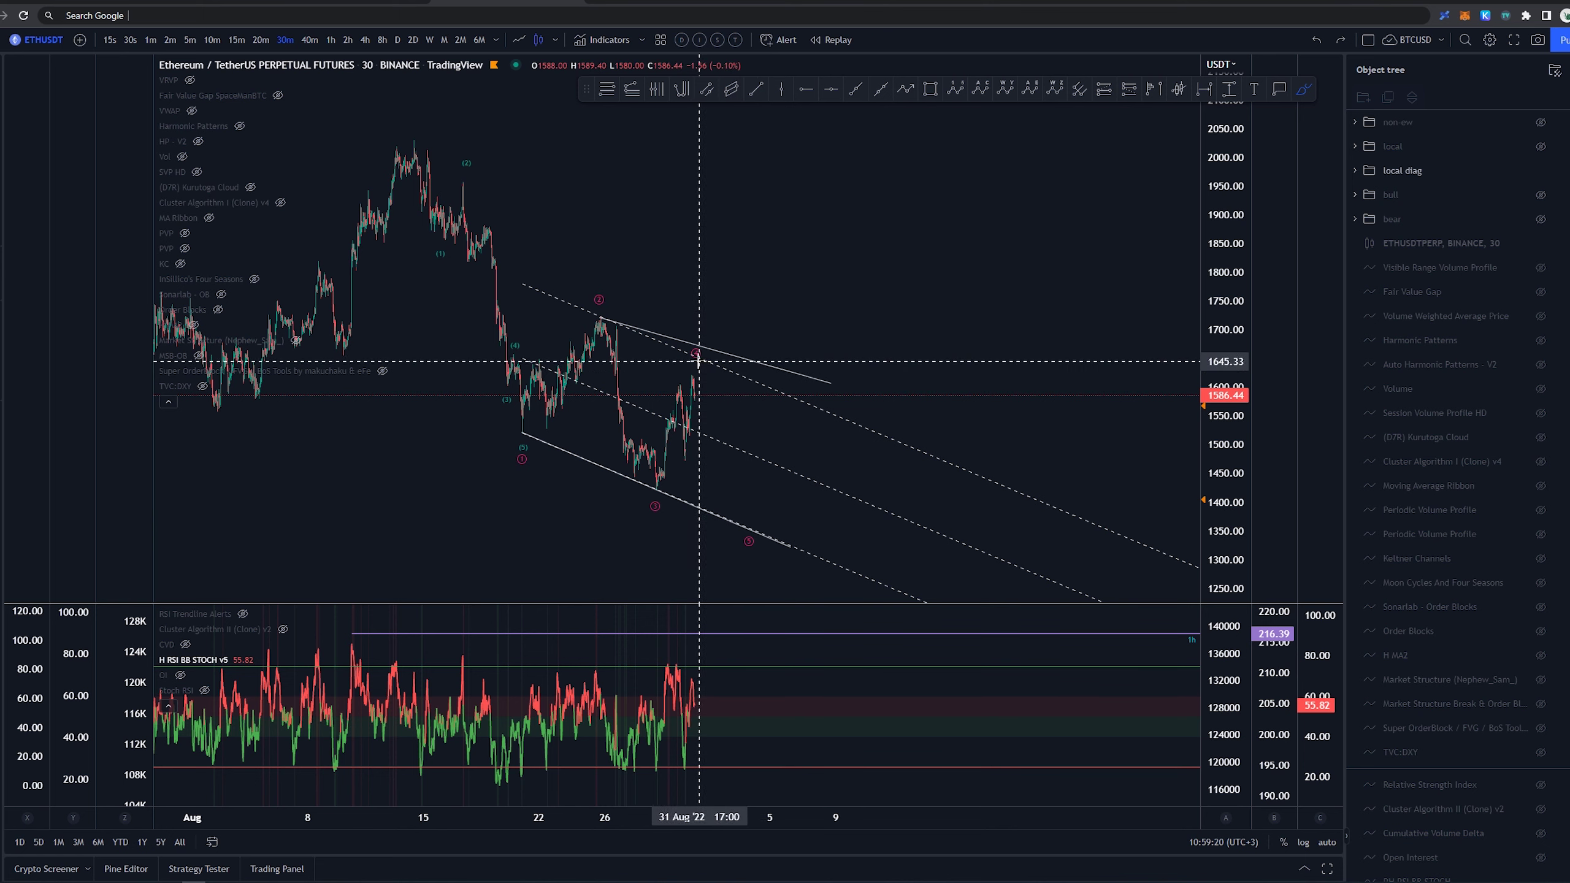
drag(658, 492, 736, 493)
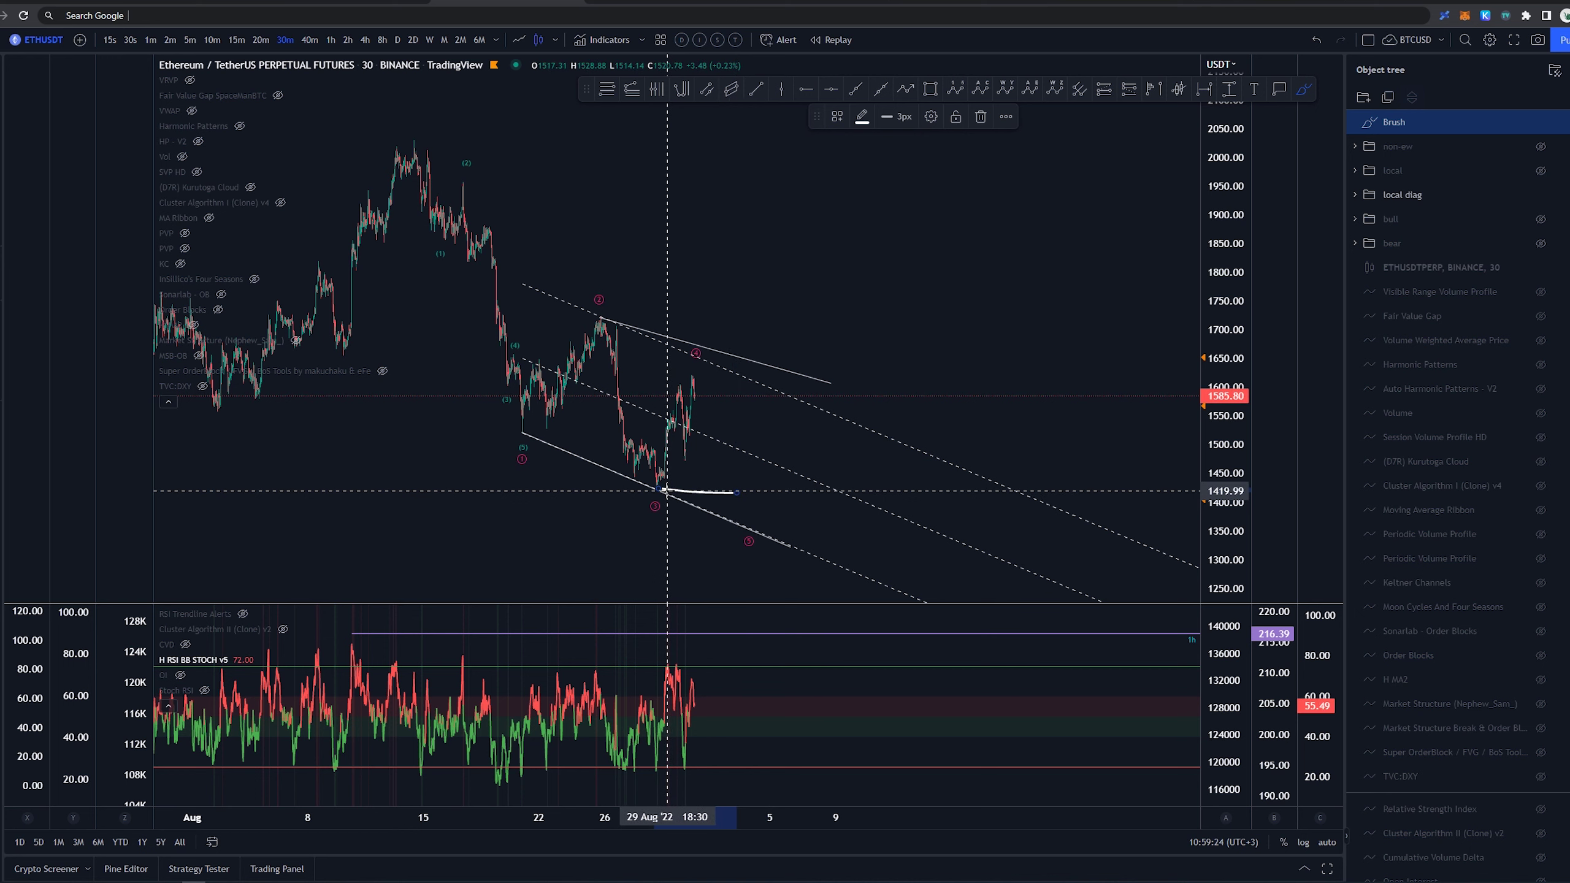
key(Delete)
- Hide the local diag drawing group and show the local group on the chart
click(1541, 170)
click(1541, 146)
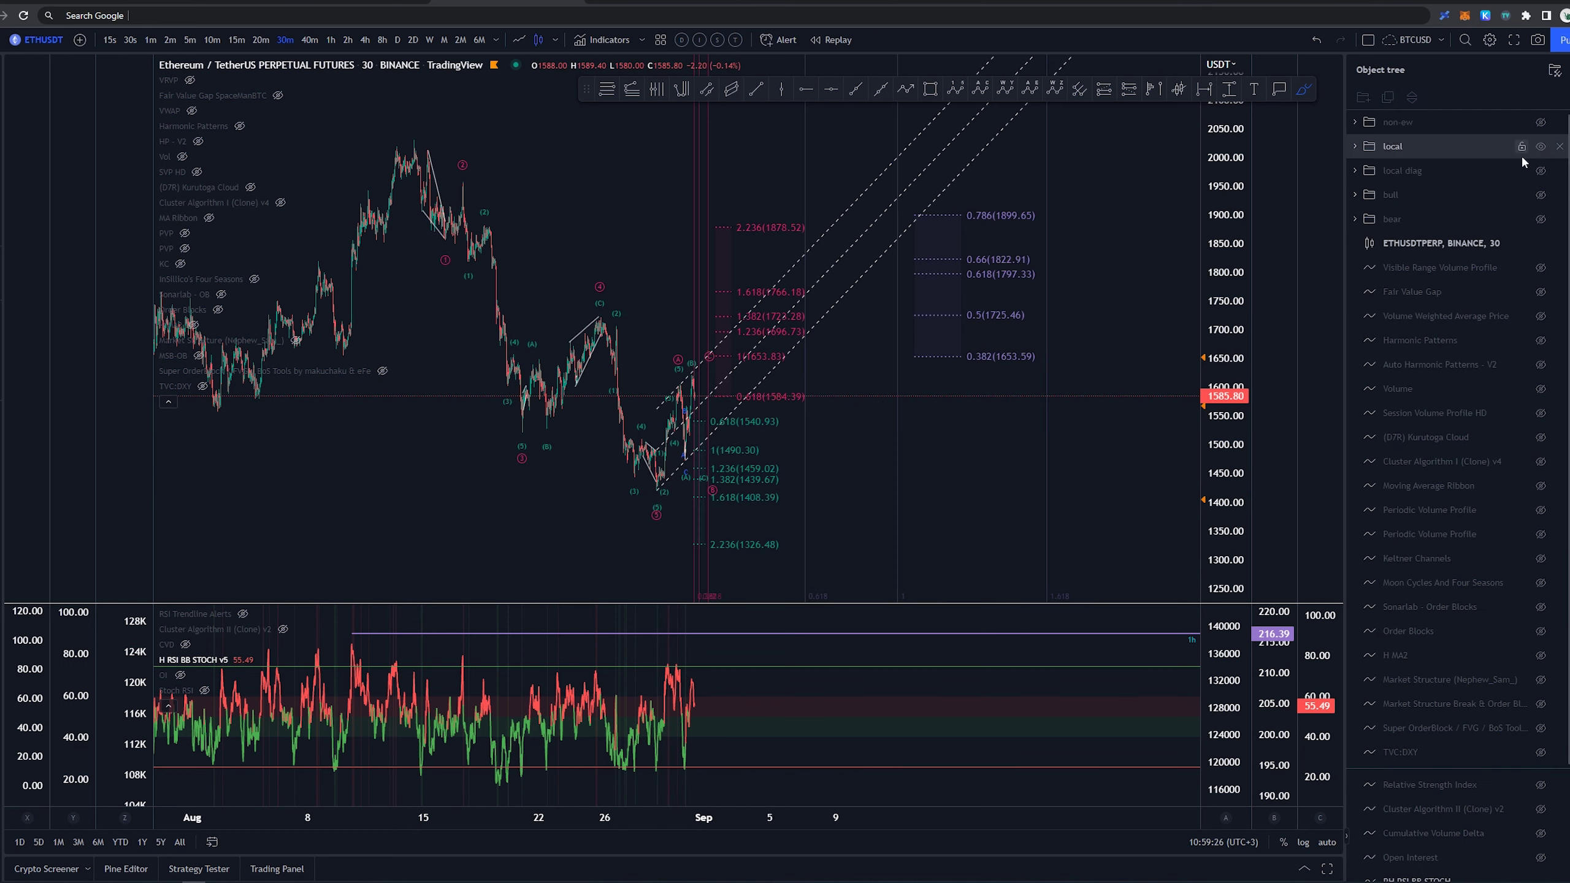
mouse_move(533, 191)
mouse_down()
mouse_move(806, 200)
mouse_move(589, 181)
mouse_move(617, 198)
mouse_up()
scroll(806, 200, up, 3)
- Trace the wave structure from the mid-August high to the late-August low with the Brush and undo the strokes
key(alt+b)
mouse_move(357, 143)
mouse_down()
mouse_move(400, 253)
mouse_move(437, 264)
mouse_move(502, 368)
mouse_move(506, 459)
mouse_move(571, 352)
mouse_move(697, 476)
mouse_up()
key(ctrl+z)
key(ctrl+z)
- Brush the rise off the 29 August low and mark the purple 0.382 level at 1653.59, undoing both strokes
scroll(677, 468, up, 3)
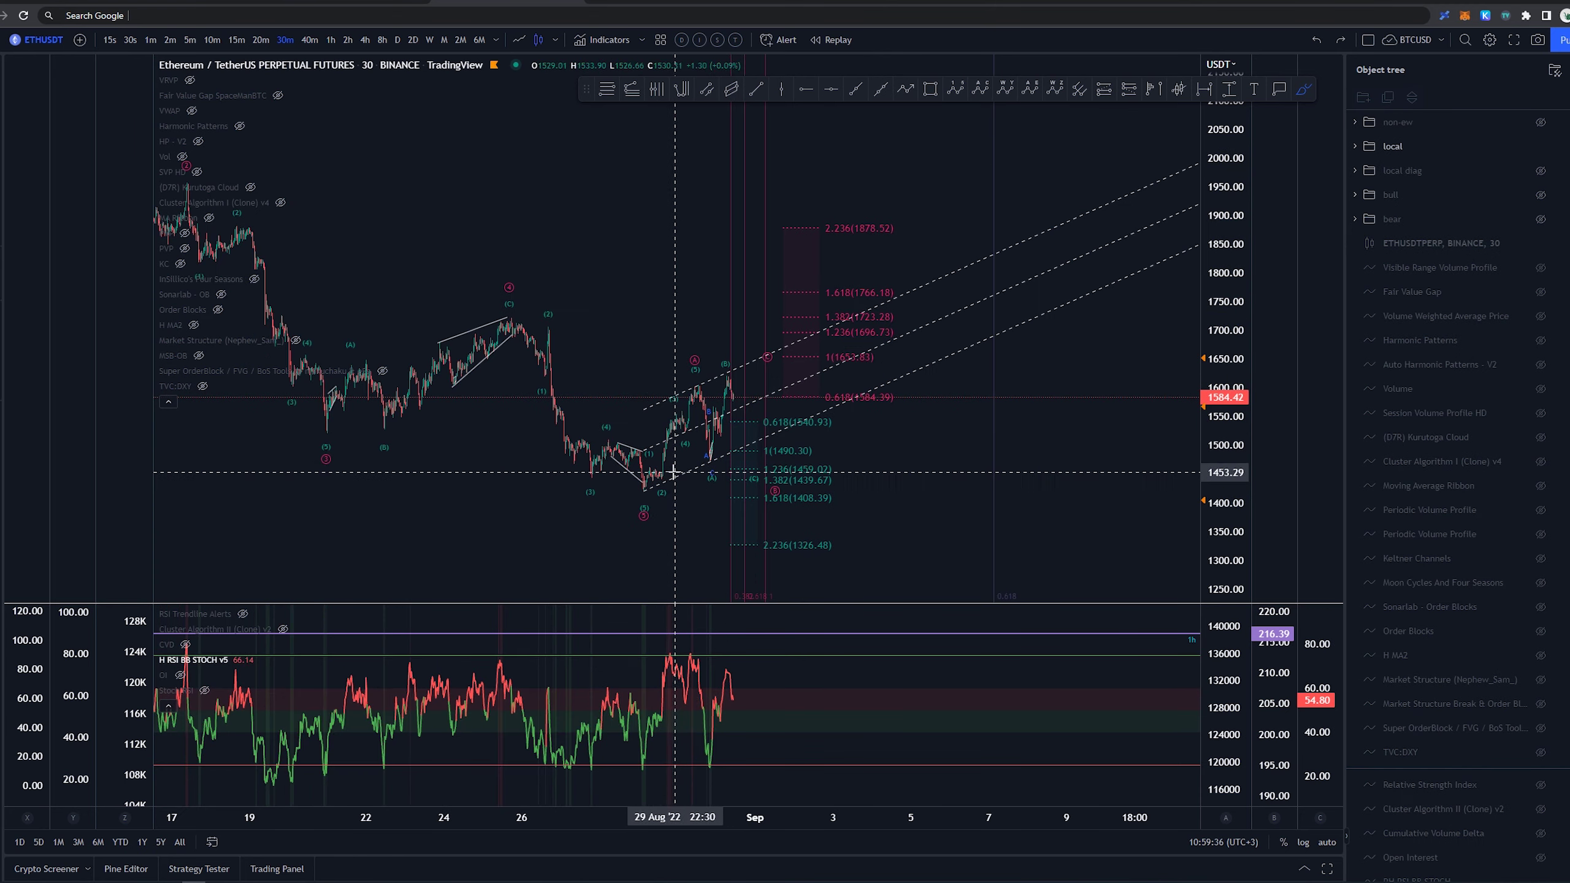
mouse_move(640, 501)
mouse_down()
mouse_move(660, 436)
mouse_move(642, 424)
mouse_up()
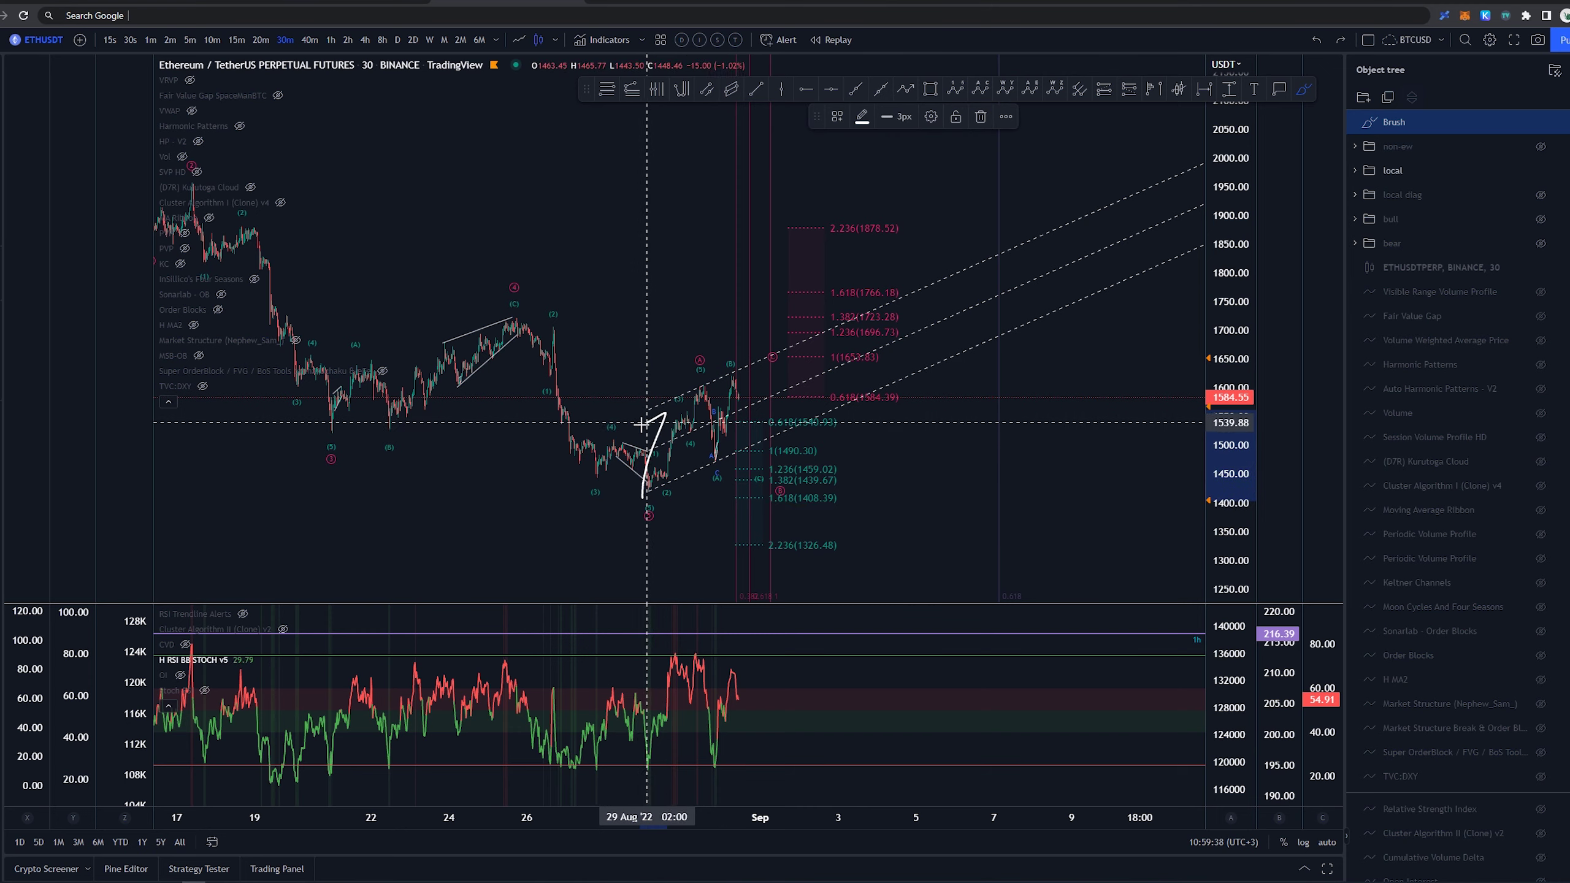
key(ctrl+z)
scroll(652, 527, down, 3)
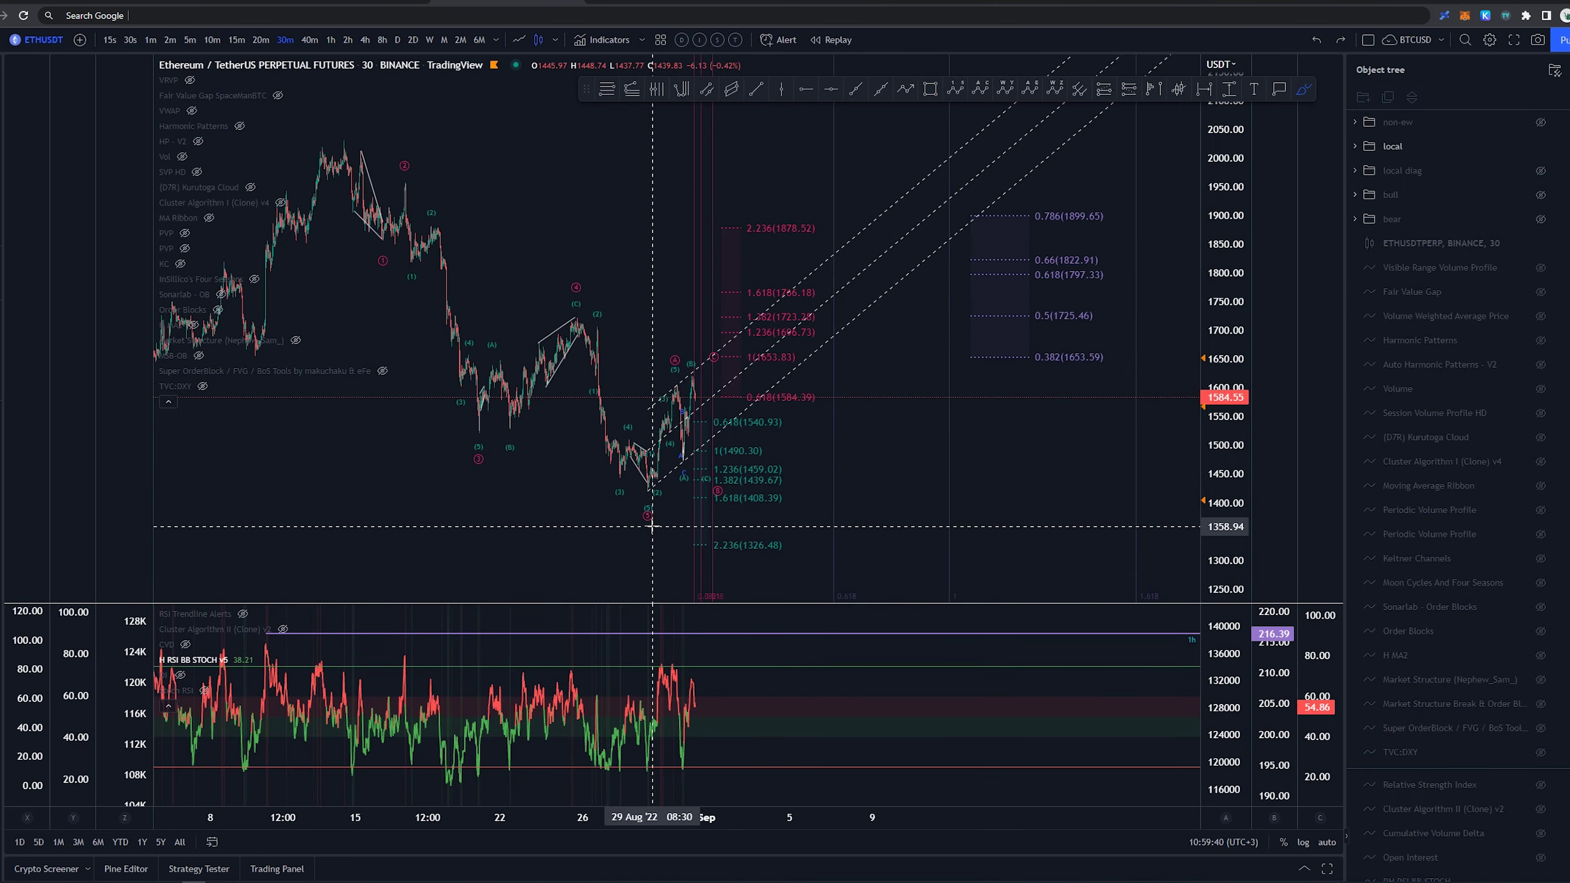
drag(1088, 353, 1045, 358)
key(ctrl+z)
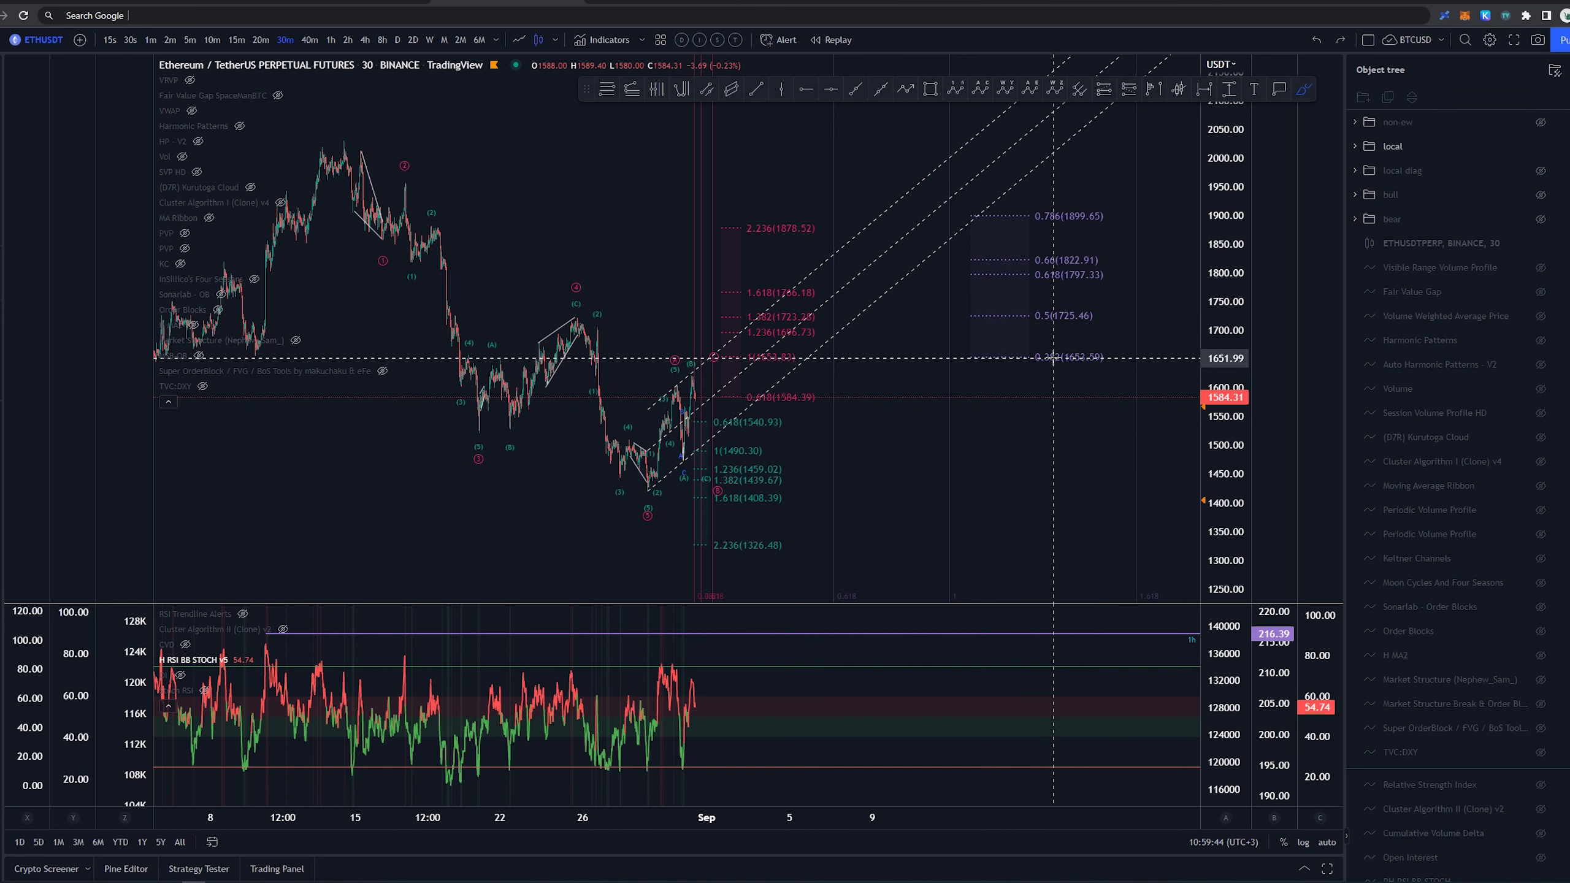
- Sketch the move up from the 29 August low and mark the 30 August low with the Brush, undoing both strokes
scroll(666, 368, up, 3)
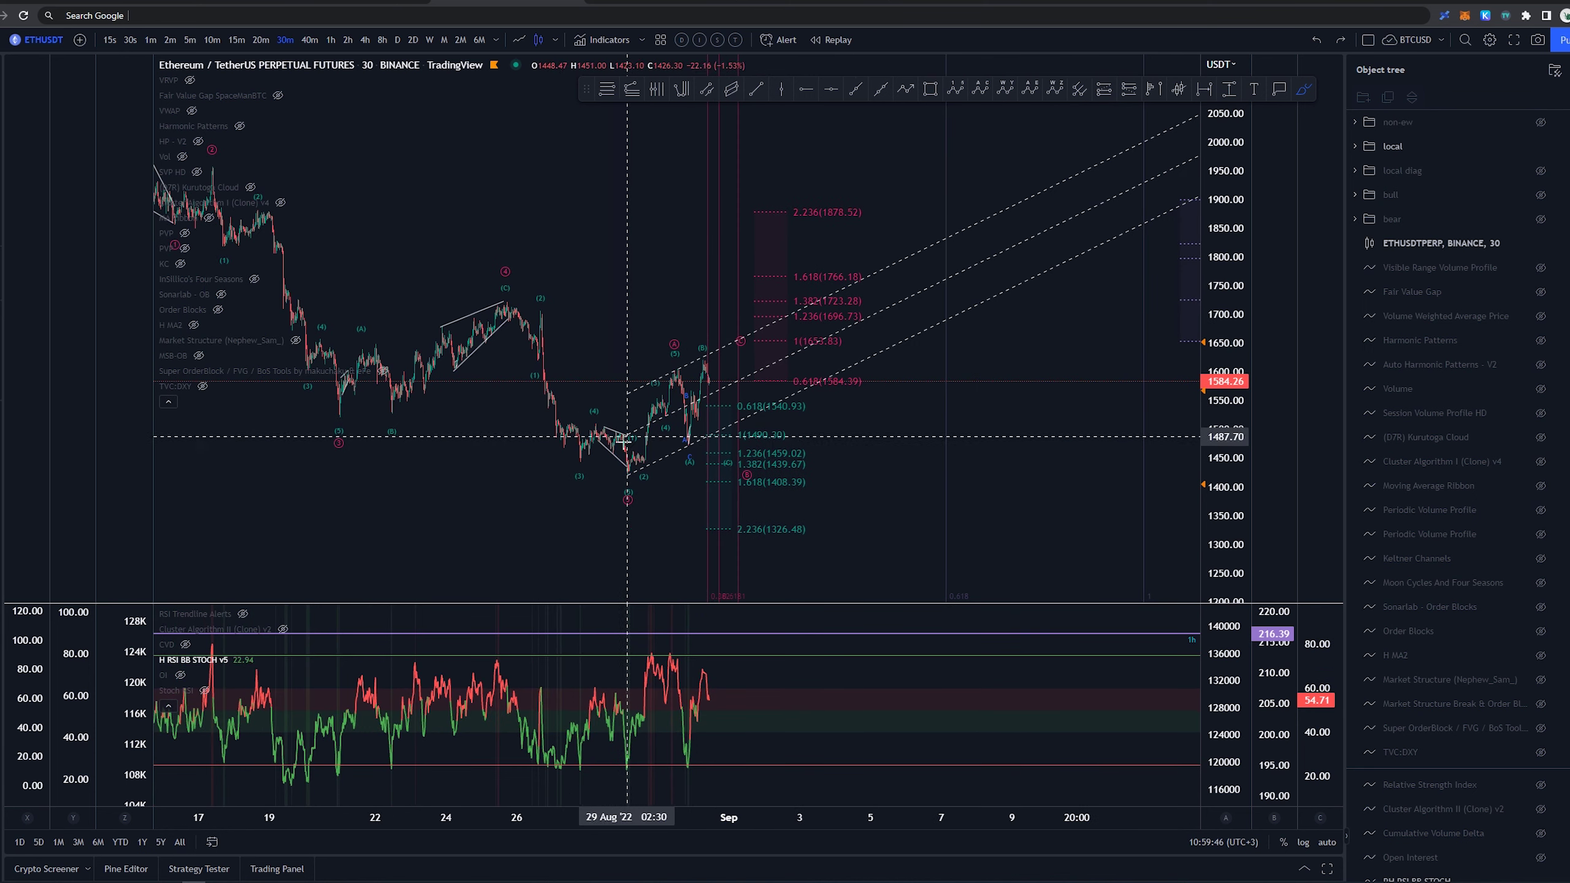
mouse_move(629, 470)
mouse_down()
mouse_move(694, 362)
mouse_move(766, 344)
mouse_up()
key(ctrl+z)
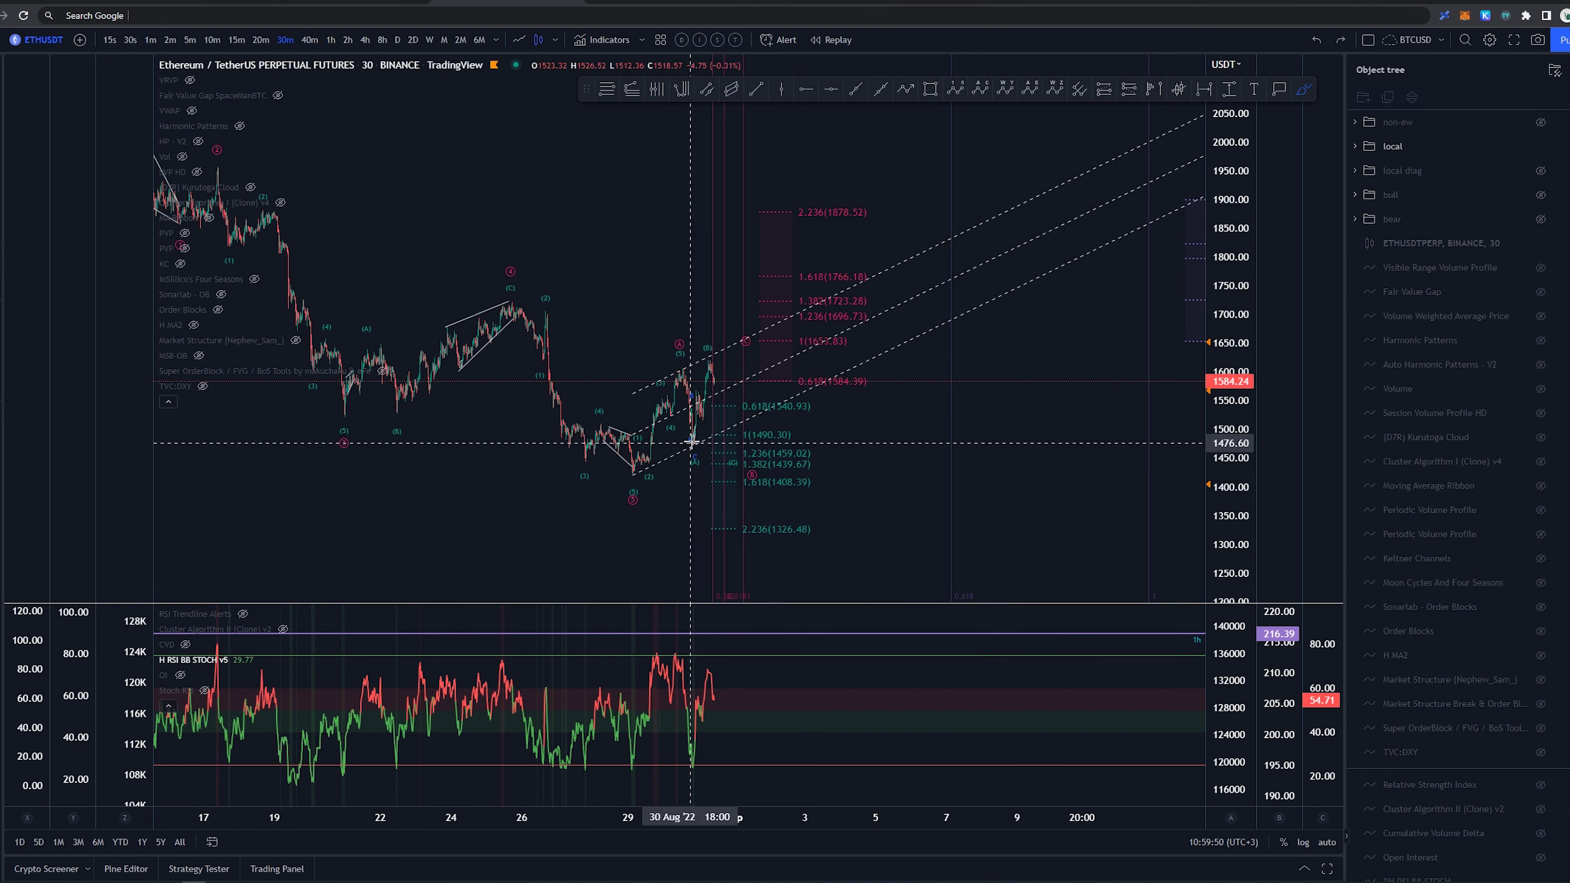
drag(694, 438, 703, 451)
key(ctrl+z)
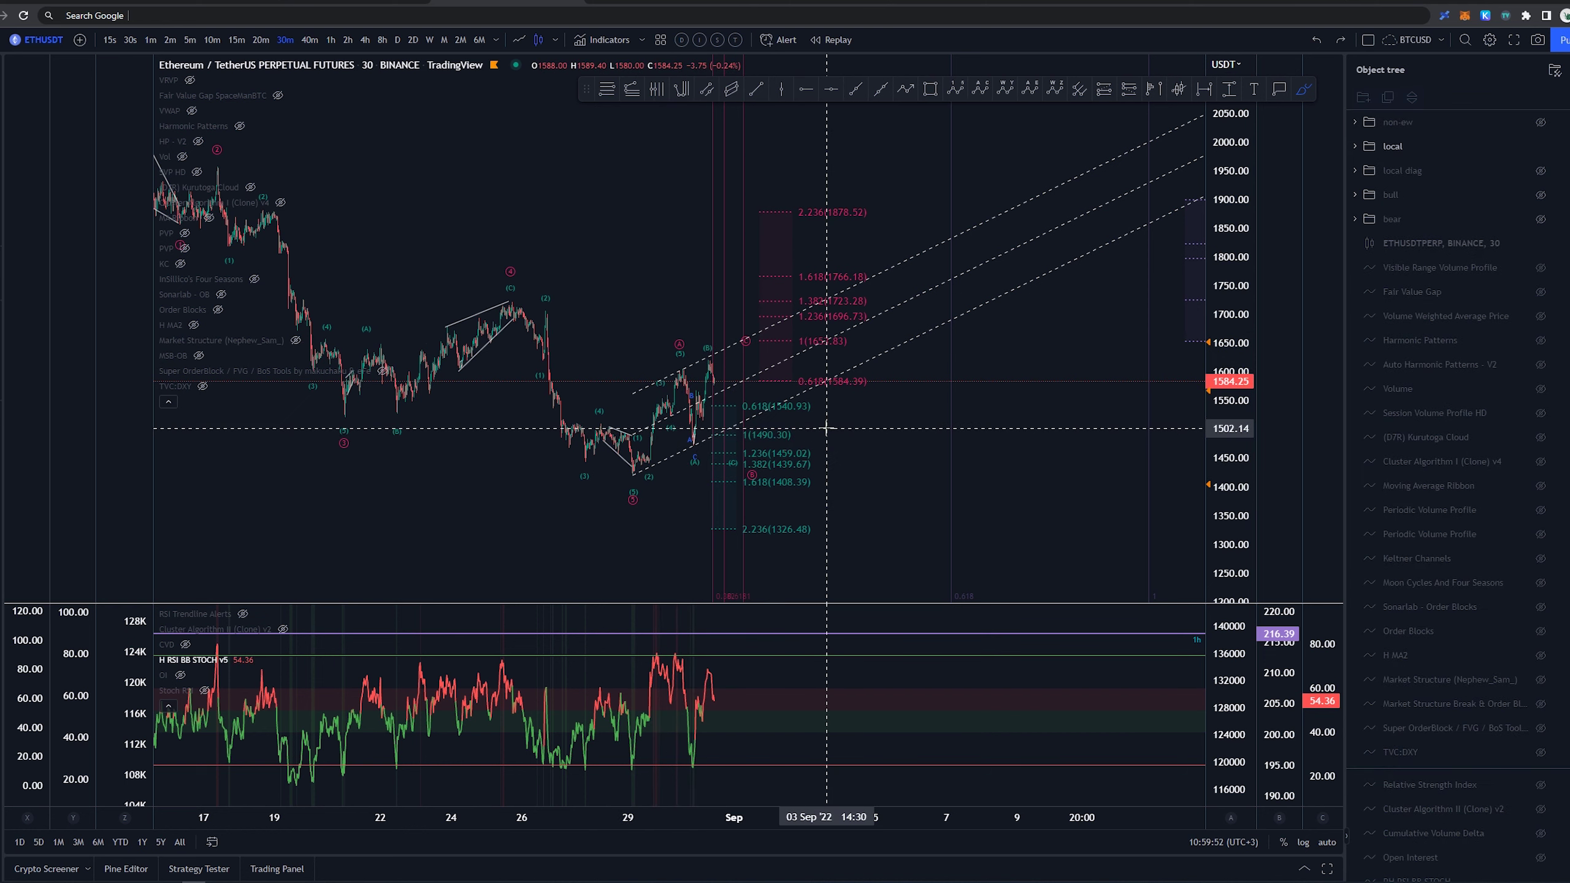
- Switch the chart to the 5-minute interval, reset its view and widen the visible time range
drag(919, 452, 898, 419)
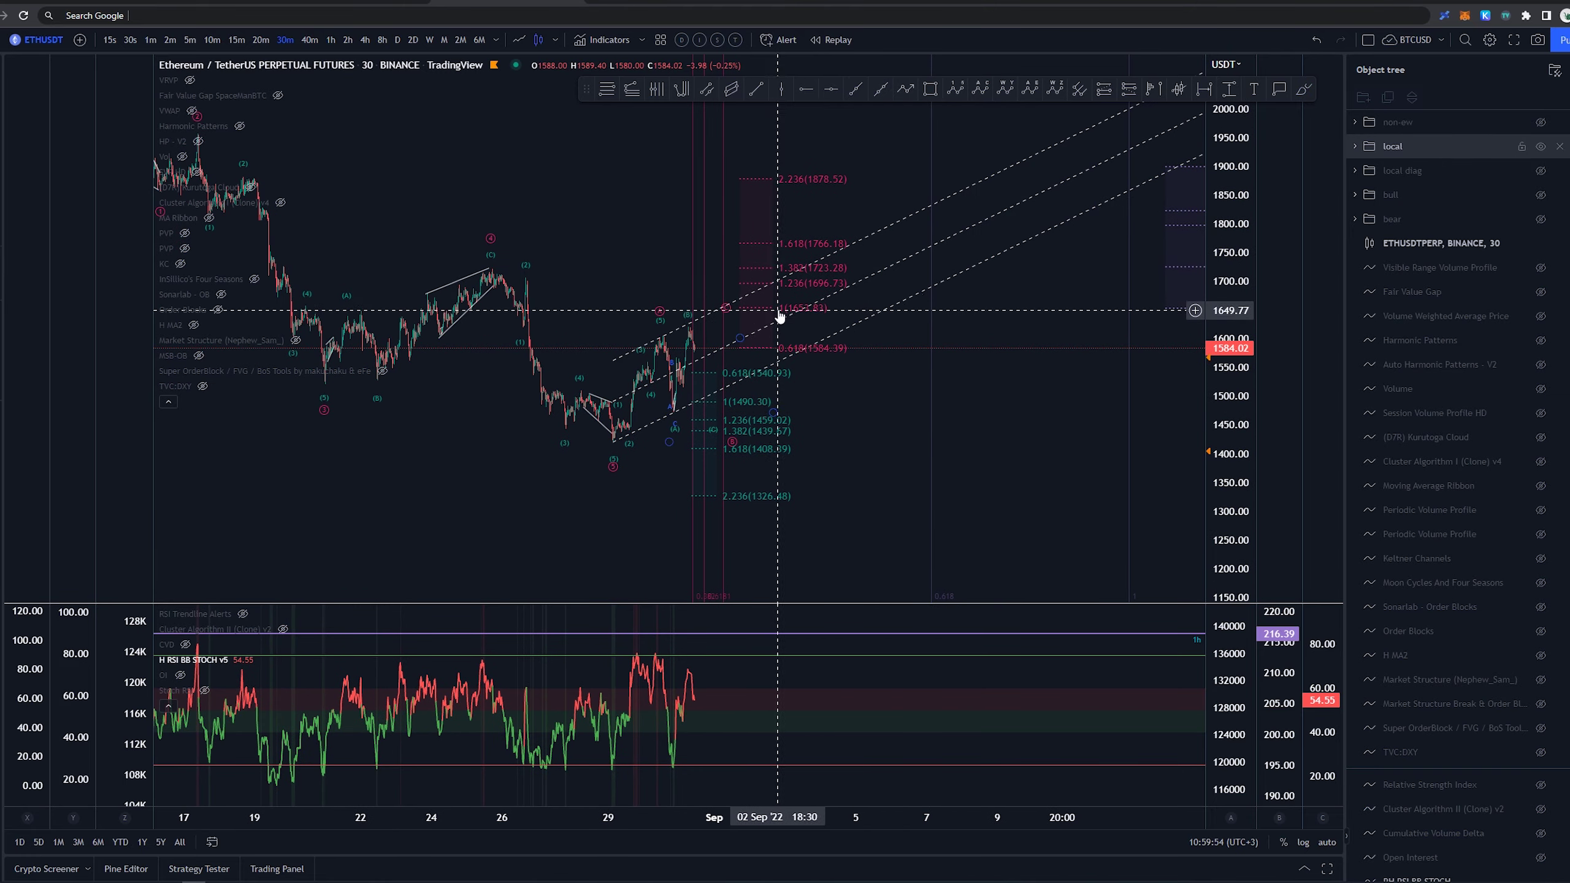
click(190, 41)
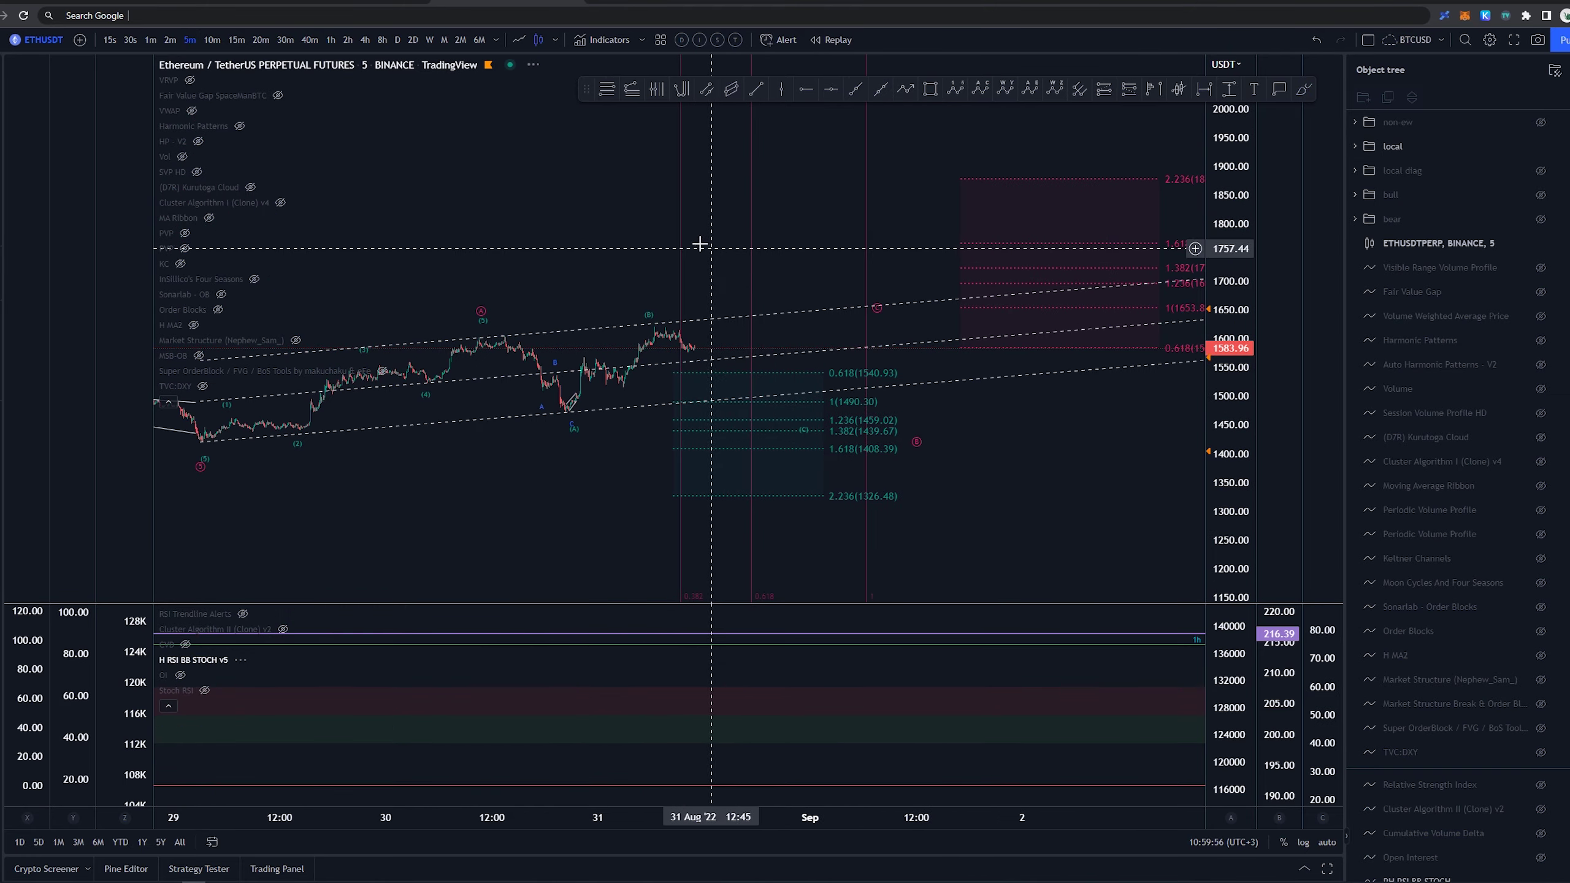
right_click(550, 188)
click(578, 204)
scroll(871, 393, down, 5)
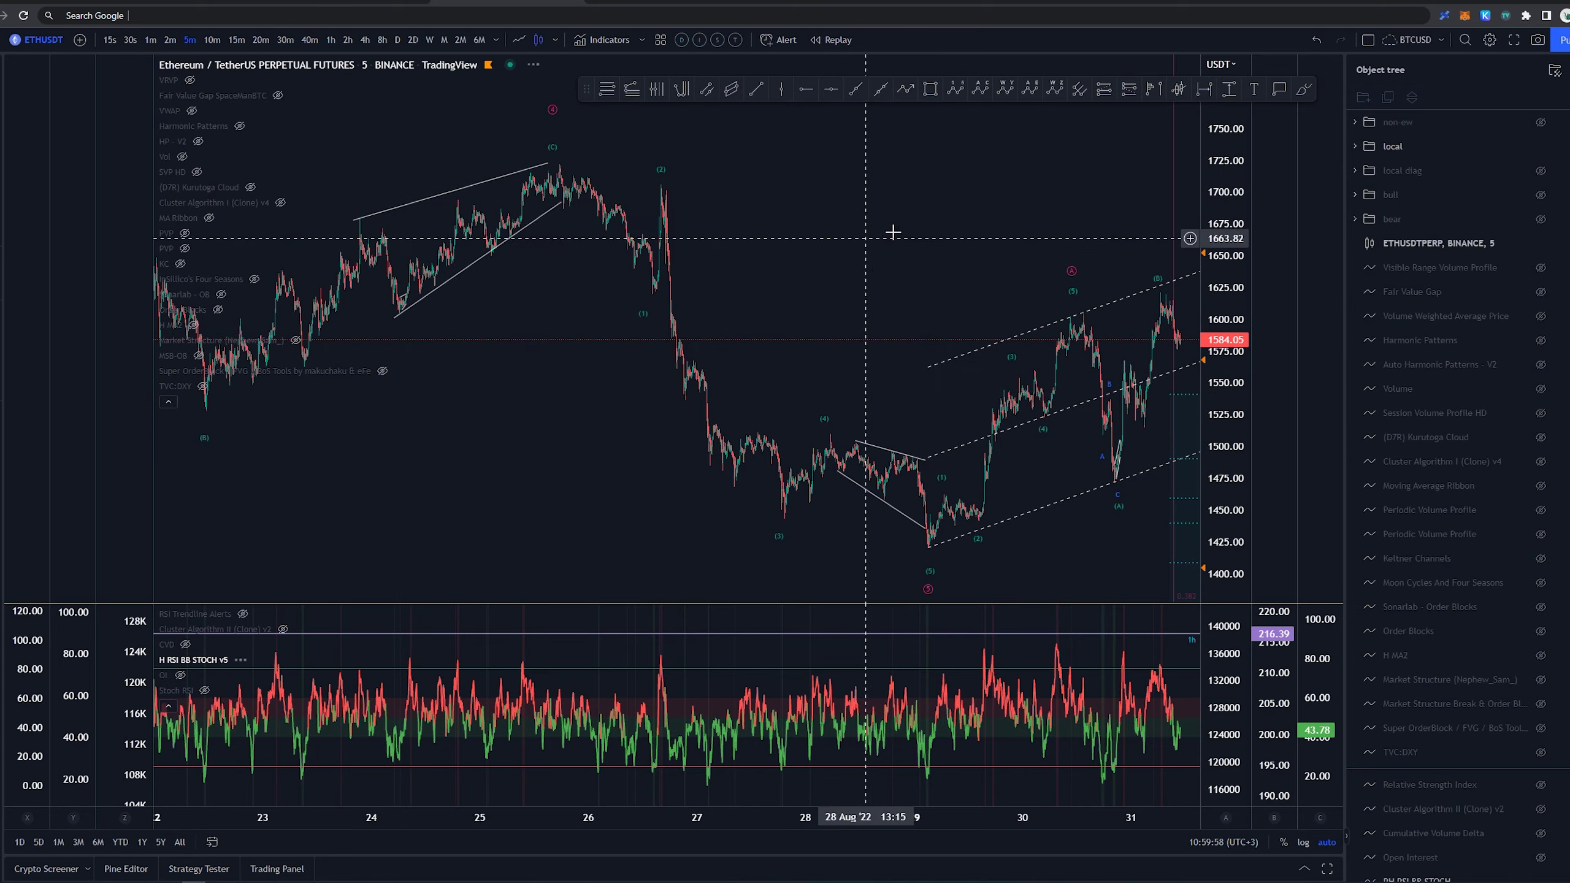
- Trace the up-down-up move from the 29 August low to the 31 August high with the Brush and undo it
drag(894, 234, 340, 217)
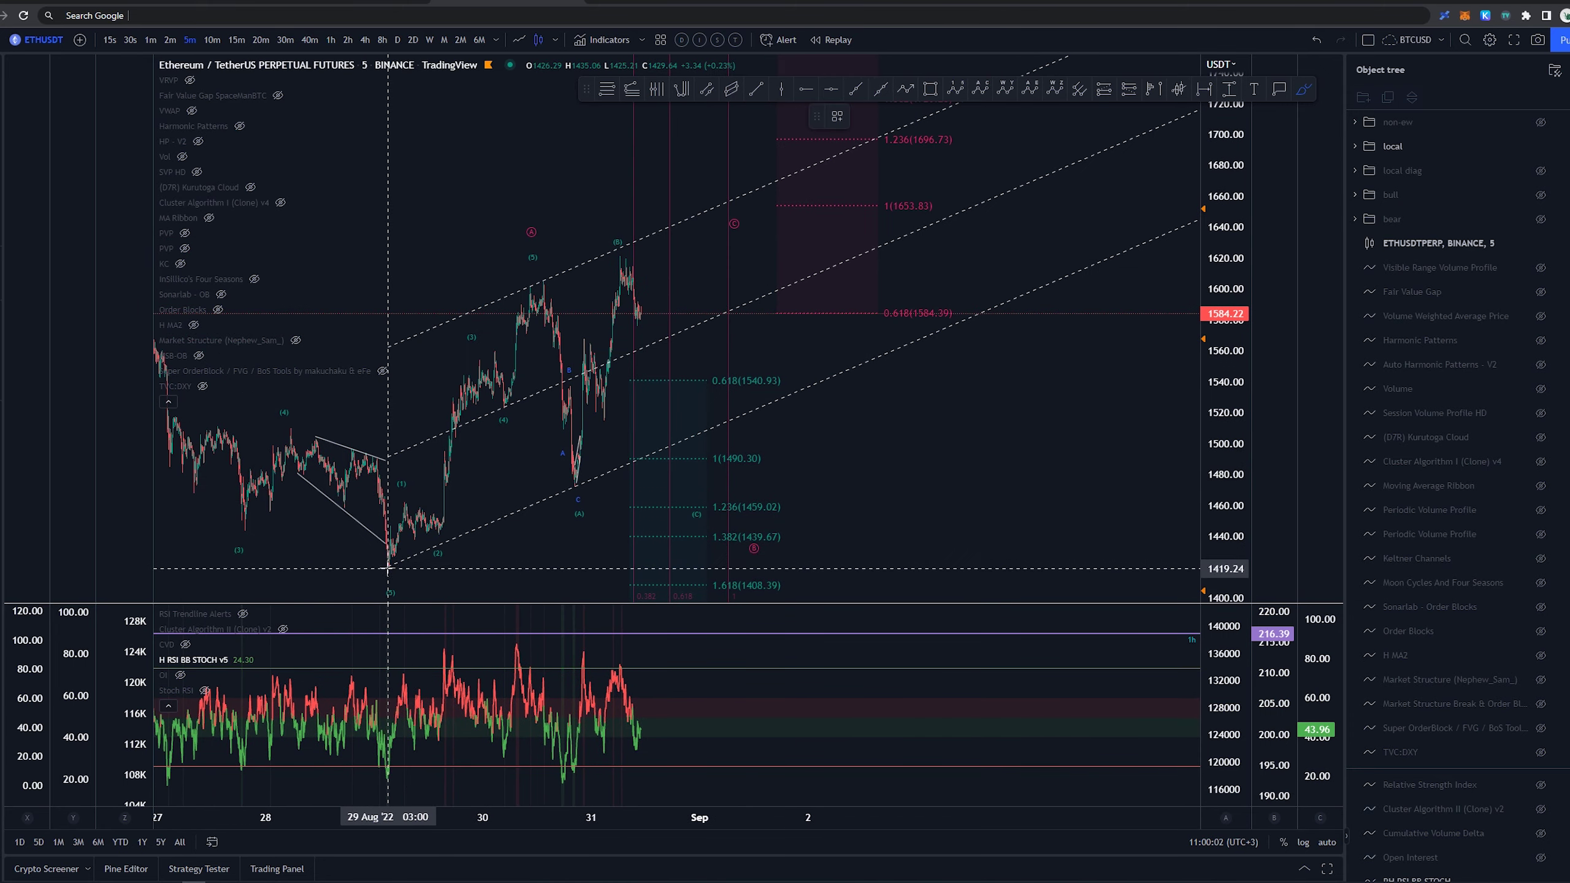
mouse_move(387, 568)
mouse_down()
mouse_move(445, 502)
mouse_move(535, 282)
mouse_move(577, 476)
mouse_move(636, 278)
mouse_up()
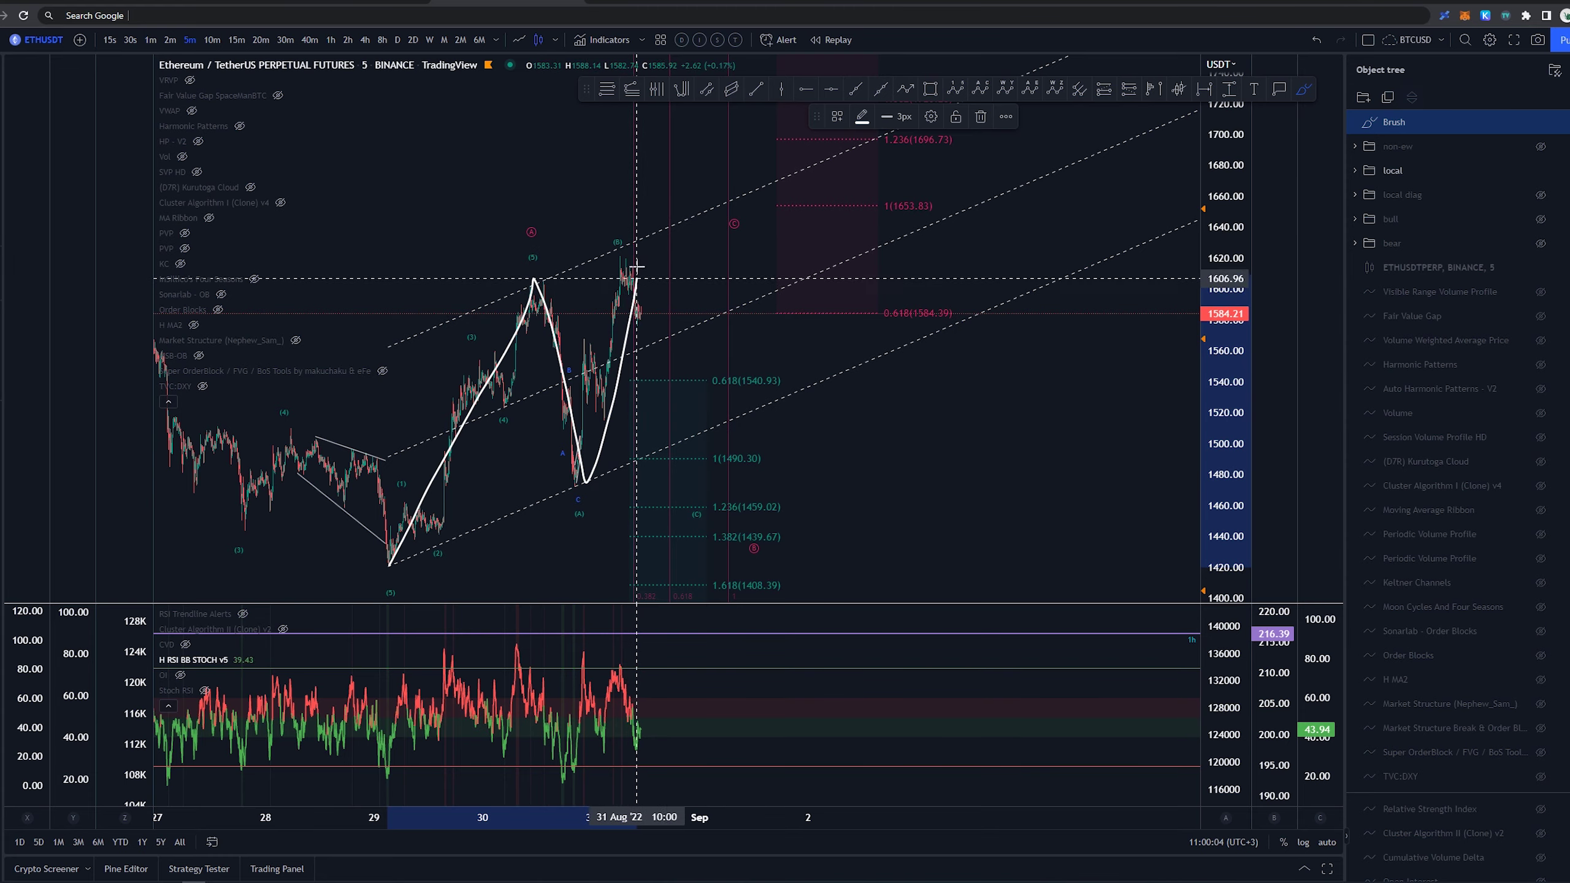
key(ctrl+z)
scroll(582, 468, up, 2)
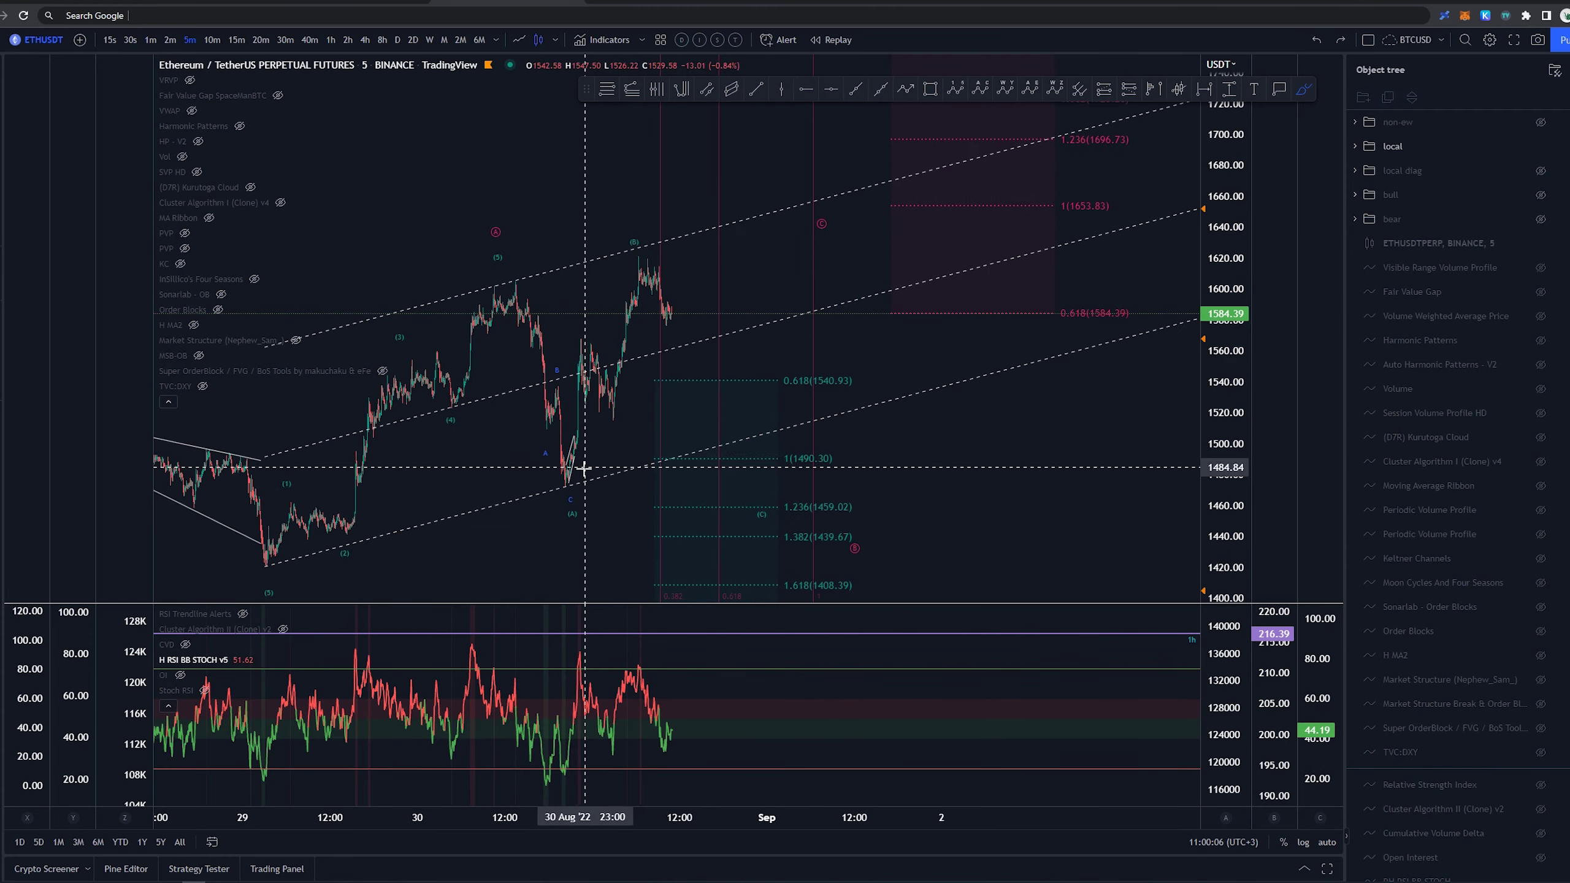
- Sketch the rise from the 30 August low past the 31 August high and a stroke across the tops with the Brush, undoing both
drag(566, 484, 668, 267)
key(ctrl+z)
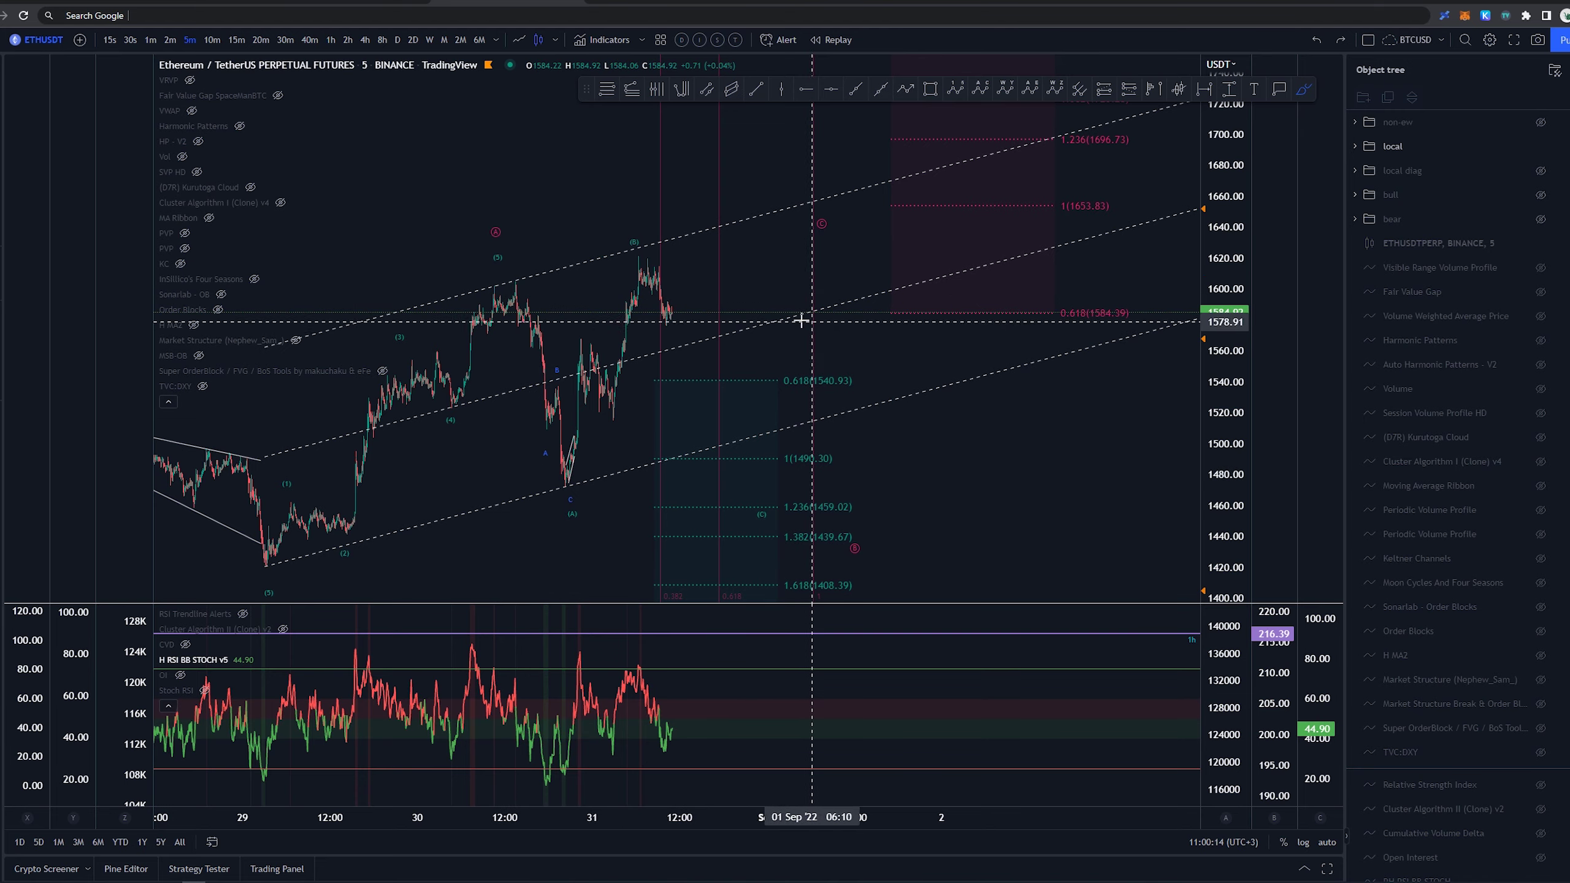
mouse_move(698, 246)
mouse_down()
mouse_move(628, 561)
mouse_move(553, 255)
mouse_up()
key(ctrl+z)
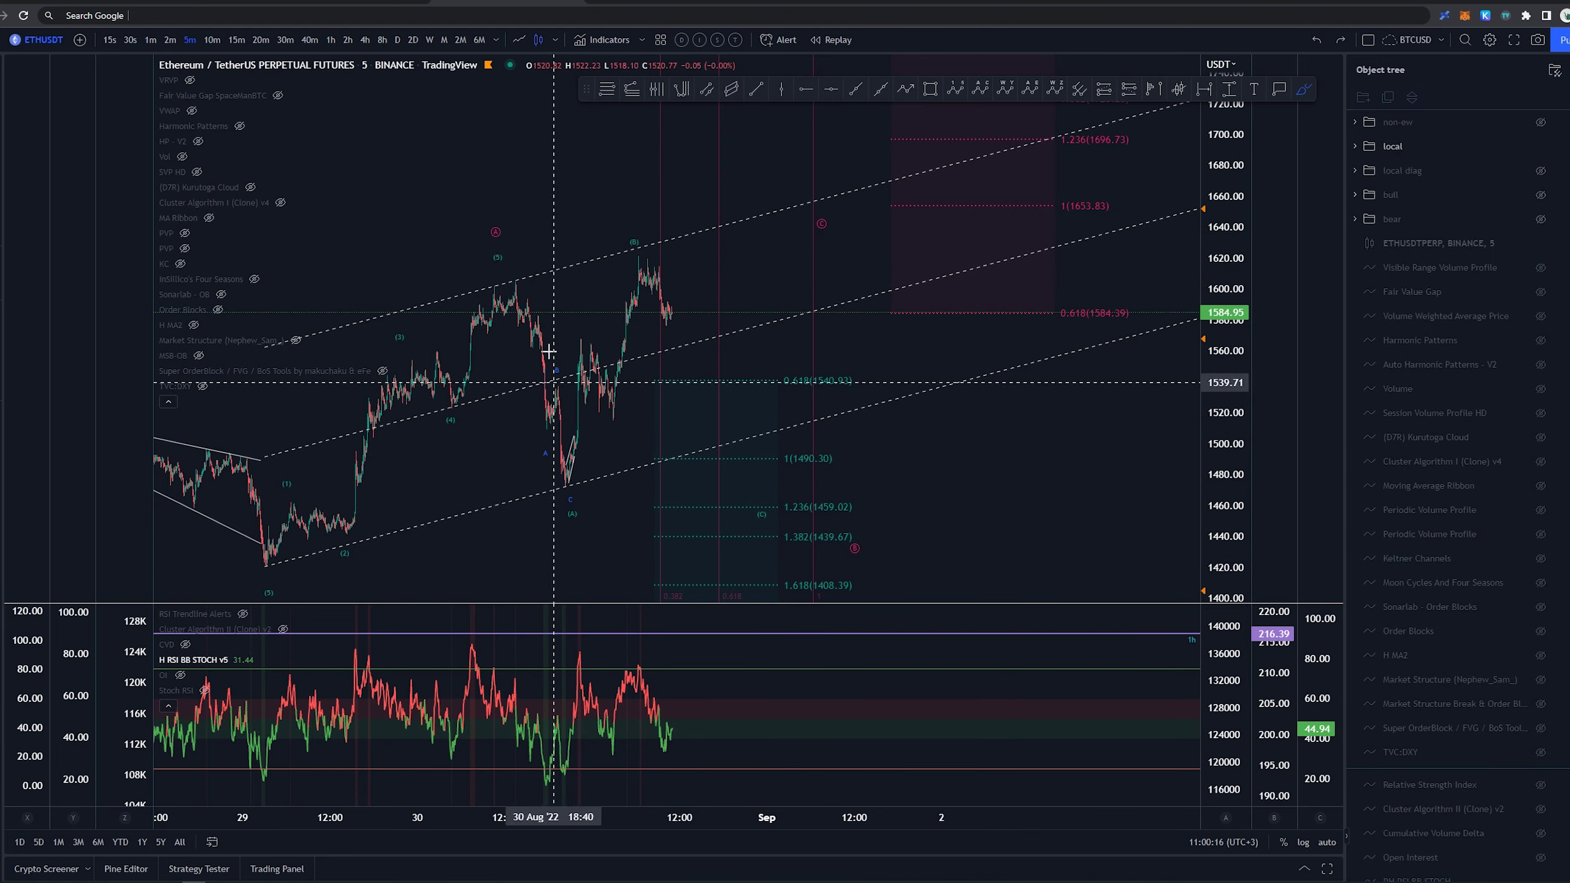
- Trace a path from the 29 August low to the 31 August pullback with the Brush and undo it
mouse_move(266, 557)
mouse_down()
mouse_move(346, 537)
mouse_move(393, 370)
mouse_move(481, 282)
mouse_move(561, 379)
mouse_move(573, 490)
mouse_move(617, 427)
mouse_up()
key(ctrl+z)
key(ctrl+z)
key(ctrl+z)
- Sketch a drop from the 31 August high to the 1.382 target at 1439.67 and mark the 30 August low, undoing the strokes
mouse_move(641, 253)
mouse_down()
mouse_move(712, 434)
mouse_move(771, 519)
mouse_move(715, 502)
mouse_move(666, 540)
mouse_move(806, 541)
mouse_up()
key(ctrl+z)
drag(584, 473, 564, 471)
key(ctrl+z)
key(ctrl+z)
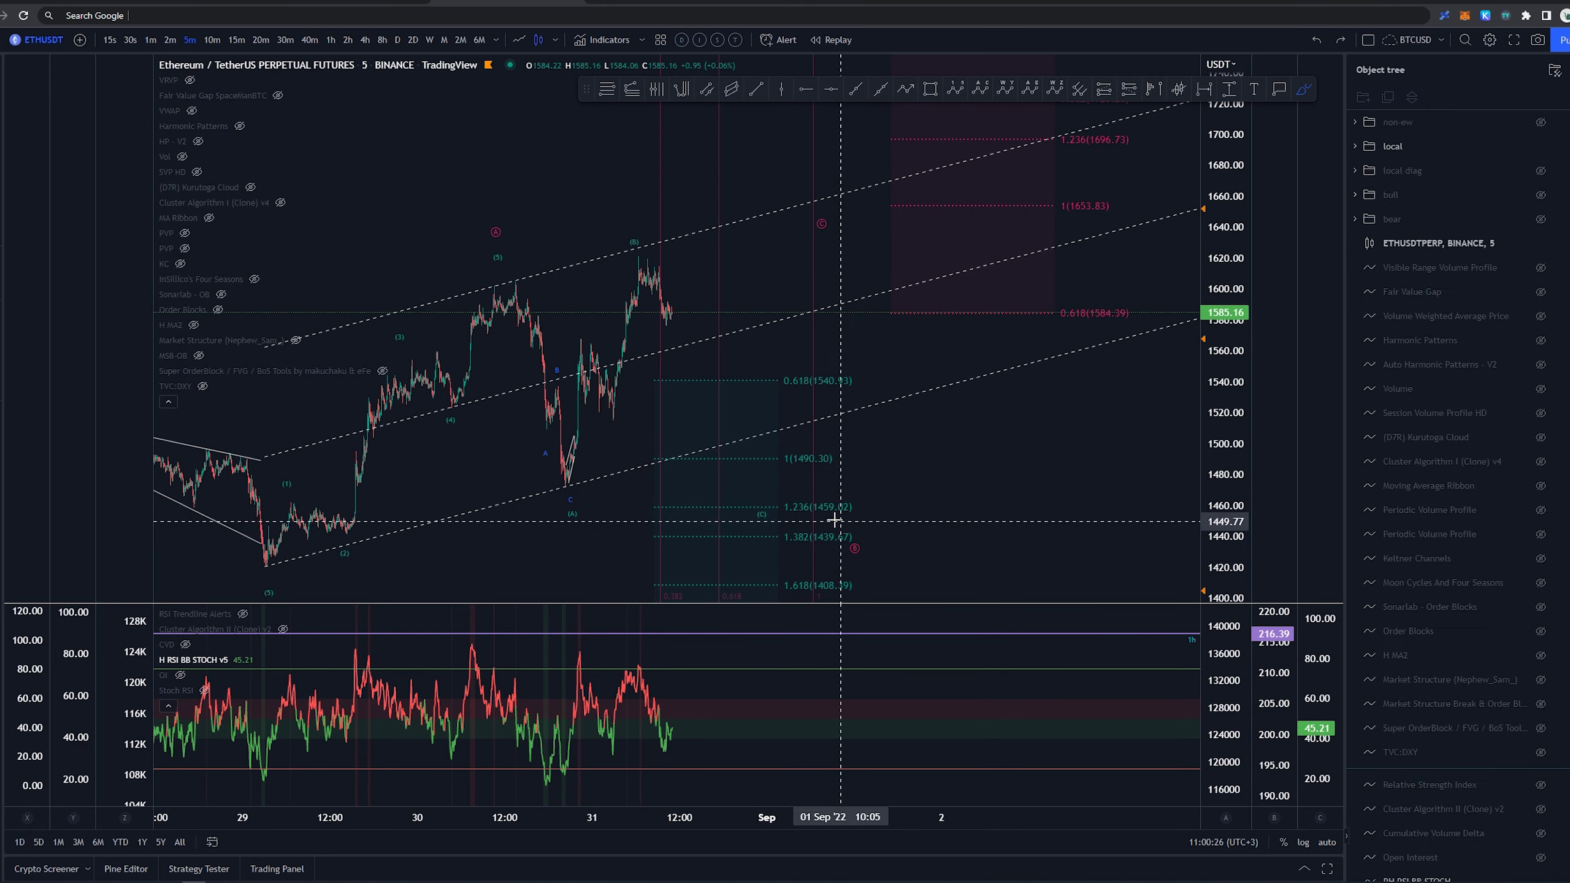
- Mark the range between the 1490.30 and 1439.67 targets with the Brush and undo it
mouse_move(827, 456)
mouse_down()
mouse_move(663, 459)
mouse_move(842, 470)
mouse_move(736, 498)
mouse_move(846, 540)
mouse_up()
key(ctrl+z)
key(ctrl+z)
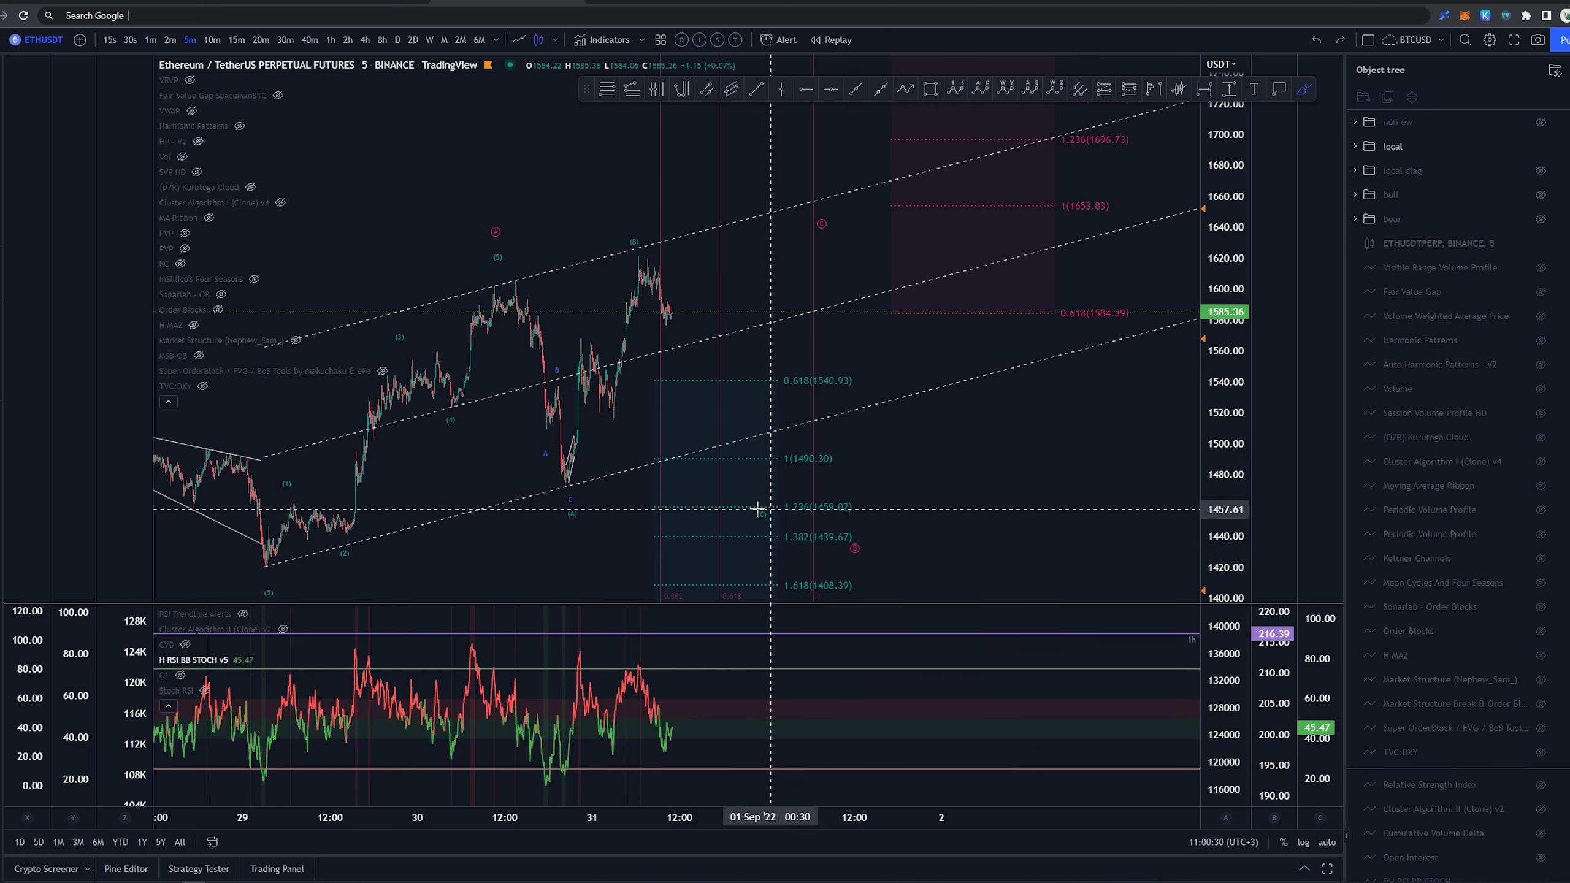
- Show the non-ew drawings and the Visible Range Volume Profile, and outline the profile around the 1450.53 nPOC with the Brush, undoing the stroke
click(1542, 124)
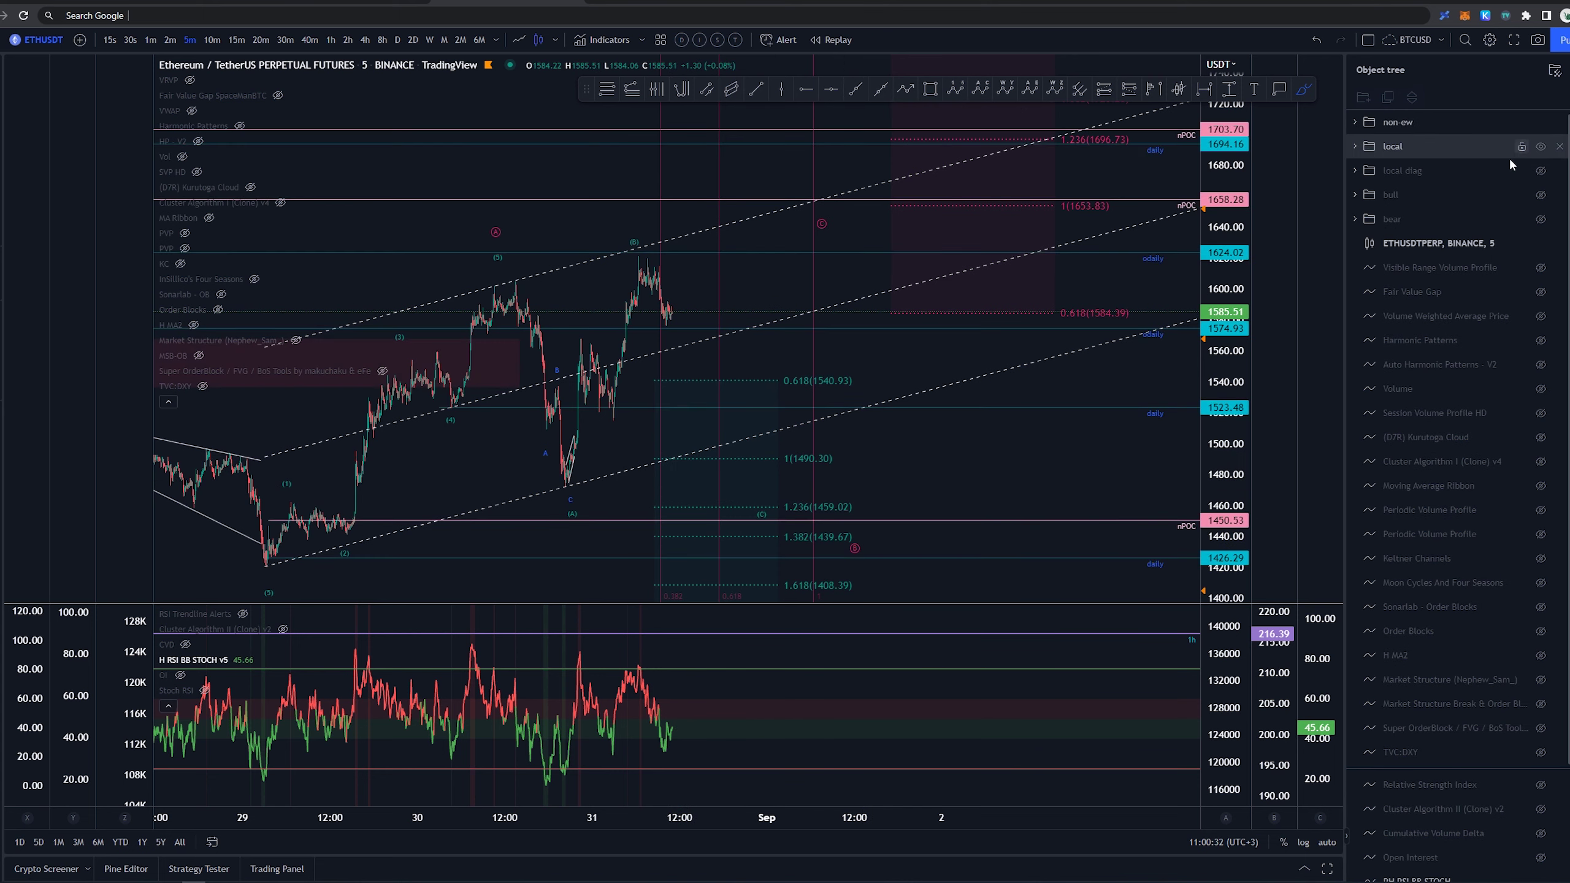
click(188, 81)
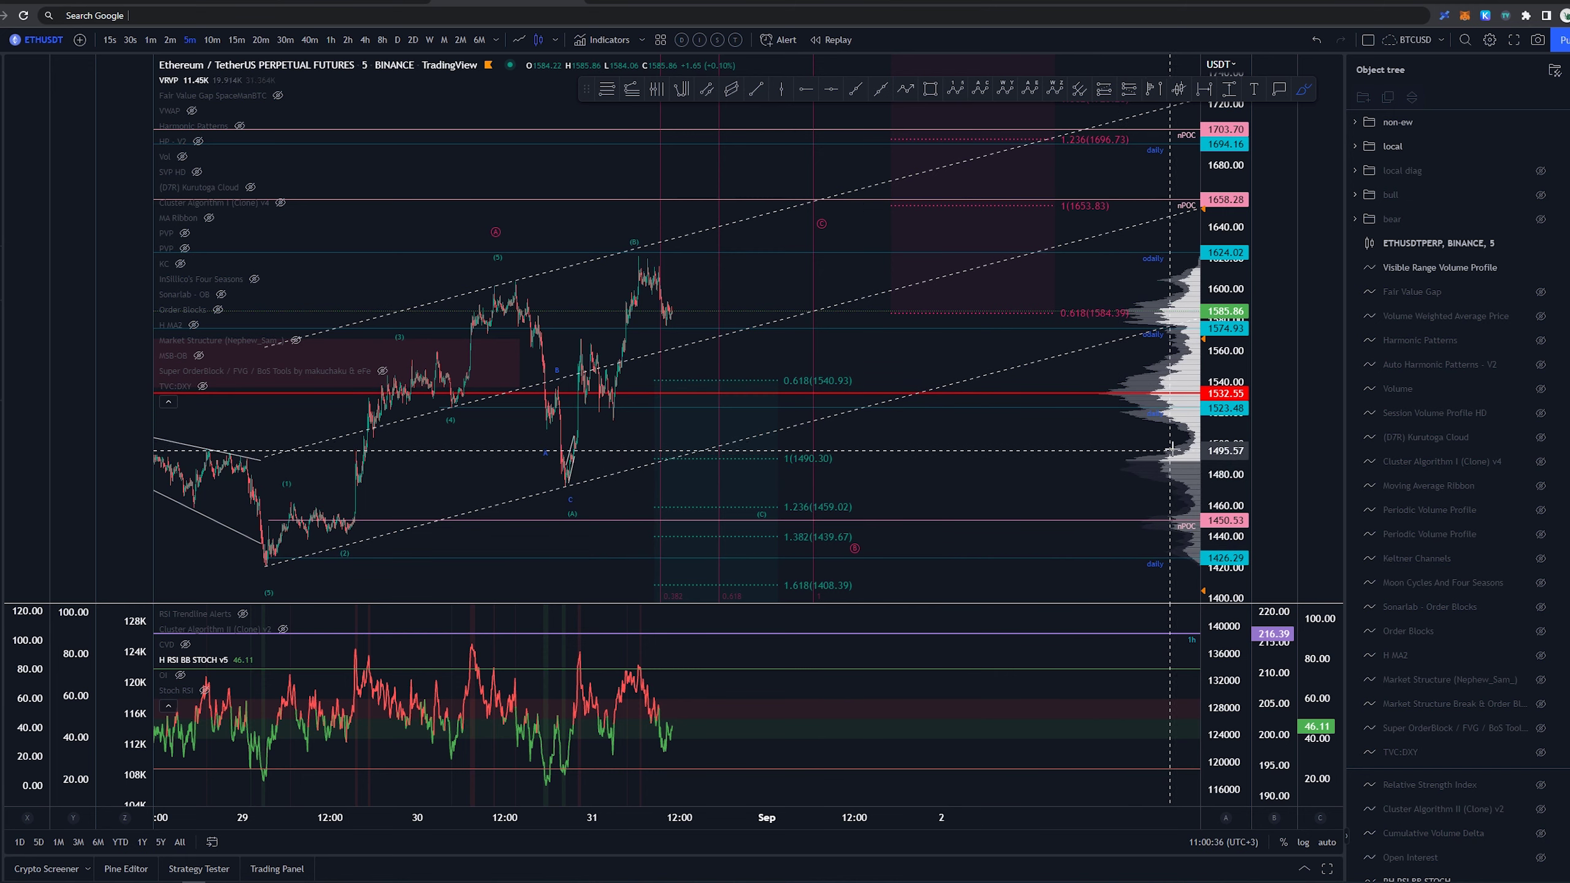
mouse_move(1171, 450)
mouse_down()
mouse_move(1116, 479)
mouse_move(1168, 506)
mouse_move(1186, 541)
mouse_up()
key(ctrl+z)
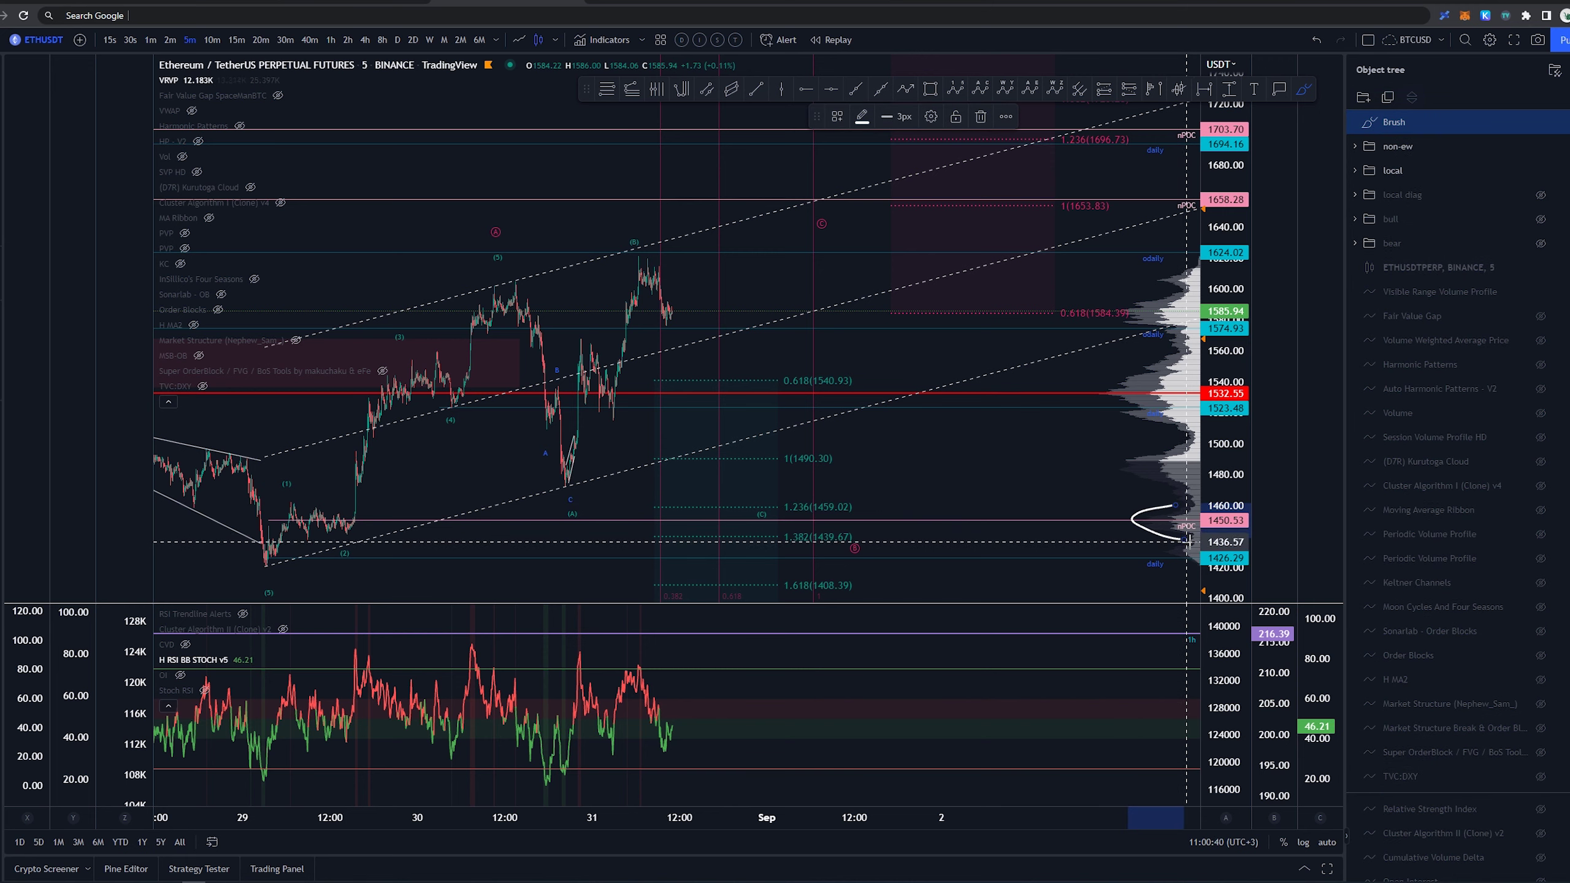
key(ctrl+z)
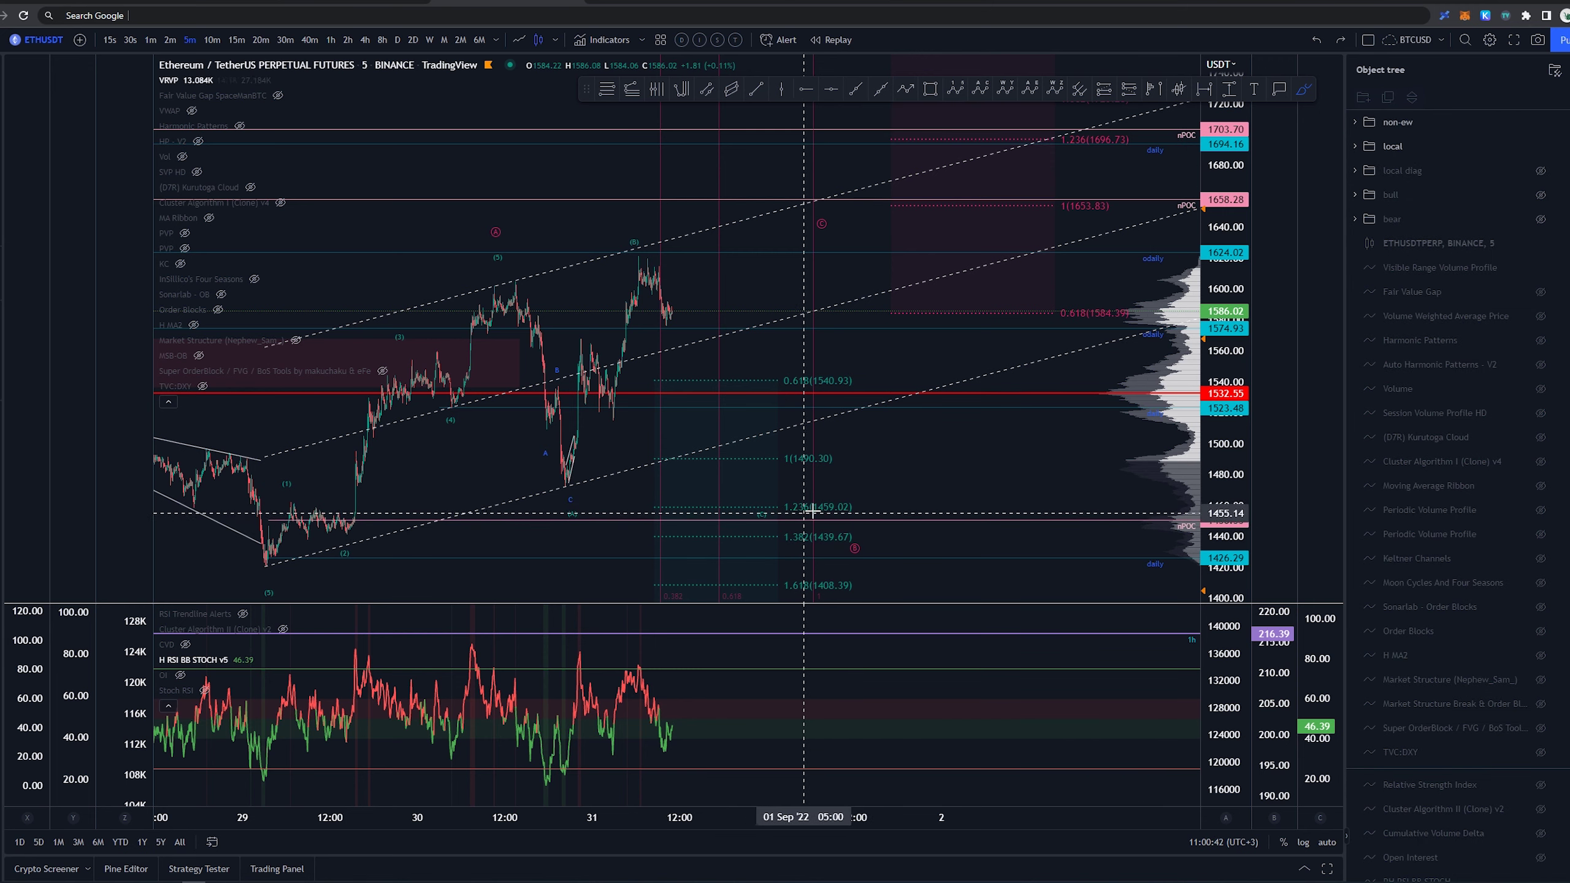
- Mark the zone between the 1.236 and 1.382 targets and sketch a drop from the current price to 1490.30, undoing both strokes
mouse_move(807, 507)
mouse_down()
mouse_move(634, 529)
mouse_move(796, 541)
mouse_up()
key(ctrl+z)
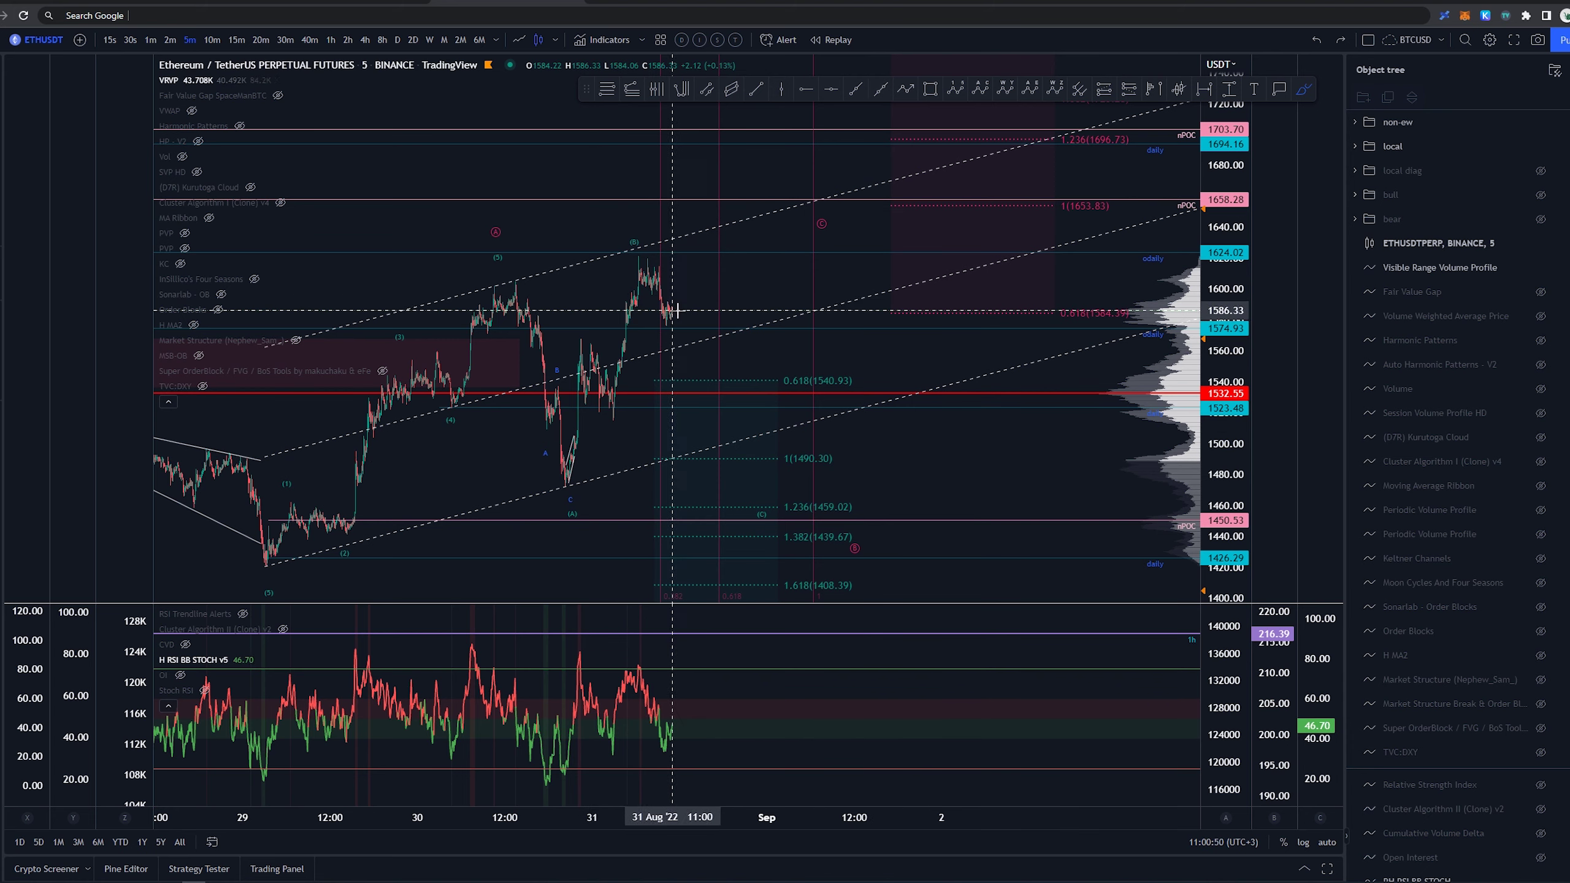
drag(678, 306, 734, 459)
key(ctrl+z)
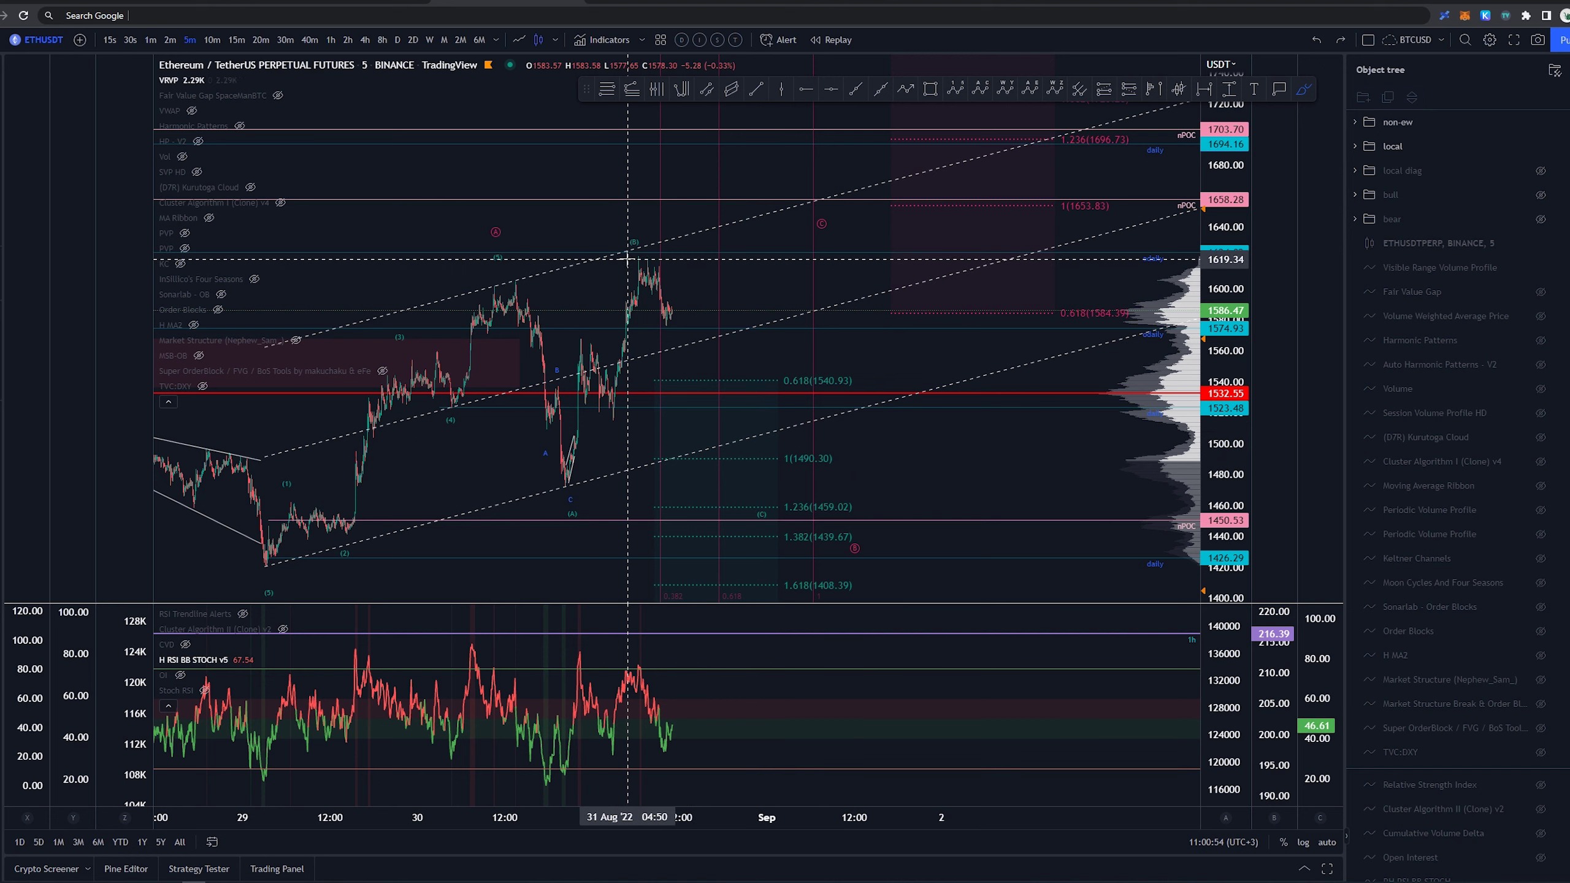
- Sketch a decline from the 31 August high to about 1500 and circle the green (C) label with the Brush, undoing both
drag(646, 262, 726, 443)
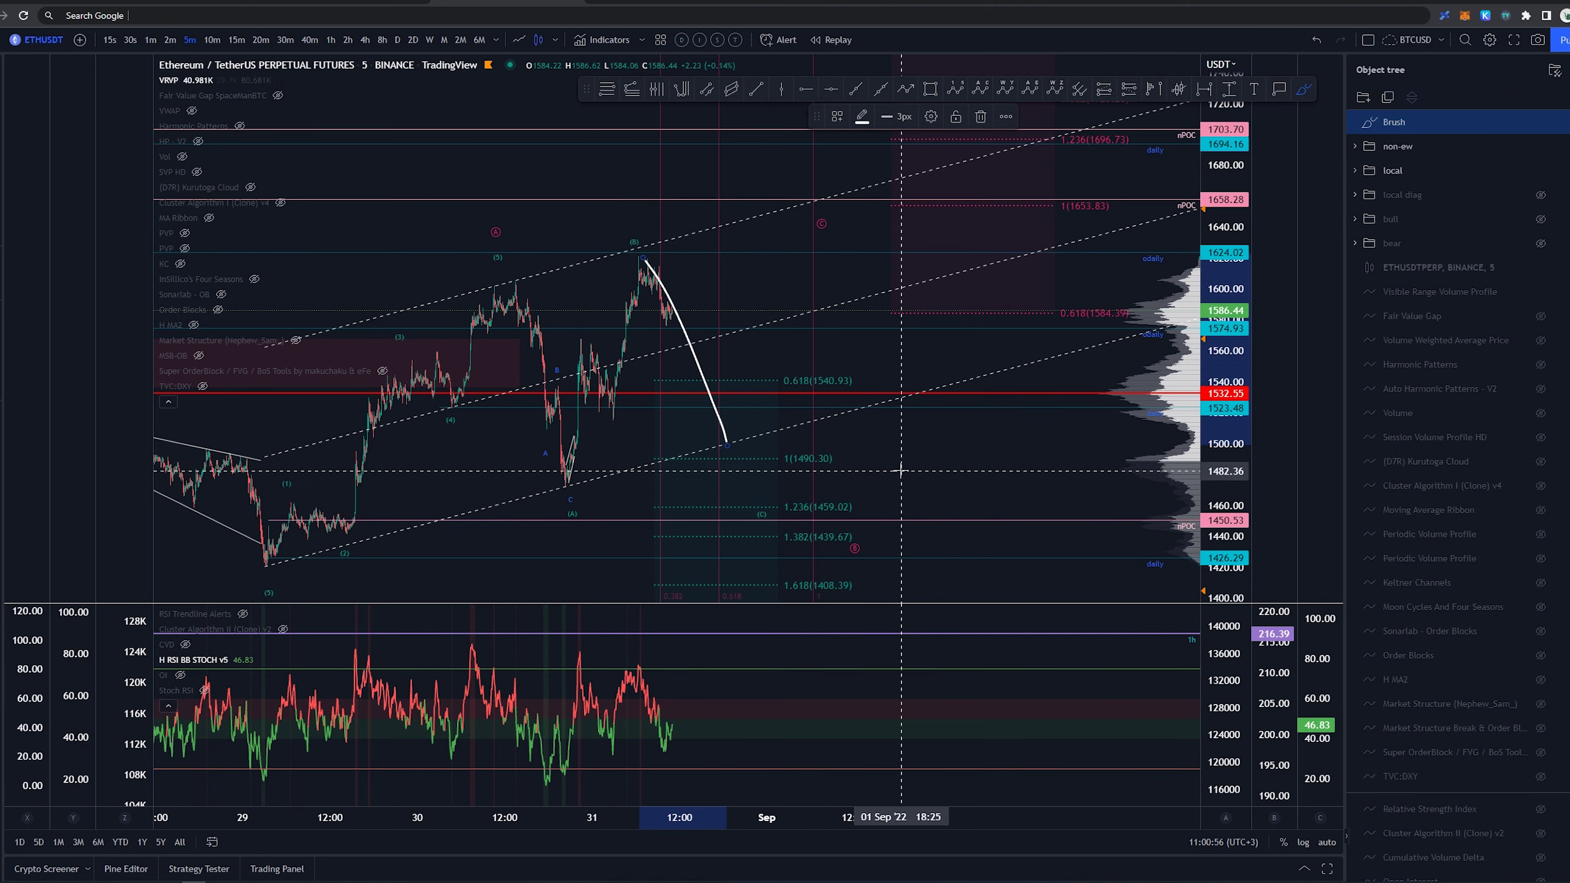
key(ctrl+z)
drag(771, 505, 765, 502)
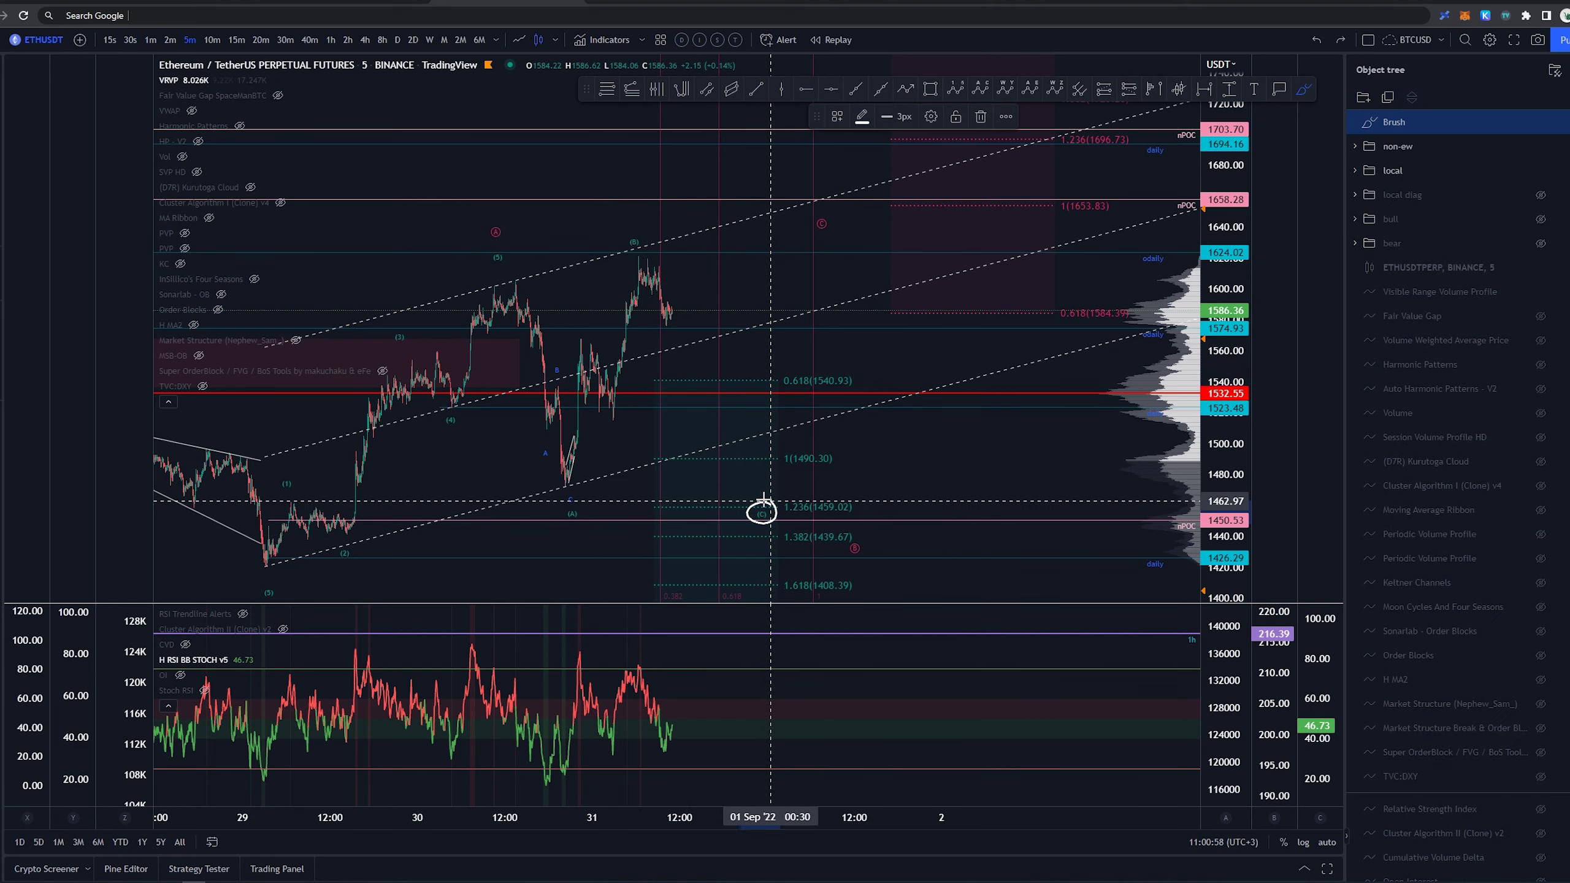
key(ctrl+z)
- Trace the path from the 30 August high to the (C) label and mark beside the 1490.30 target, undoing both strokes
mouse_move(495, 282)
mouse_down()
mouse_move(565, 488)
mouse_move(630, 288)
mouse_move(711, 339)
mouse_move(774, 498)
mouse_up()
key(ctrl+z)
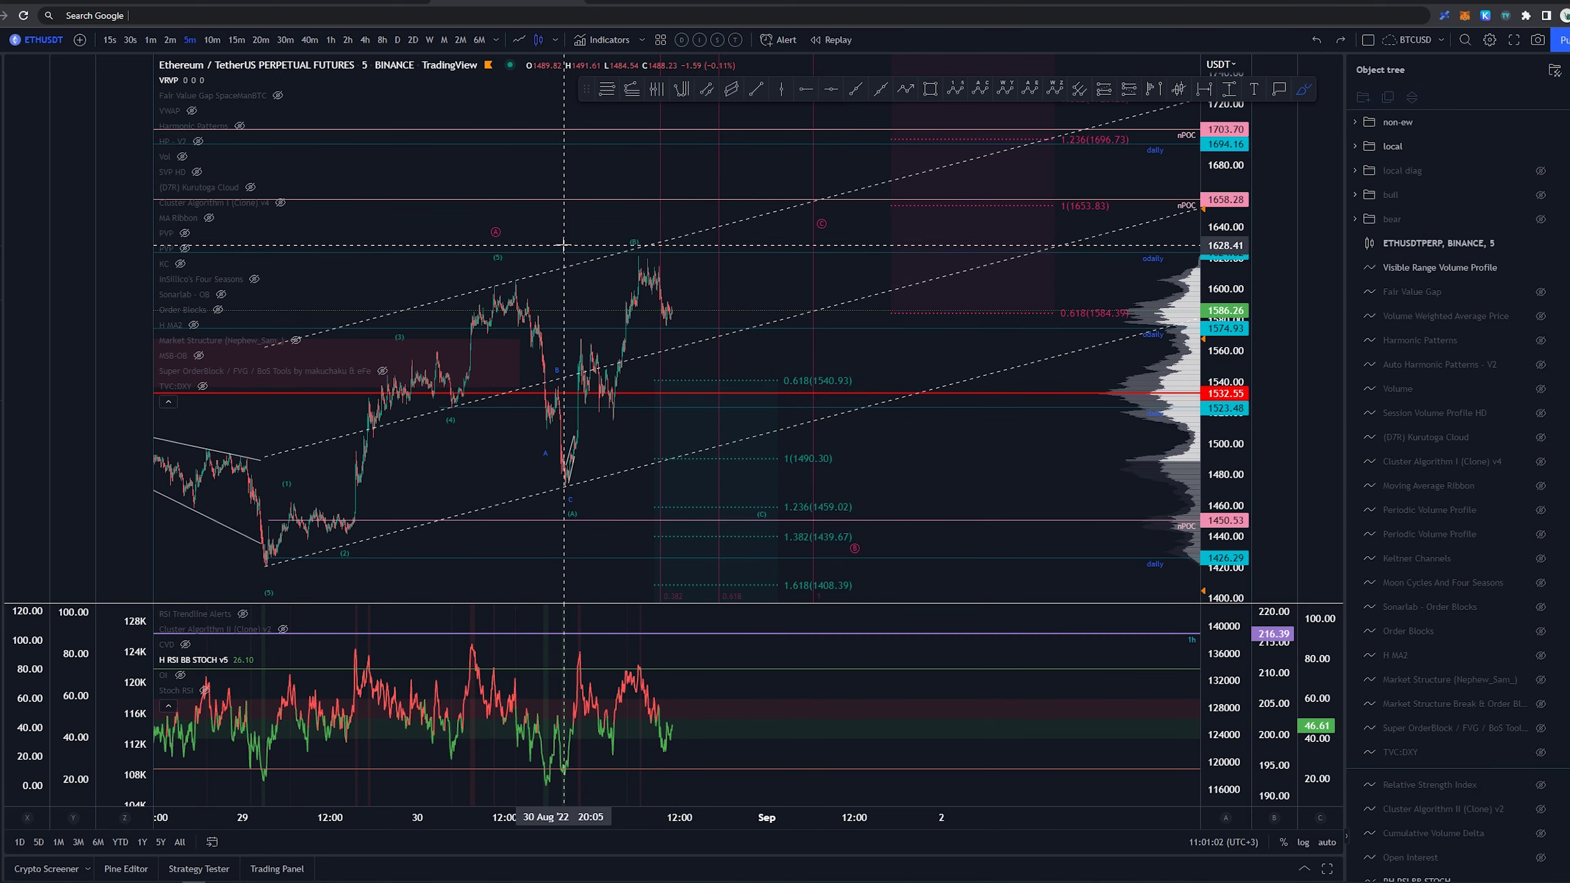
drag(820, 447, 804, 446)
key(ctrl+z)
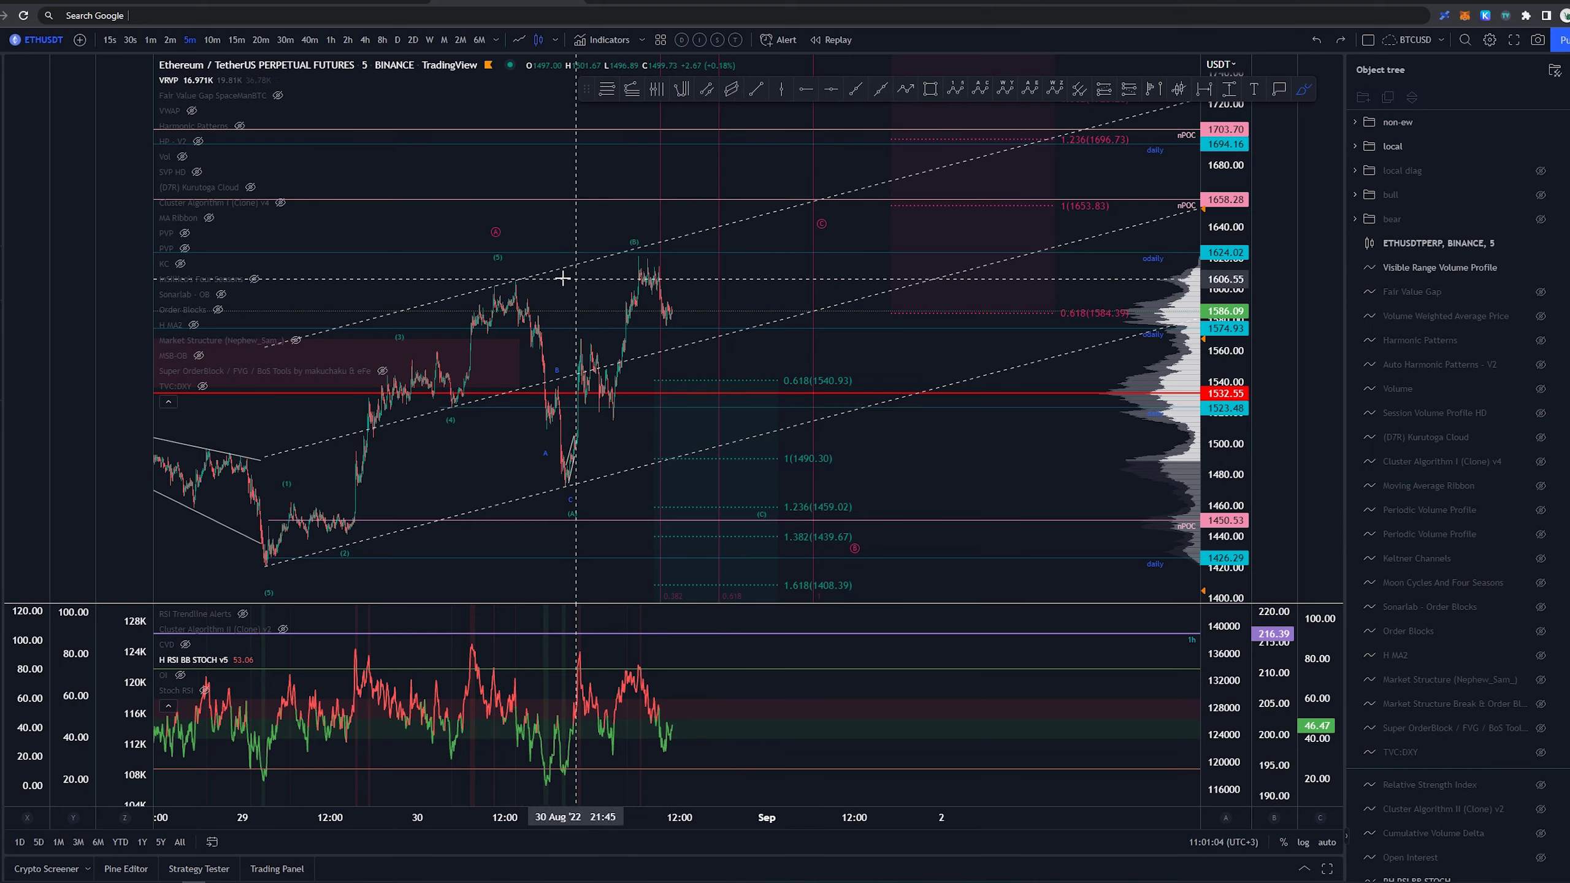
- Circle the 30 August highs and mark the last peak there with the Brush, undoing both strokes
drag(583, 290, 628, 270)
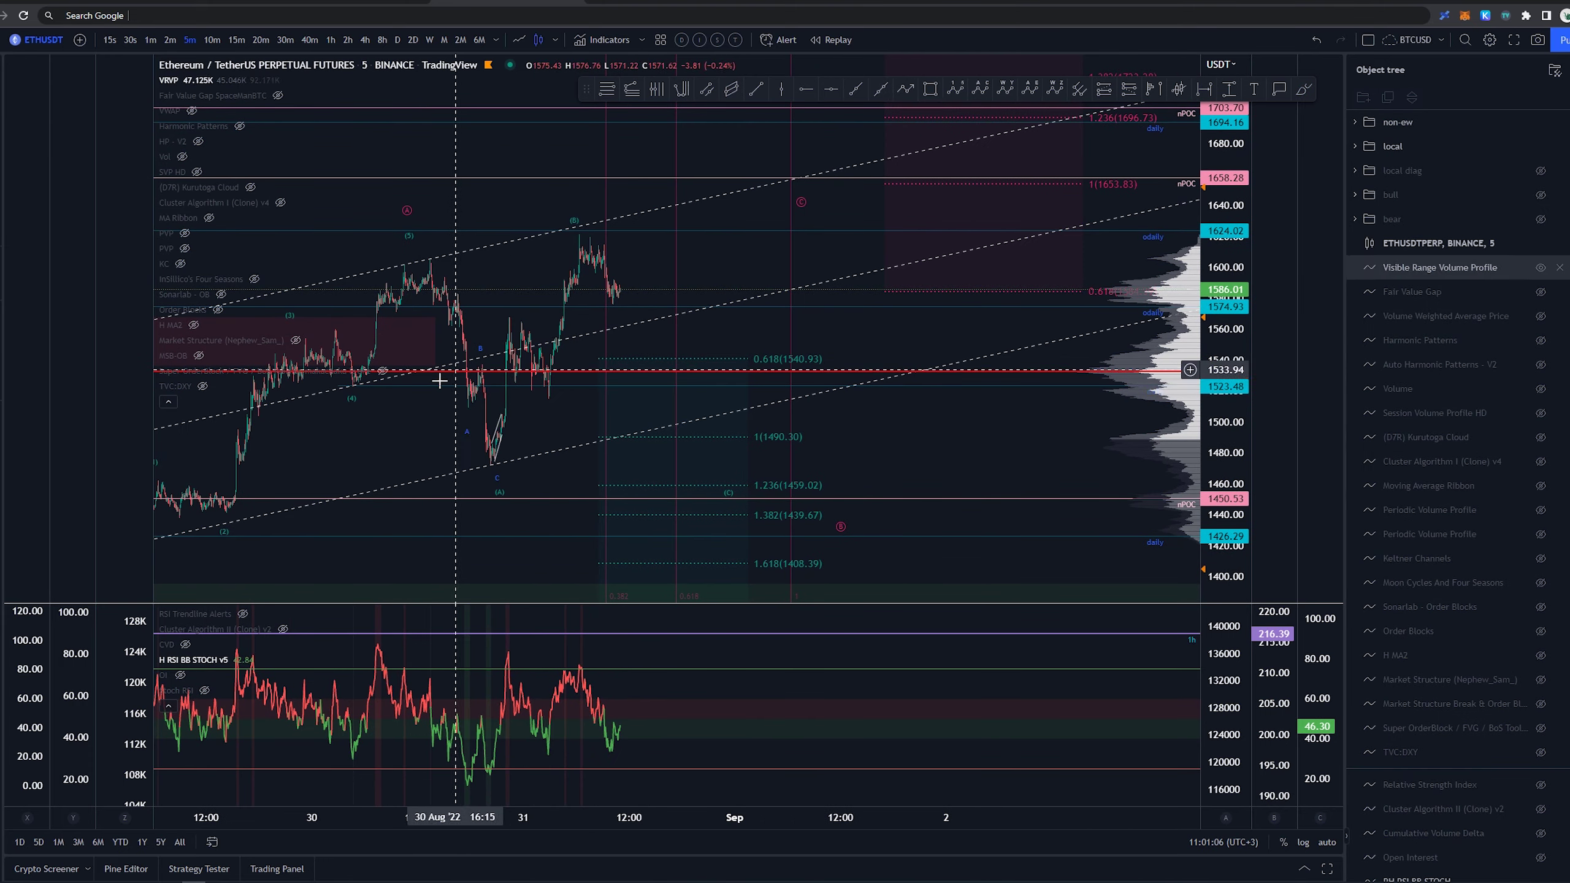
drag(418, 258, 431, 257)
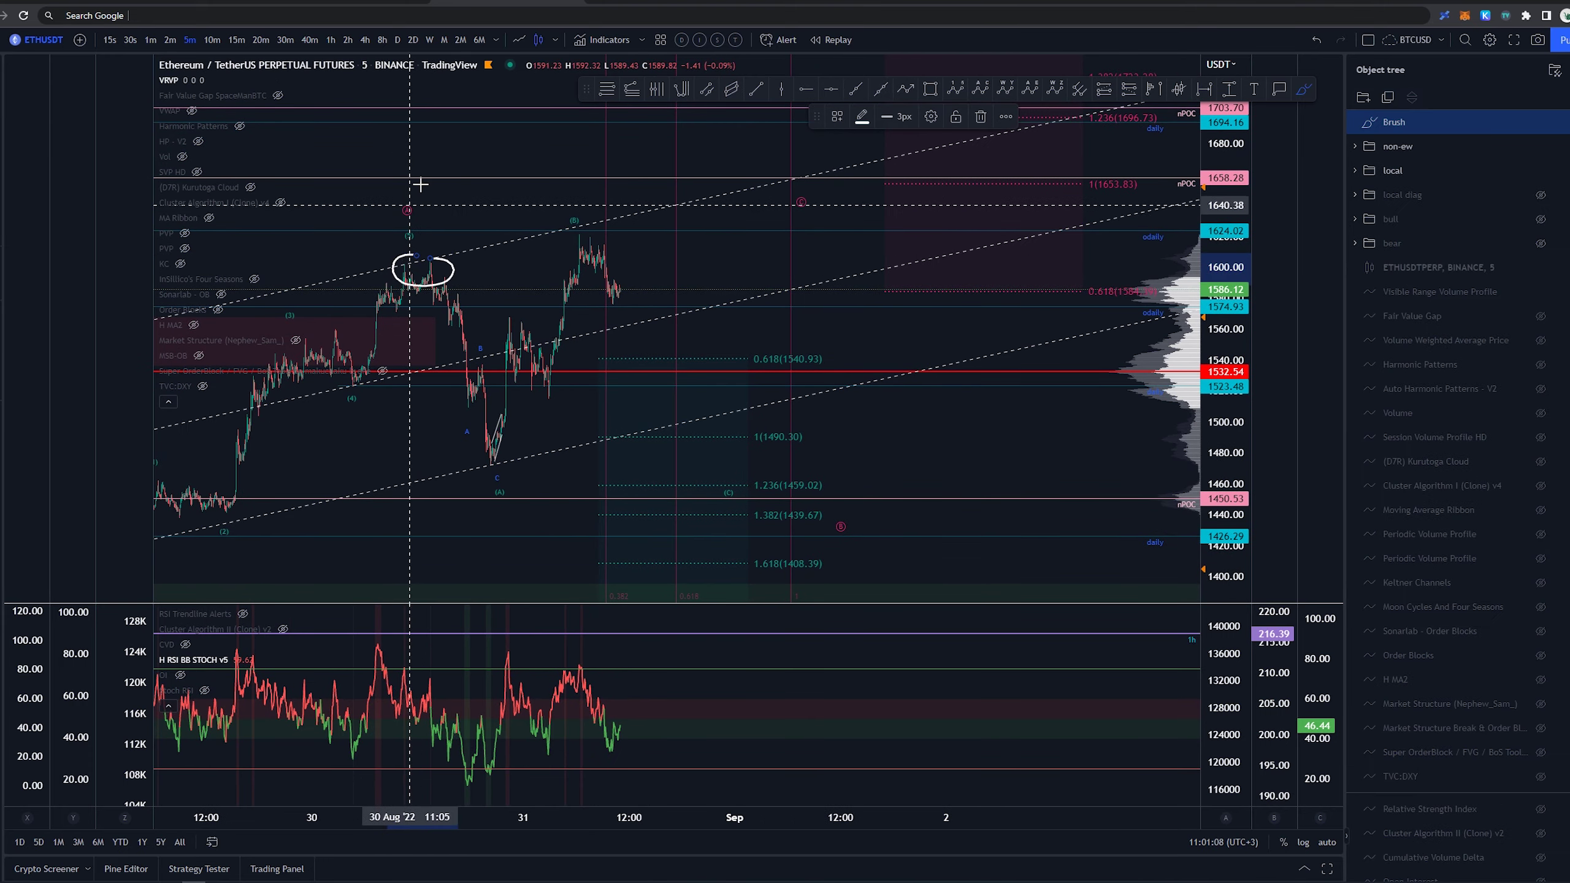
key(ctrl+z)
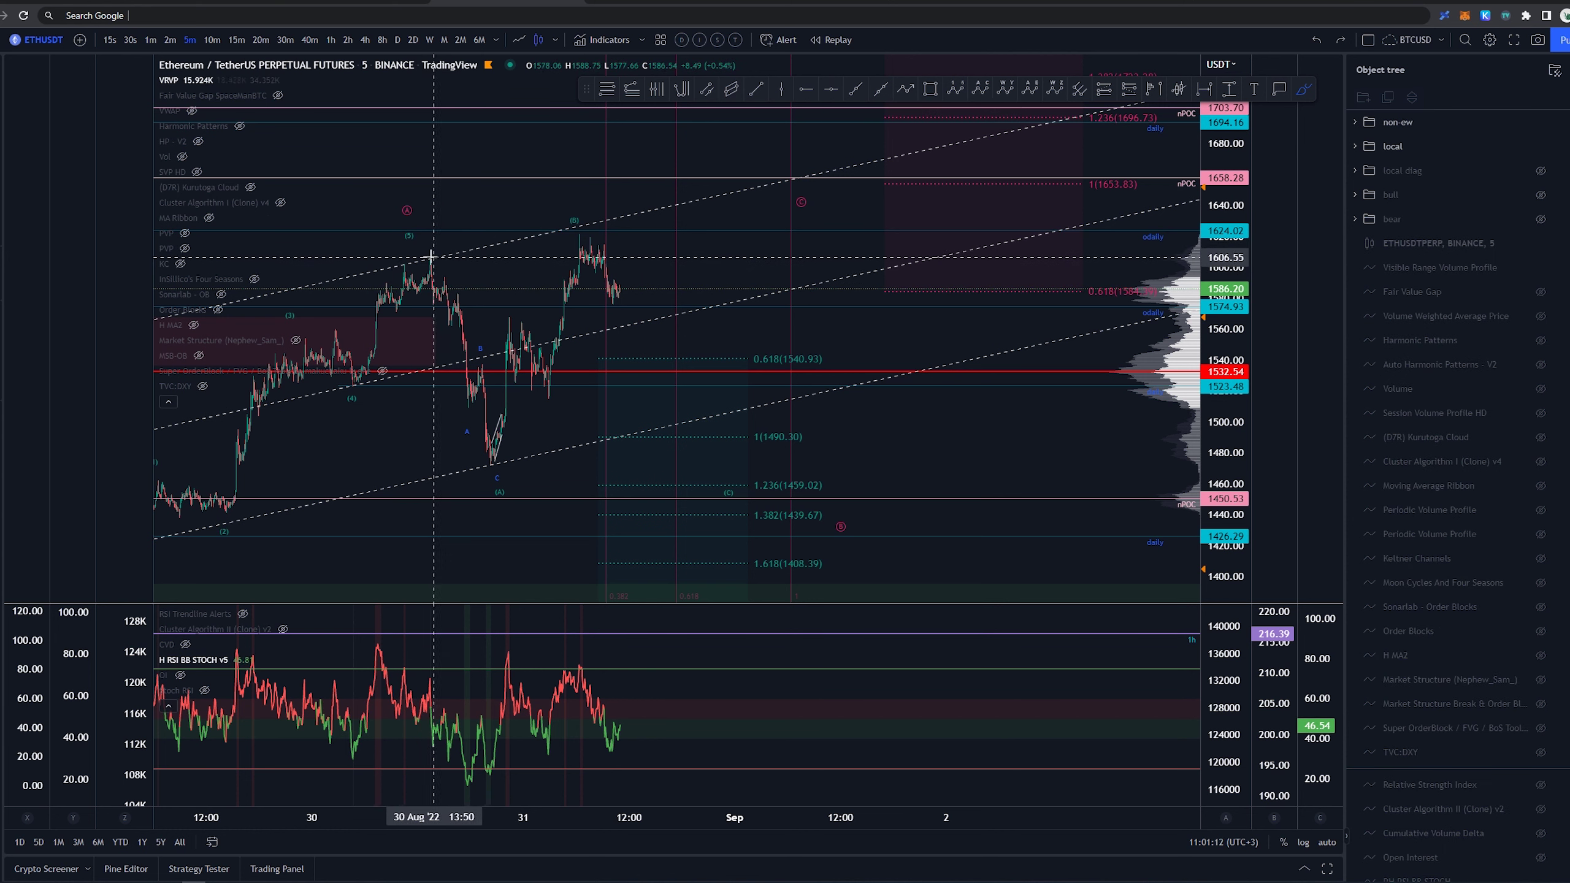
drag(422, 254, 427, 261)
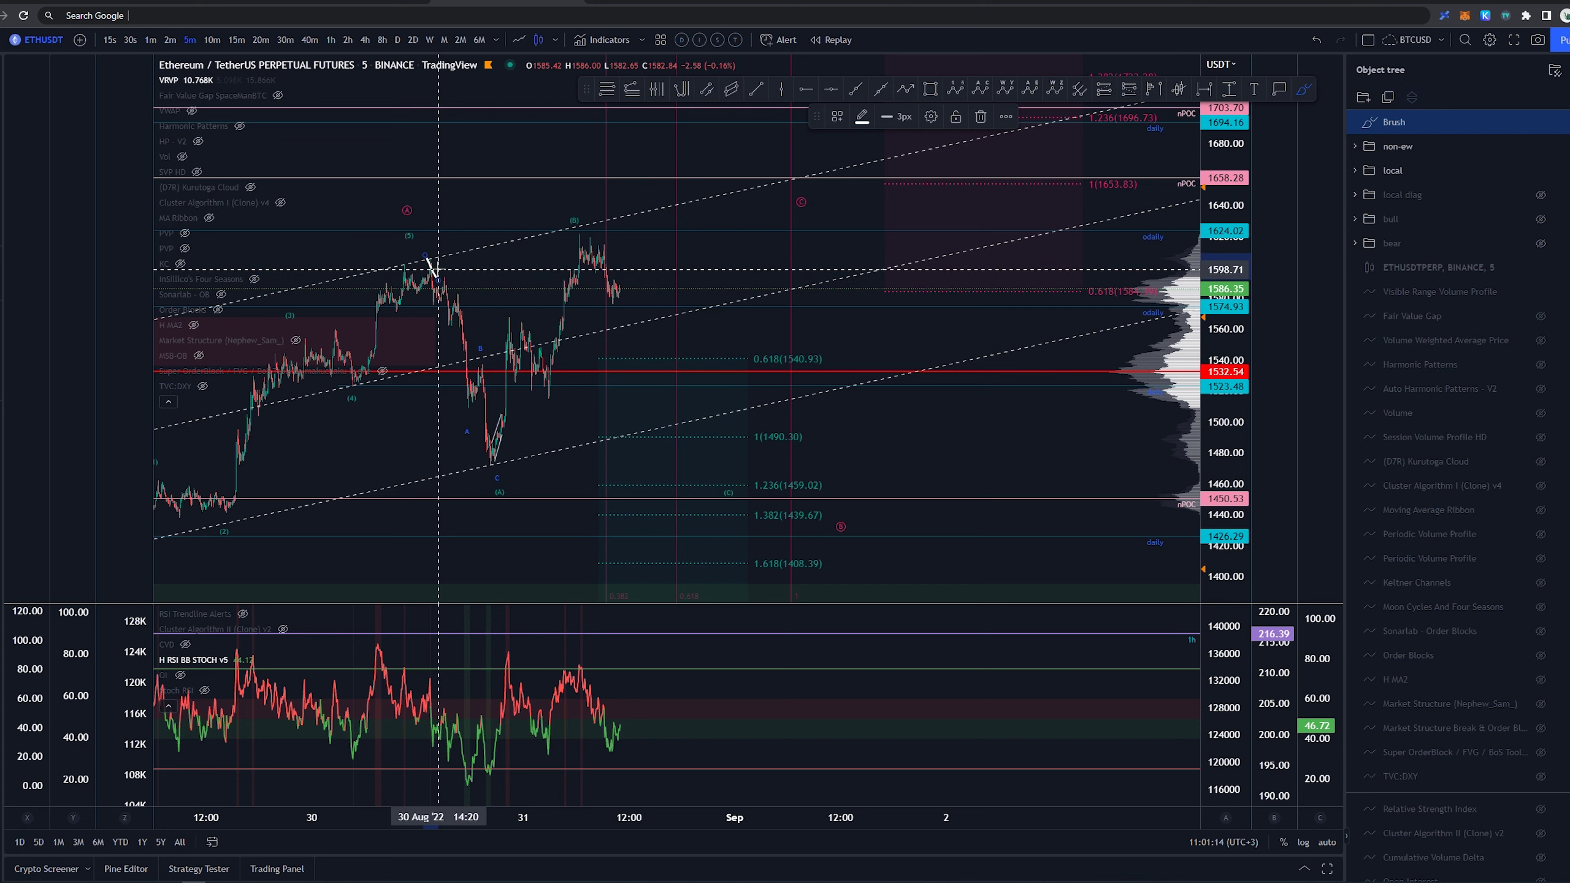
key(ctrl+z)
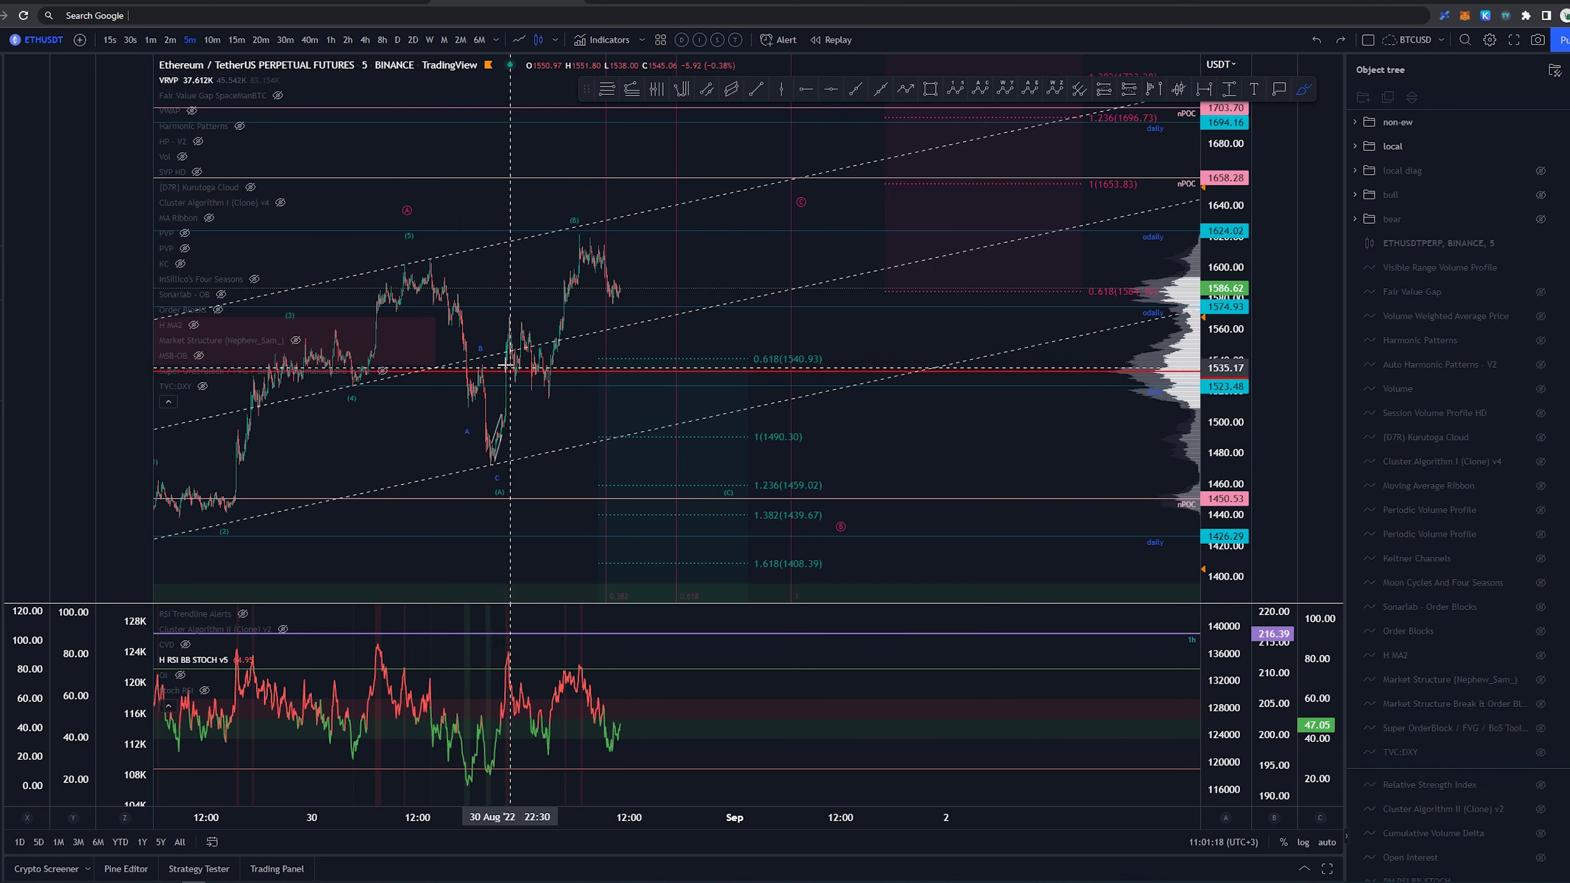
- Mark the red volume profile line at the 30 August rebound and trace from the 30 August high with the Brush, undoing the trace
drag(505, 366, 513, 379)
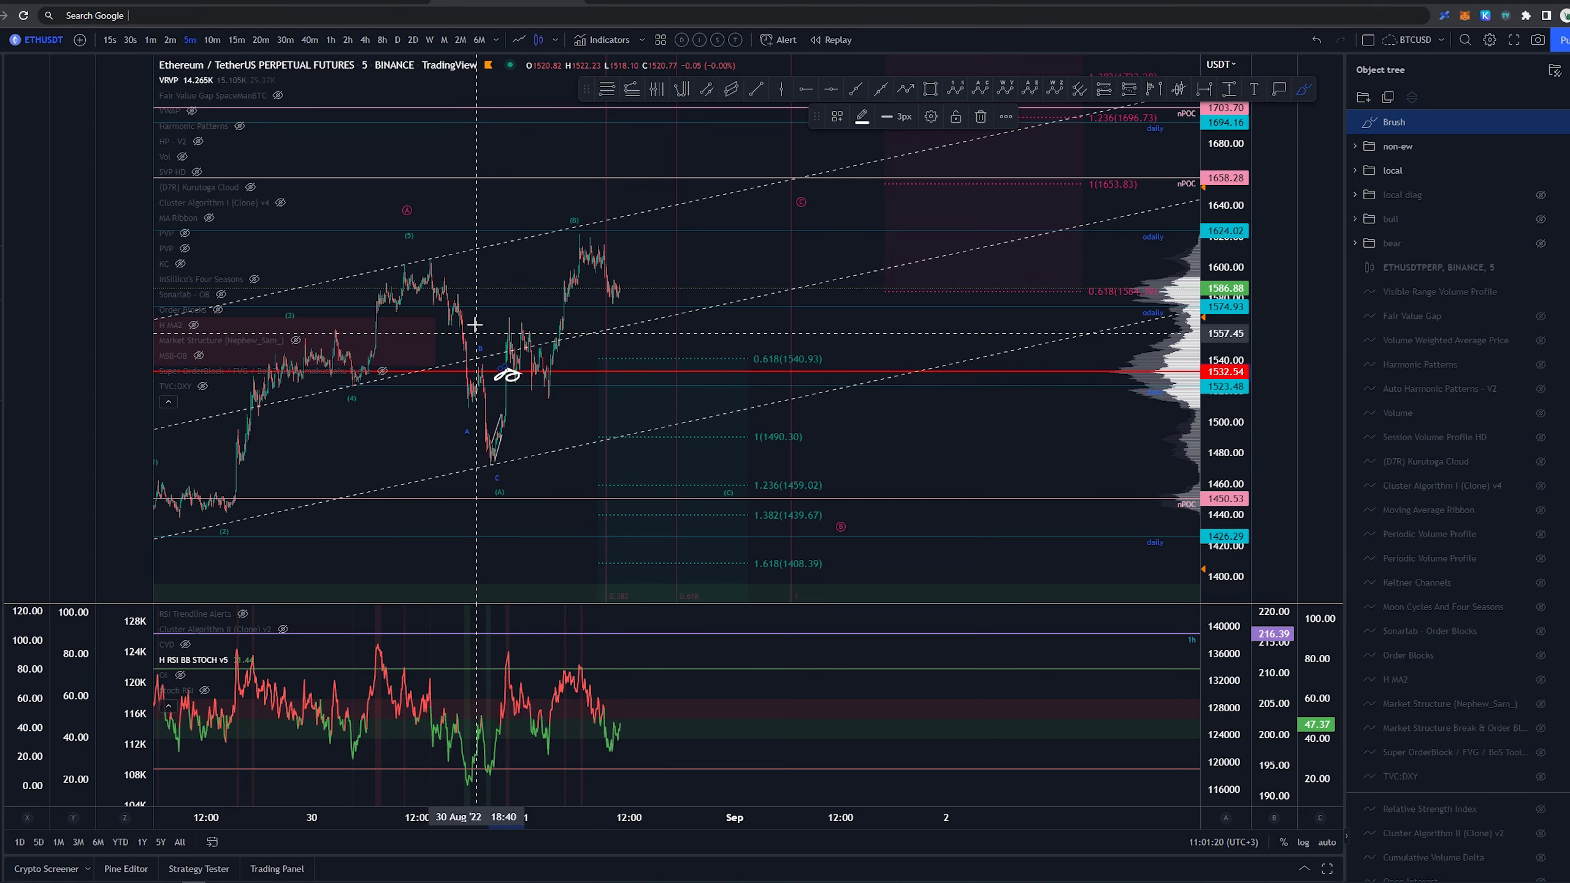
mouse_move(455, 303)
mouse_down()
mouse_move(490, 458)
mouse_move(577, 406)
mouse_up()
key(ctrl+z)
- Check the rise from 1419.24 to 1605.31 with a Fib Retracement, and delete it along with the leftover brush mark
scroll(449, 403, down, 6)
scroll(519, 453, up, 4)
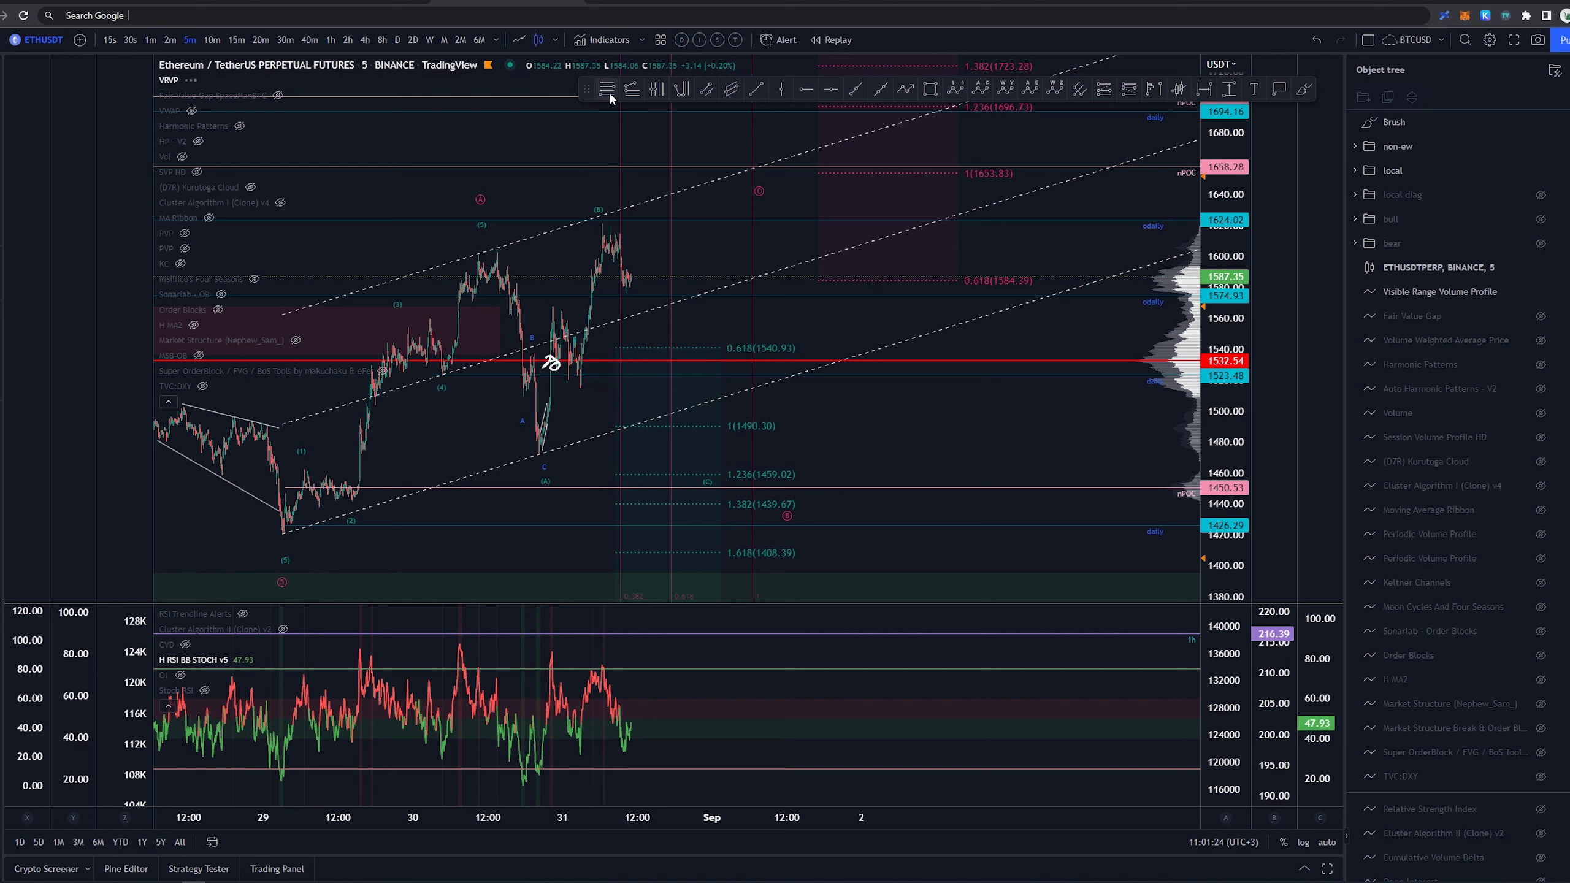
click(607, 89)
click(384, 535)
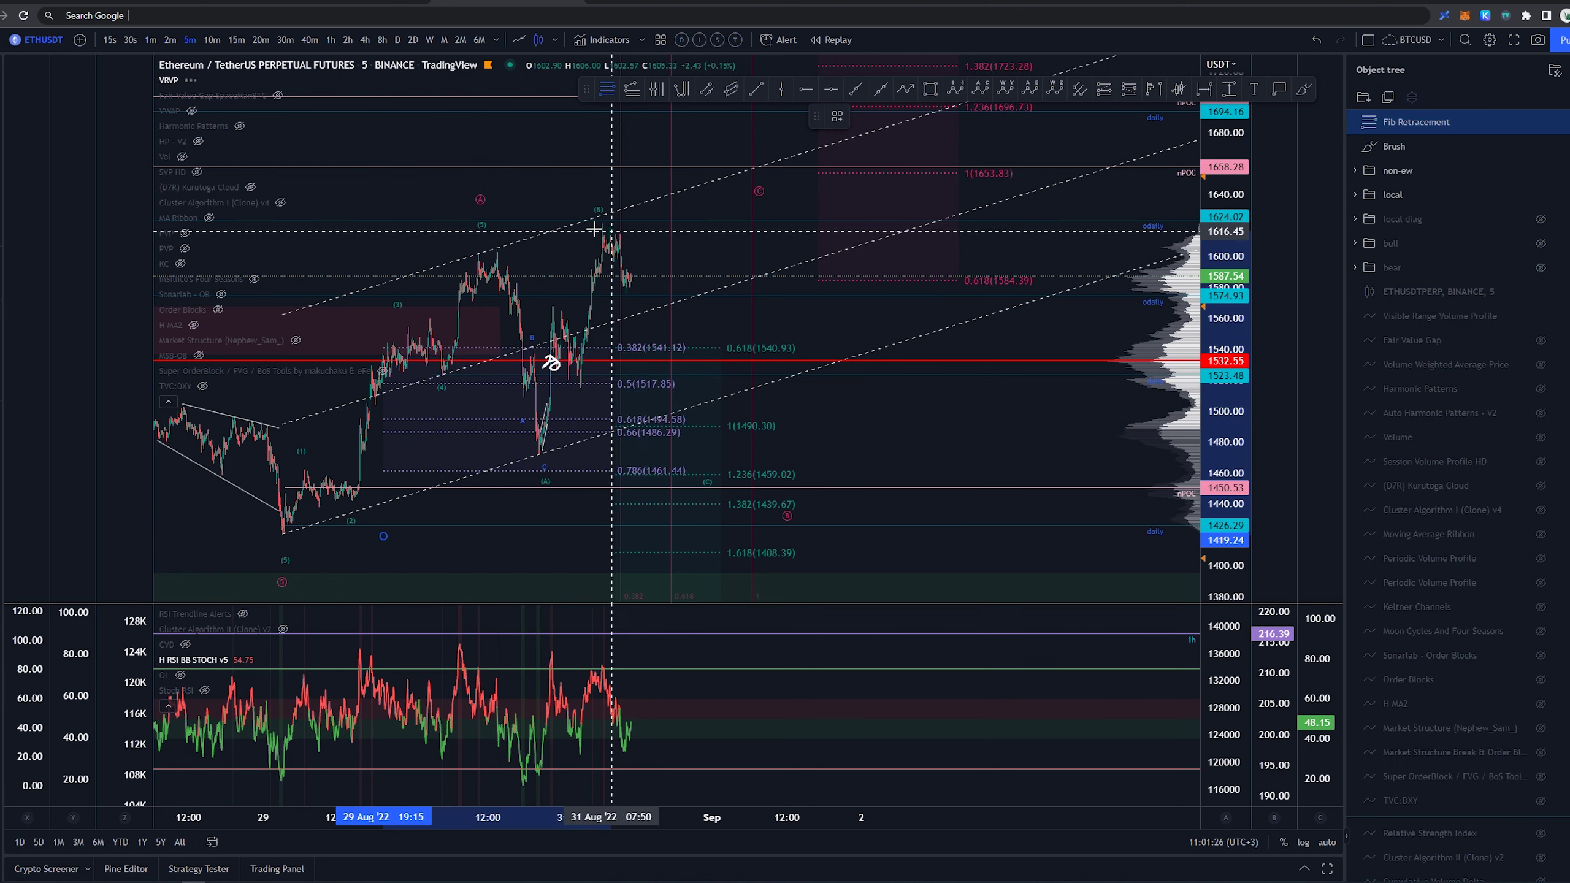
click(559, 249)
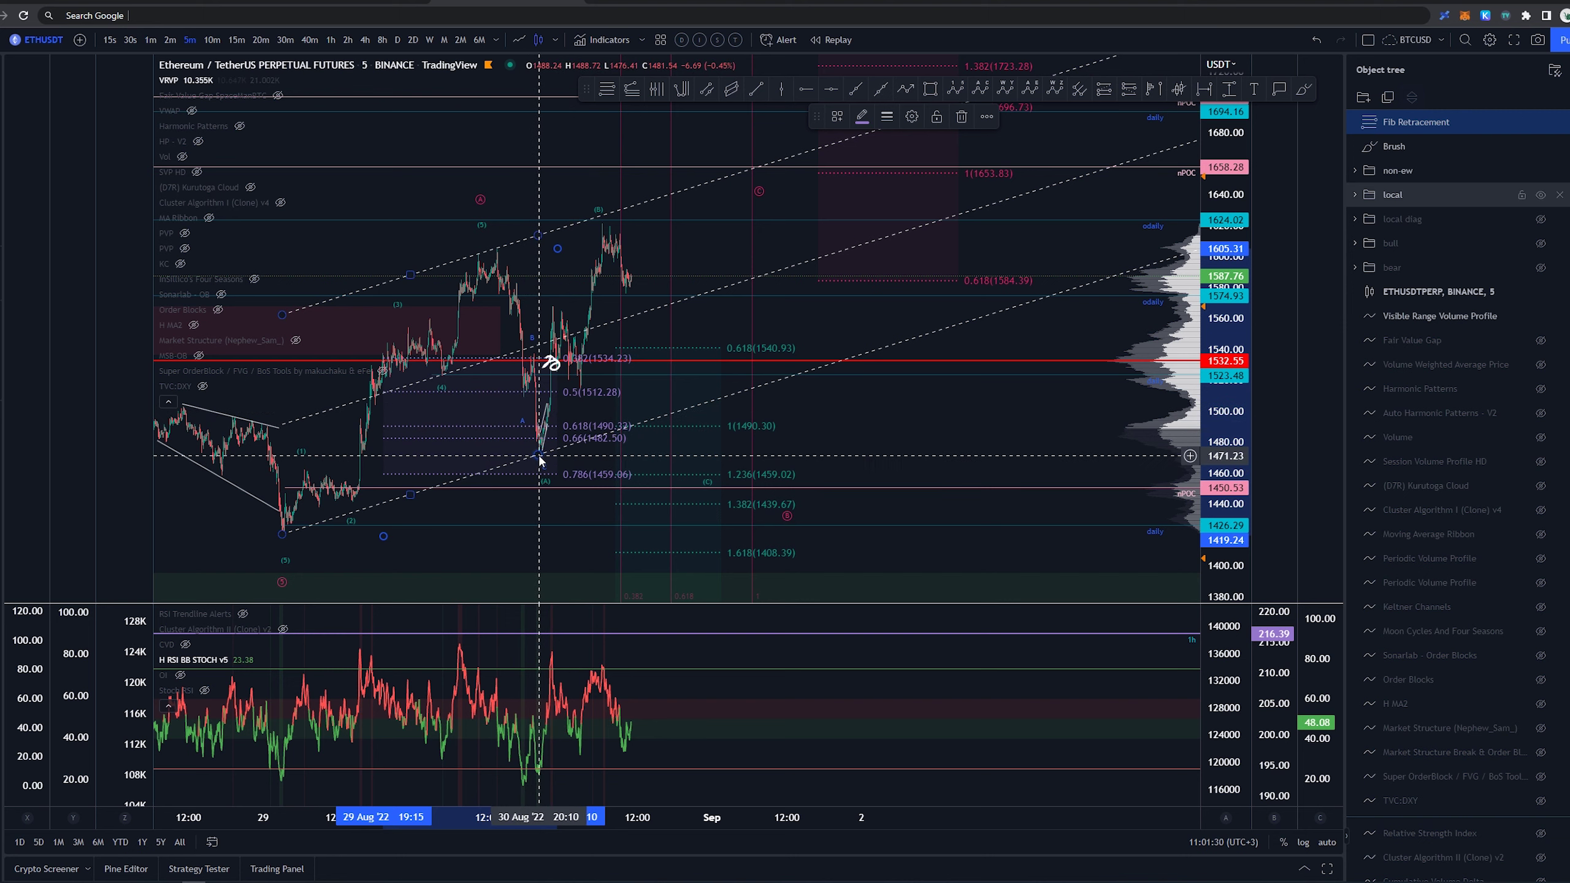
key(Delete)
click(548, 366)
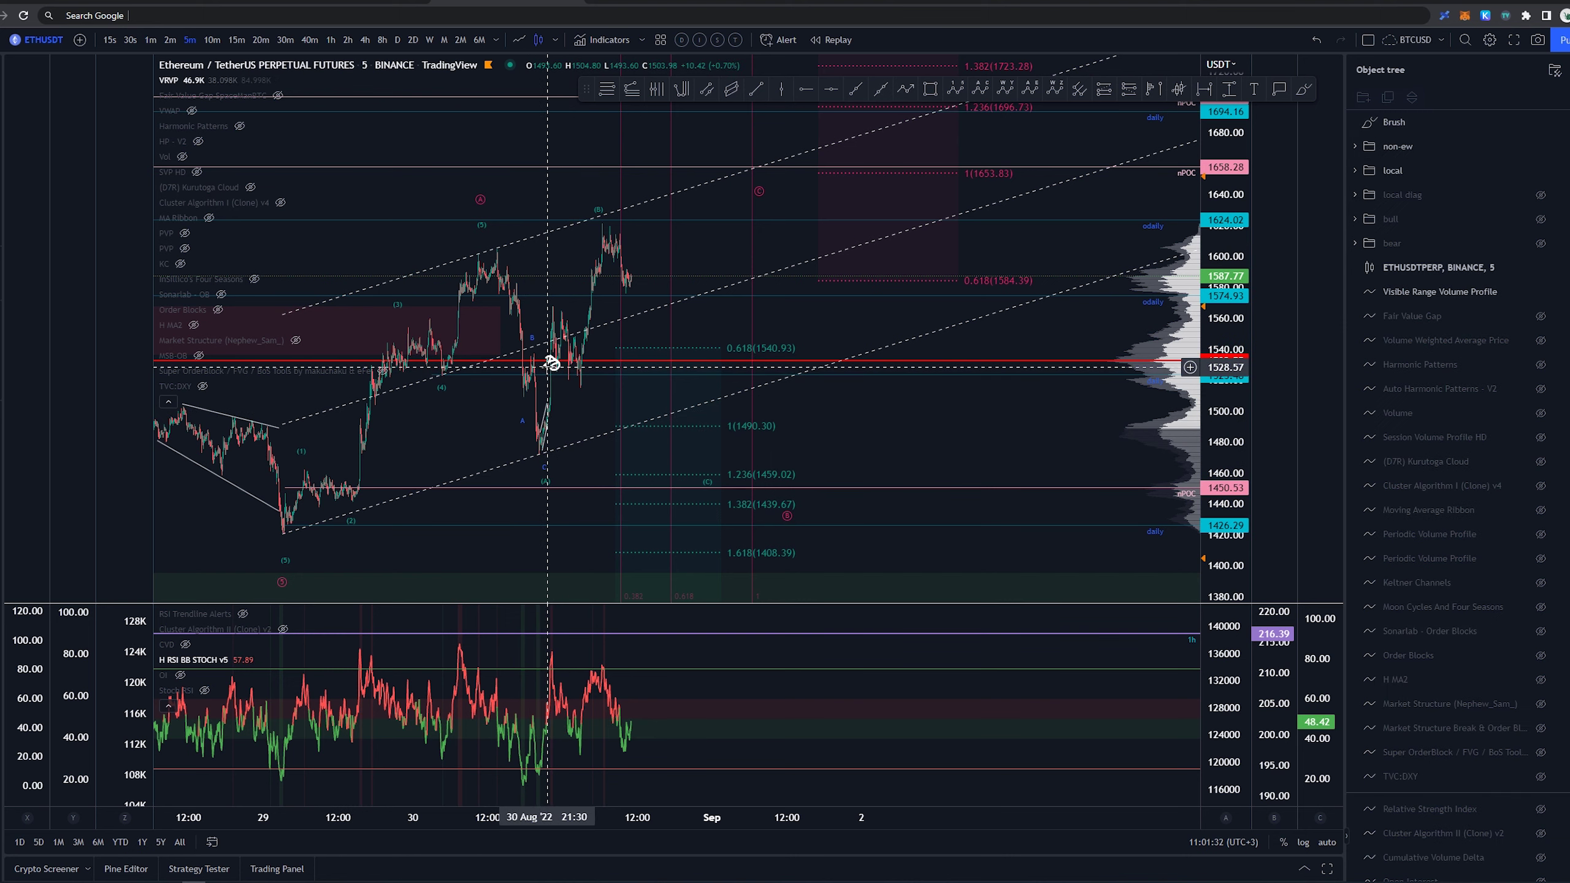
key(Delete)
- Mark below the 1490.30 target with the Brush, undo the stroke, and hide the Visible Range Volume Profile
scroll(569, 395, down, 3)
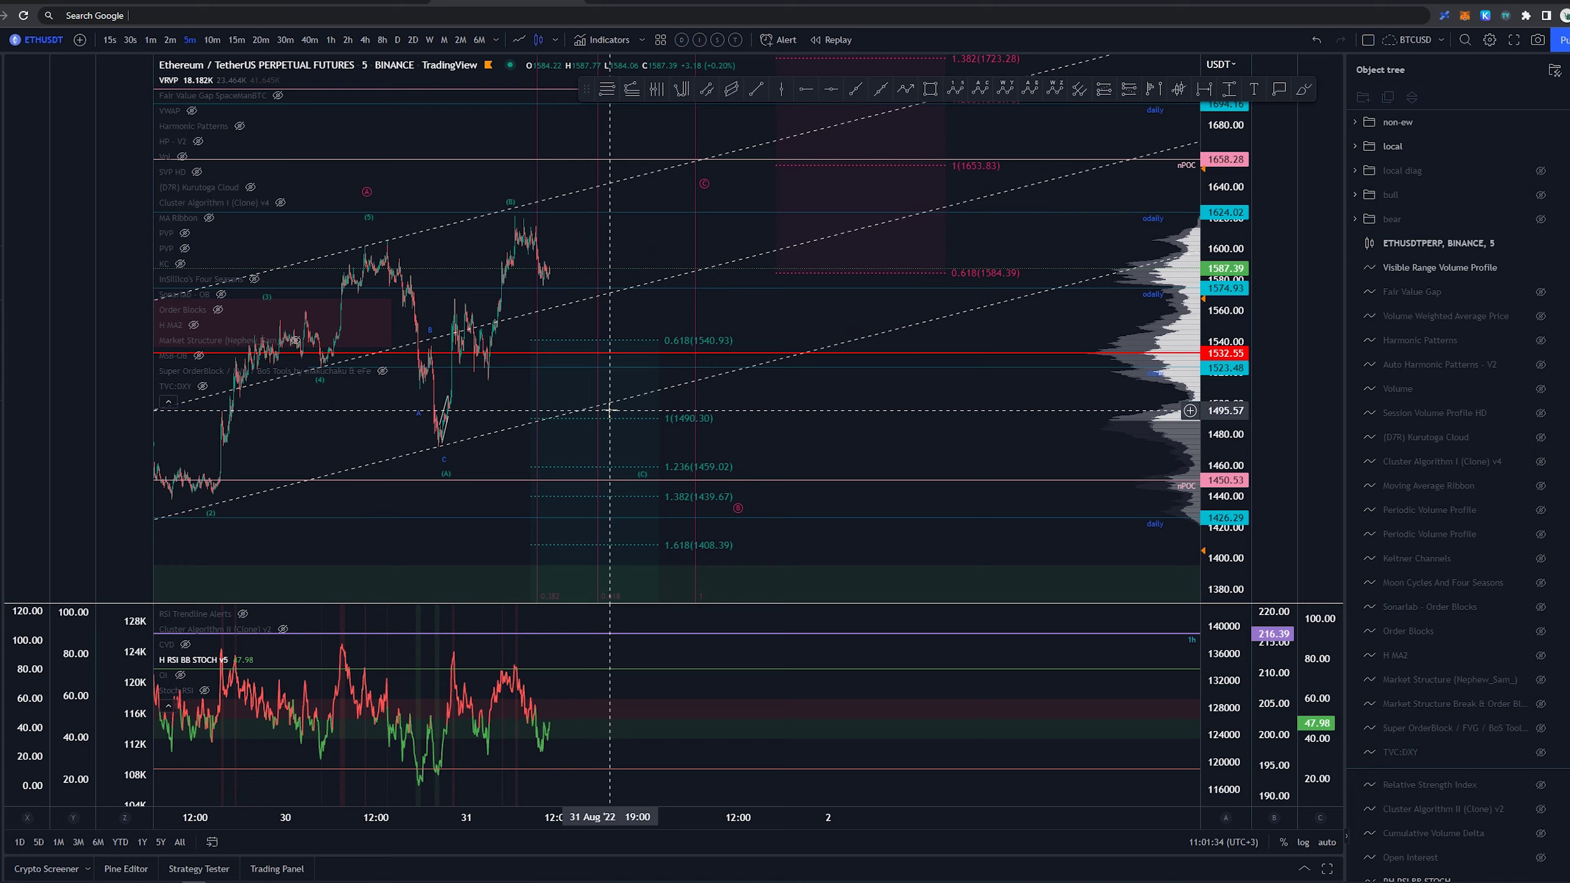
drag(659, 436, 644, 432)
key(ctrl+z)
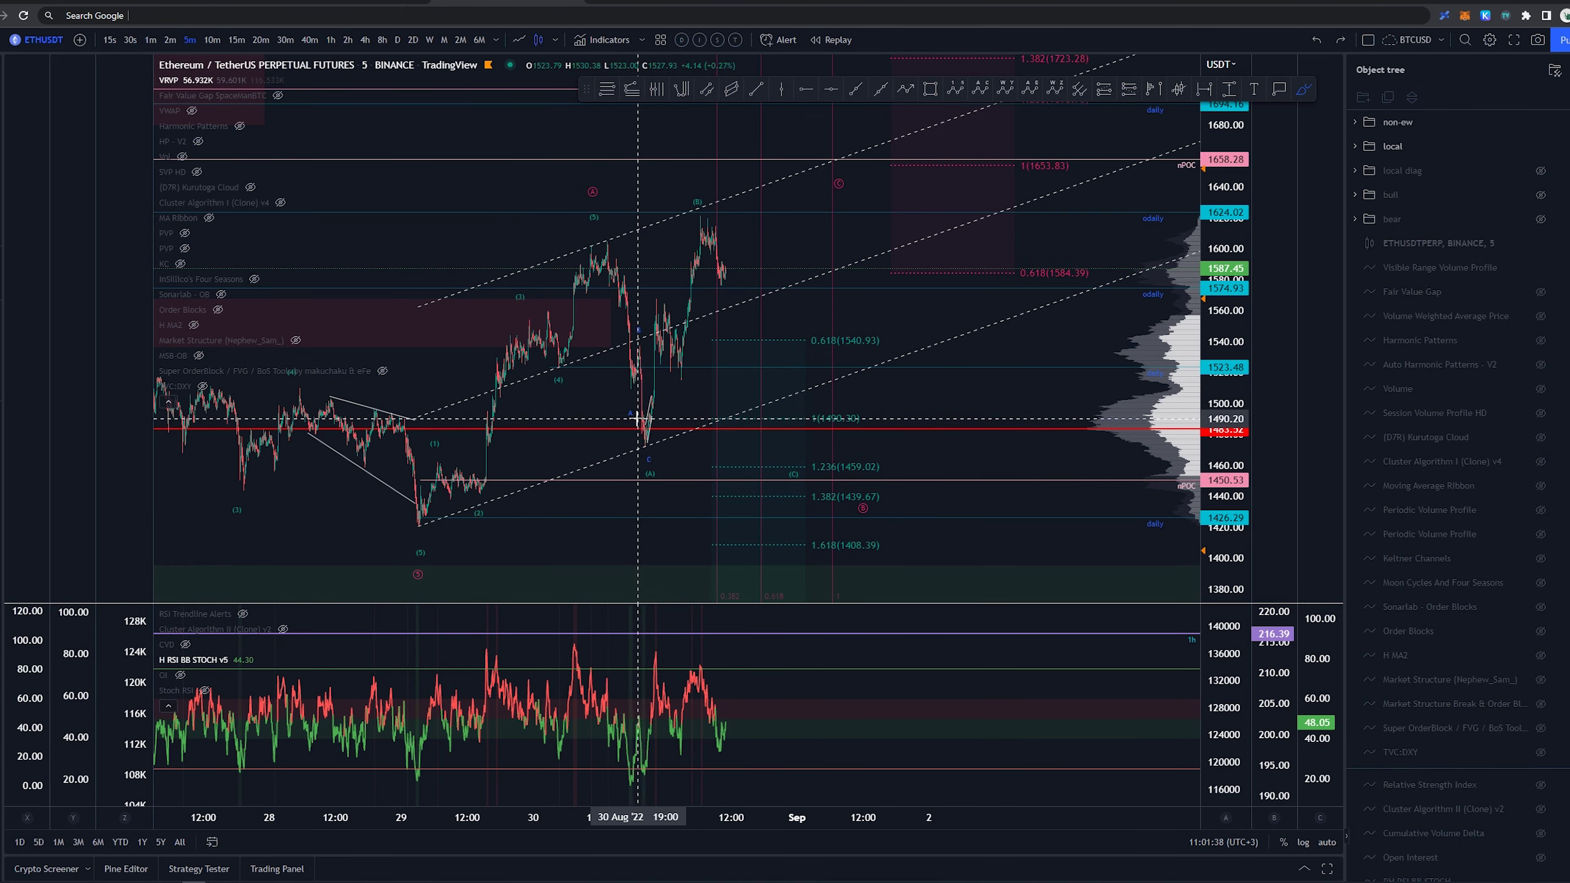
click(190, 81)
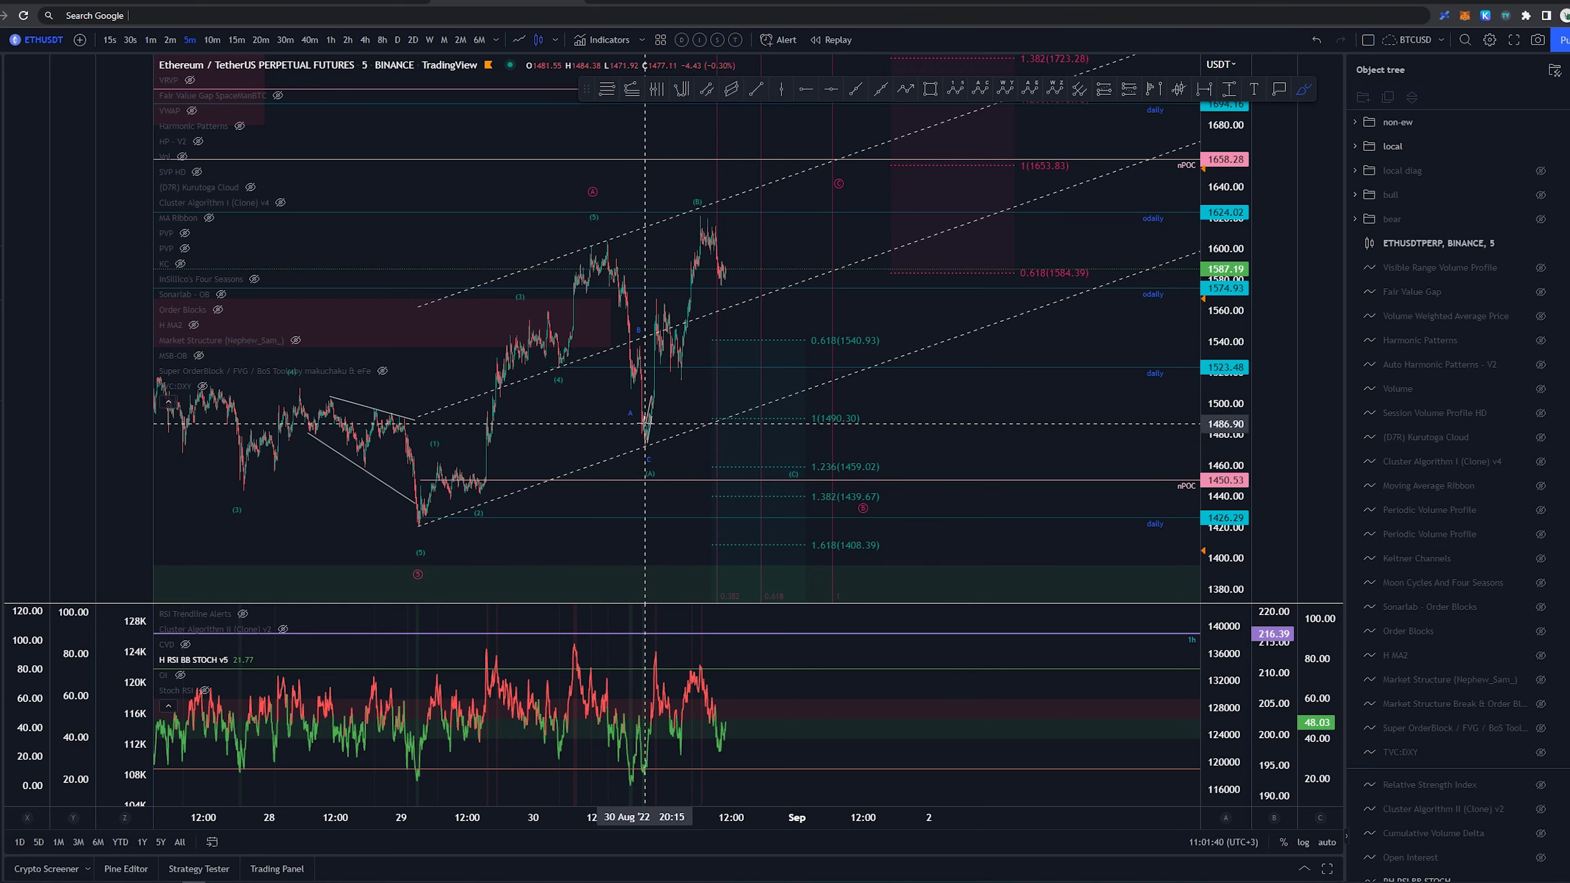
- Trace the down-up-down path from the 30 August high to the 1.236 target at 1459.02 with the Brush and remove it
mouse_move(596, 241)
mouse_down()
mouse_move(655, 439)
mouse_move(688, 215)
mouse_move(794, 465)
mouse_up()
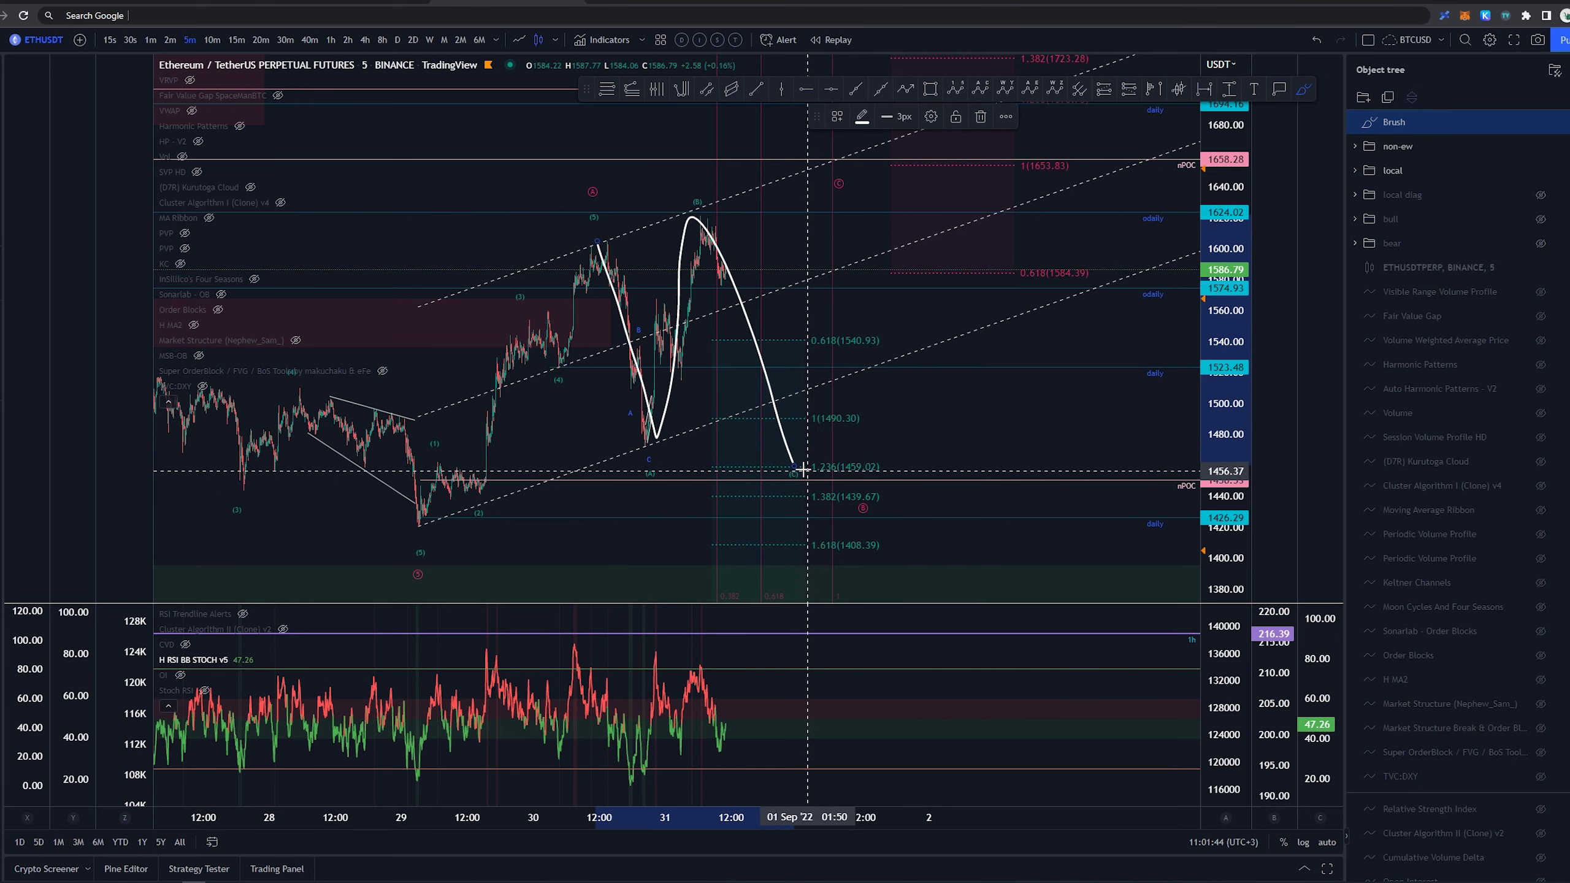
key(ctrl+z)
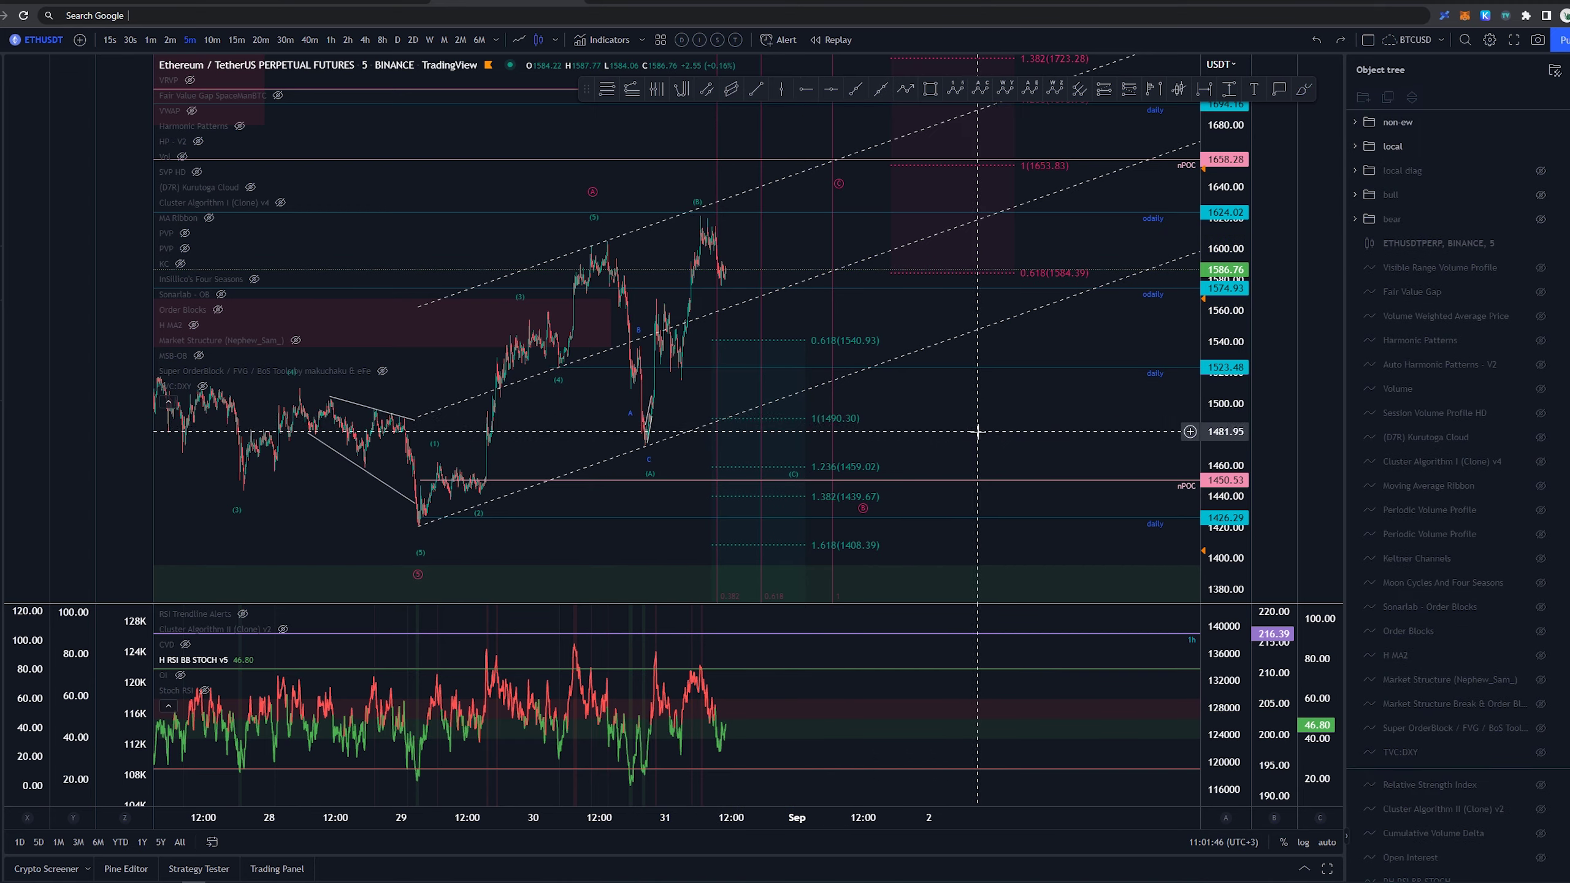
scroll(979, 431, up, 3)
mouse_move(512, 252)
mouse_down()
mouse_move(512, 429)
mouse_move(514, 251)
mouse_move(616, 216)
mouse_up()
key(Delete)
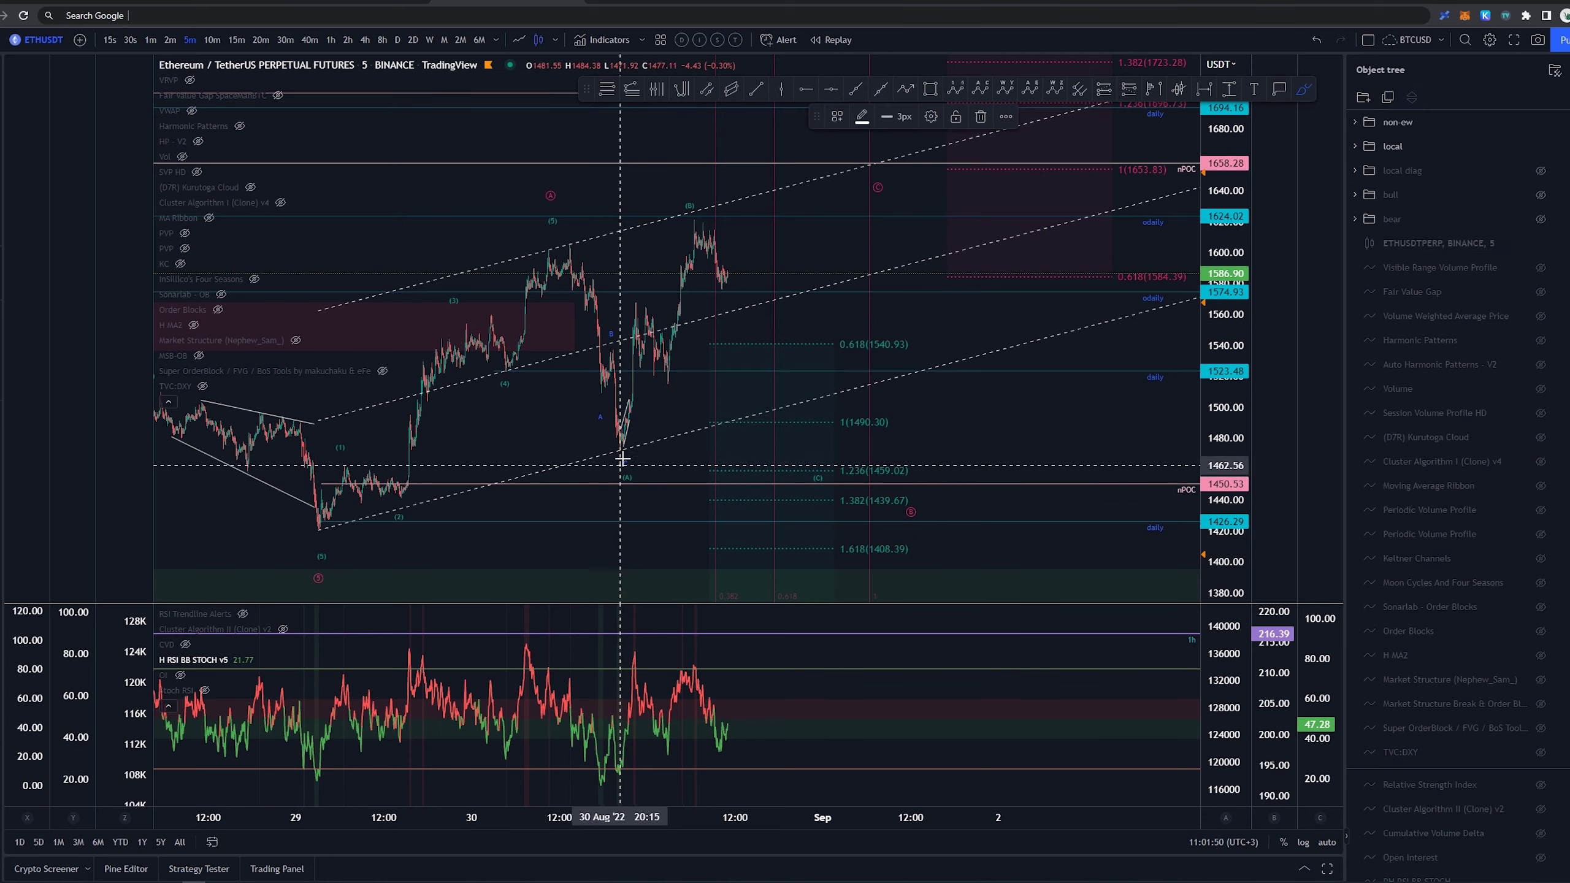
- Sketch the rise from the 30 August low to (B) and the path from the 30 August high to (C), undoing both strokes
drag(622, 460, 693, 224)
key(ctrl+z)
mouse_move(552, 248)
mouse_down()
mouse_move(621, 461)
mouse_move(720, 266)
mouse_move(804, 471)
mouse_up()
key(ctrl+z)
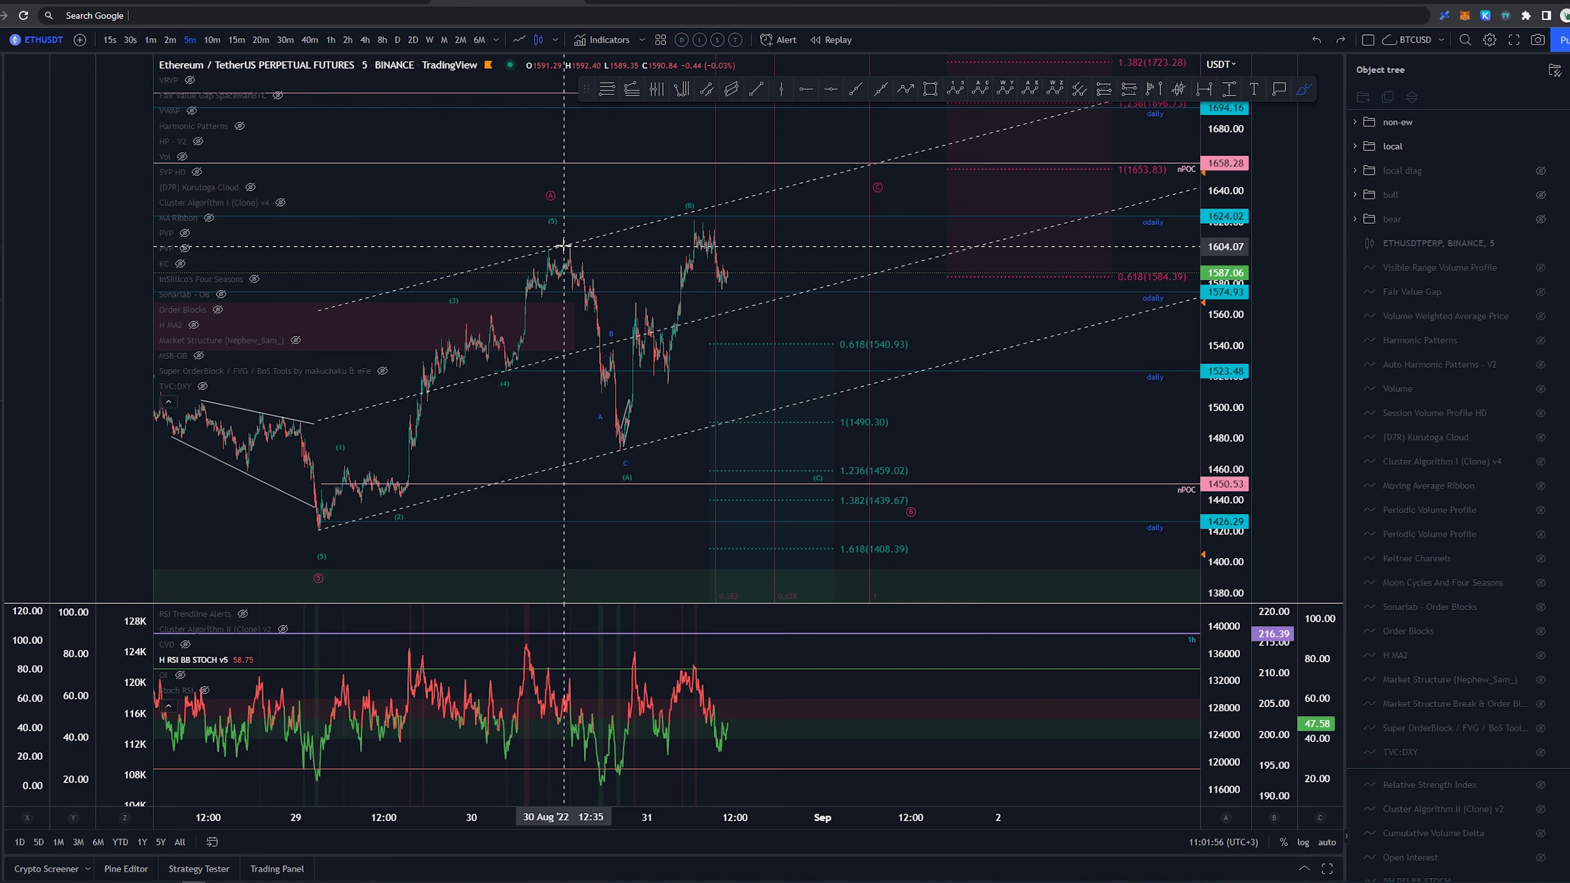
- Project the 30 August decline from 1605.31 with a Trend-Based Fib Extension and circle its 0.618 level with the Brush, undoing both
key(Escape)
drag(605, 195, 691, 193)
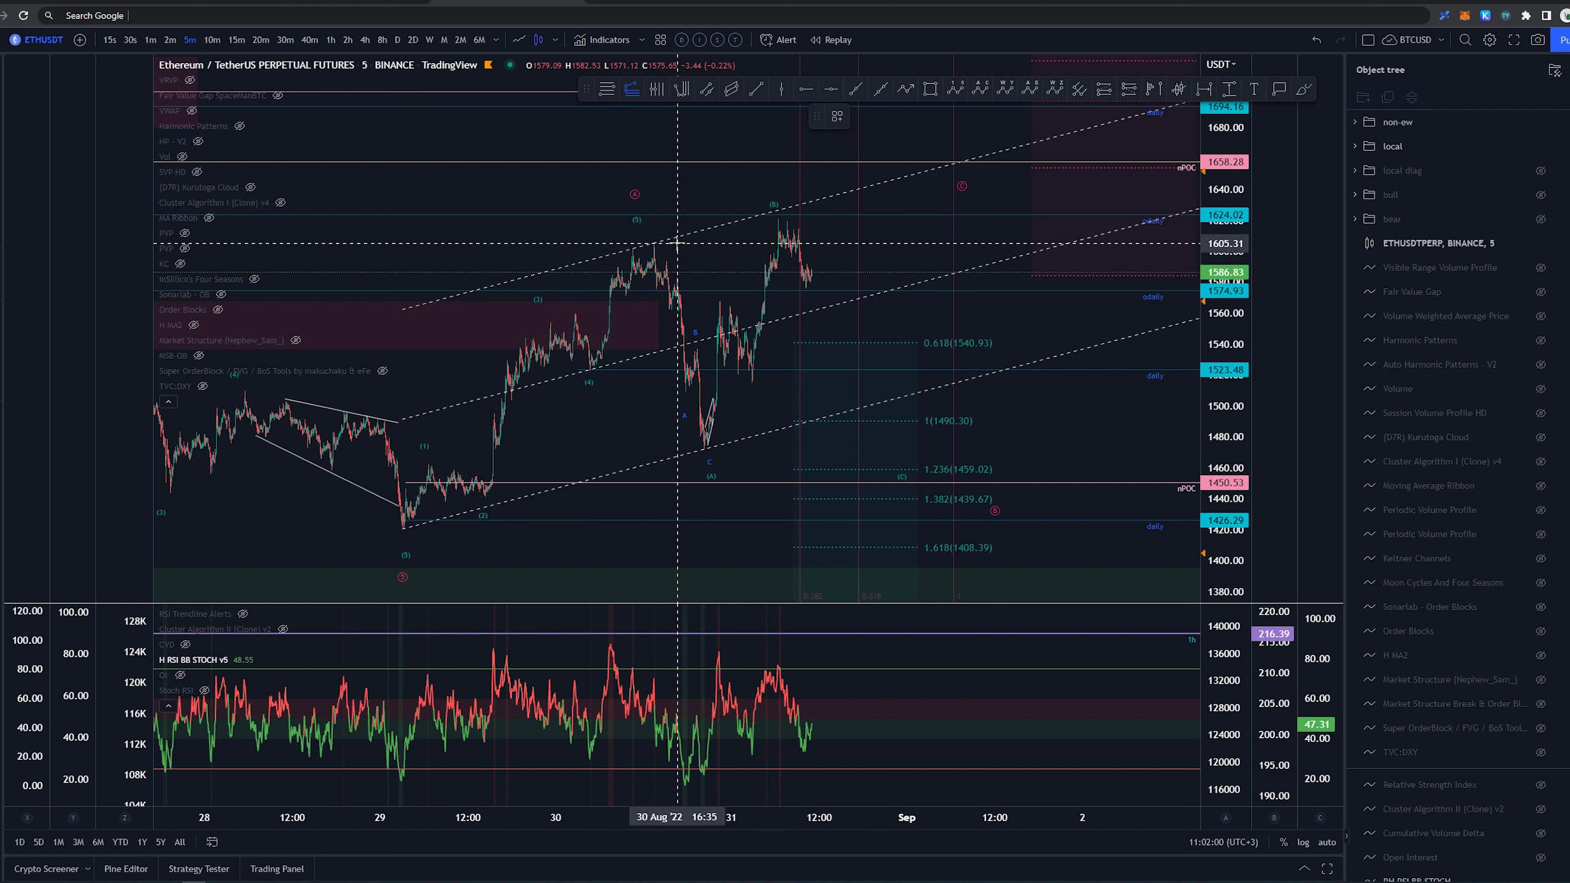
click(677, 243)
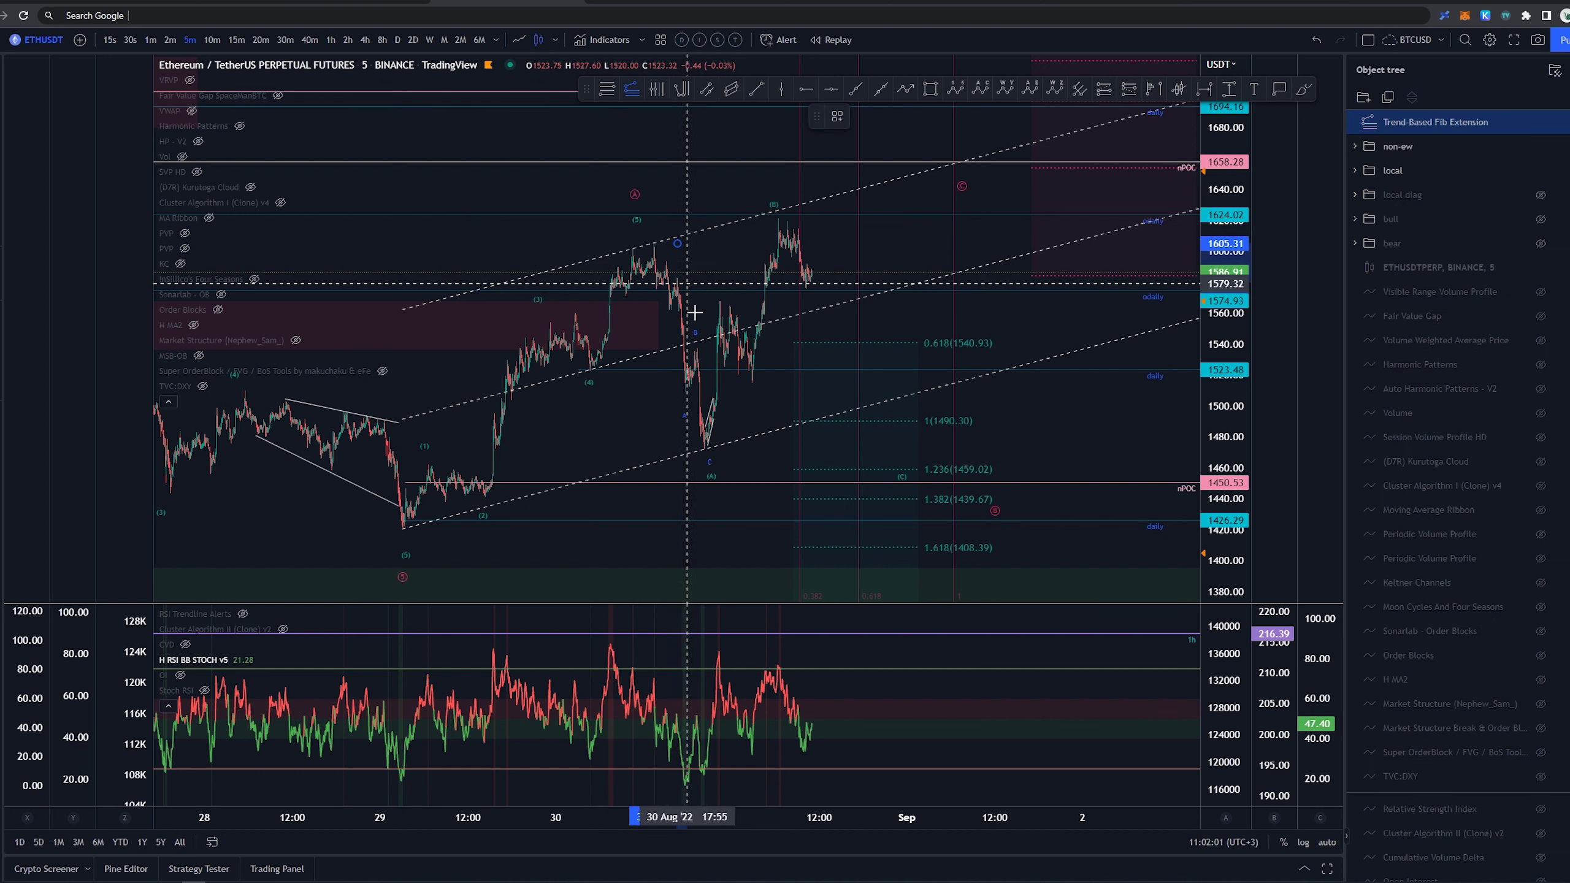
click(742, 349)
key(b)
mouse_move(792, 431)
mouse_down()
mouse_move(722, 433)
mouse_move(745, 457)
mouse_up()
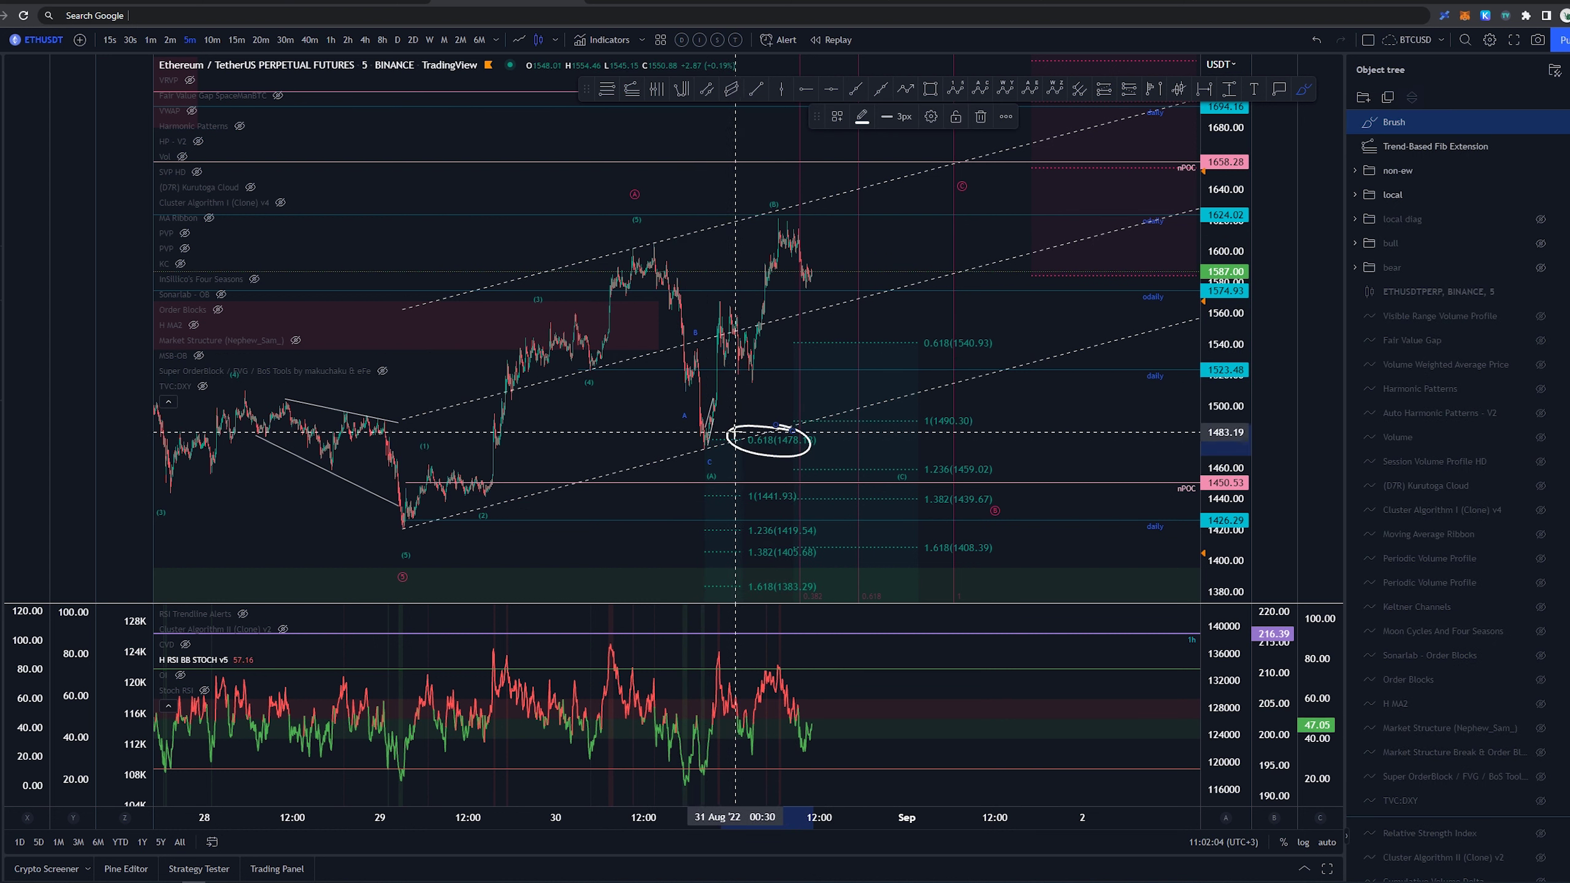
key(ctrl+z)
key(ctrl+z)
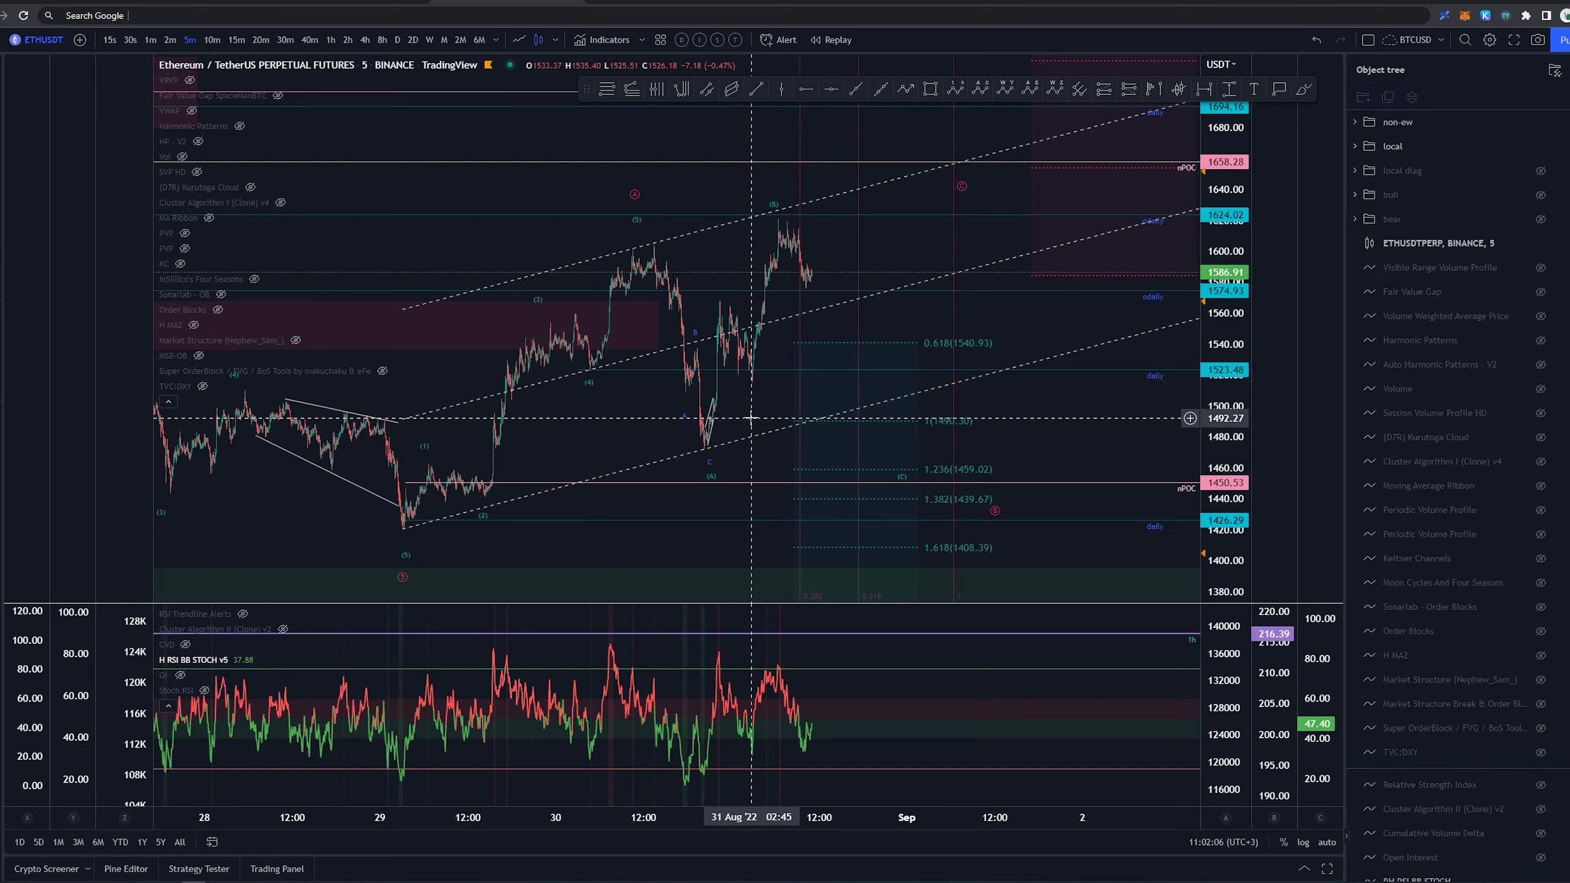
- Trace the inner swings of the 30 August decline with Brush strokes, undoing each one
scroll(752, 276, up, 2)
drag(702, 239, 728, 256)
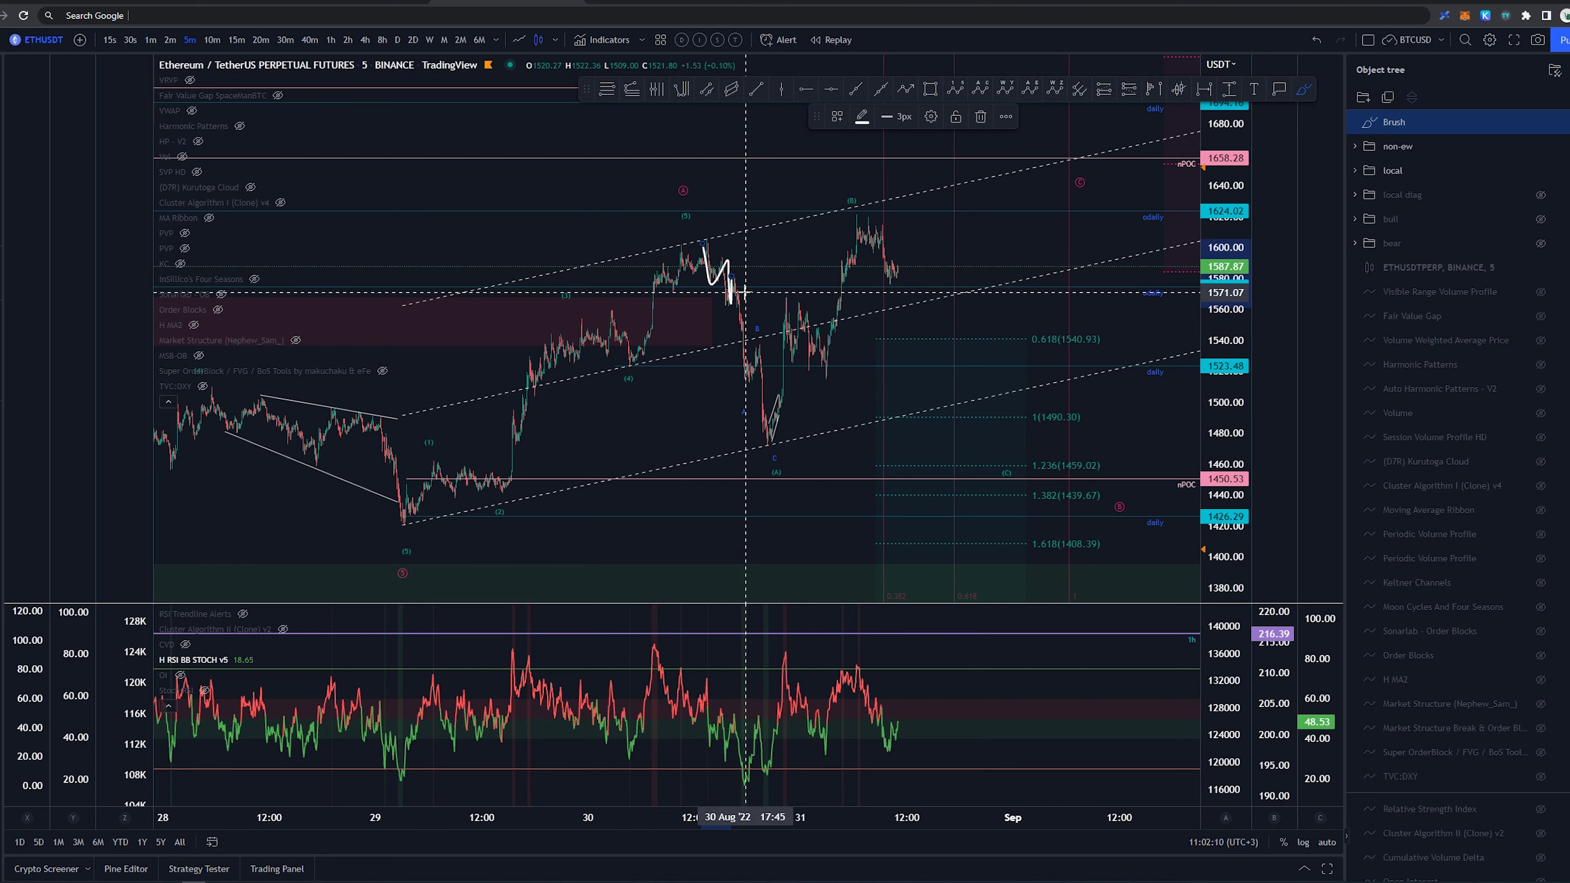
key(ctrl+z)
drag(742, 285, 745, 379)
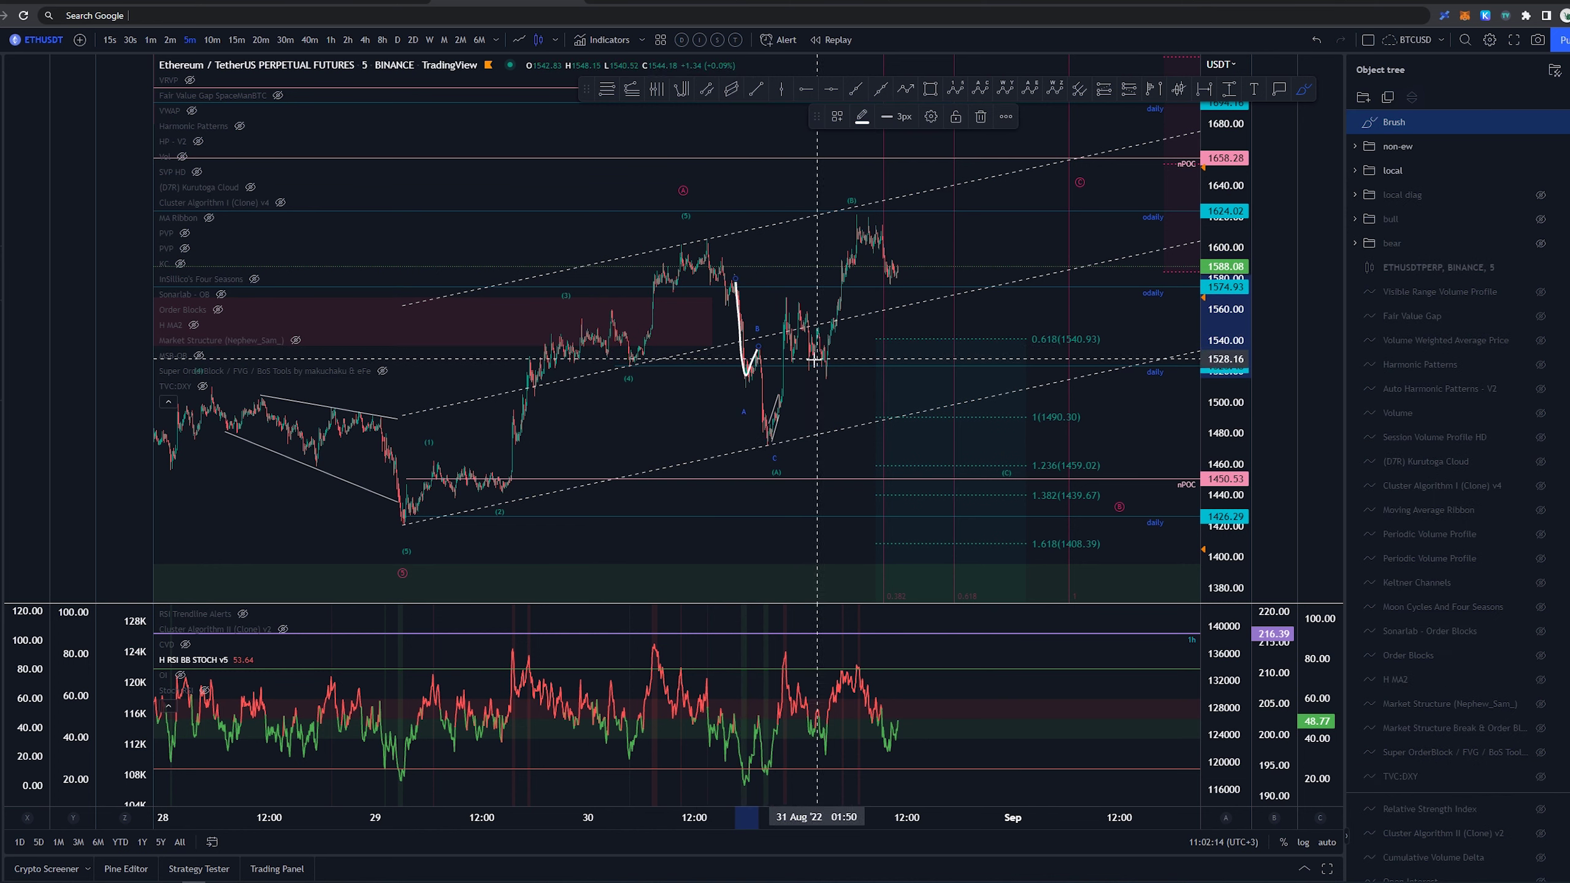
key(ctrl+z)
scroll(852, 414, up, 5)
drag(699, 348, 717, 437)
key(ctrl+z)
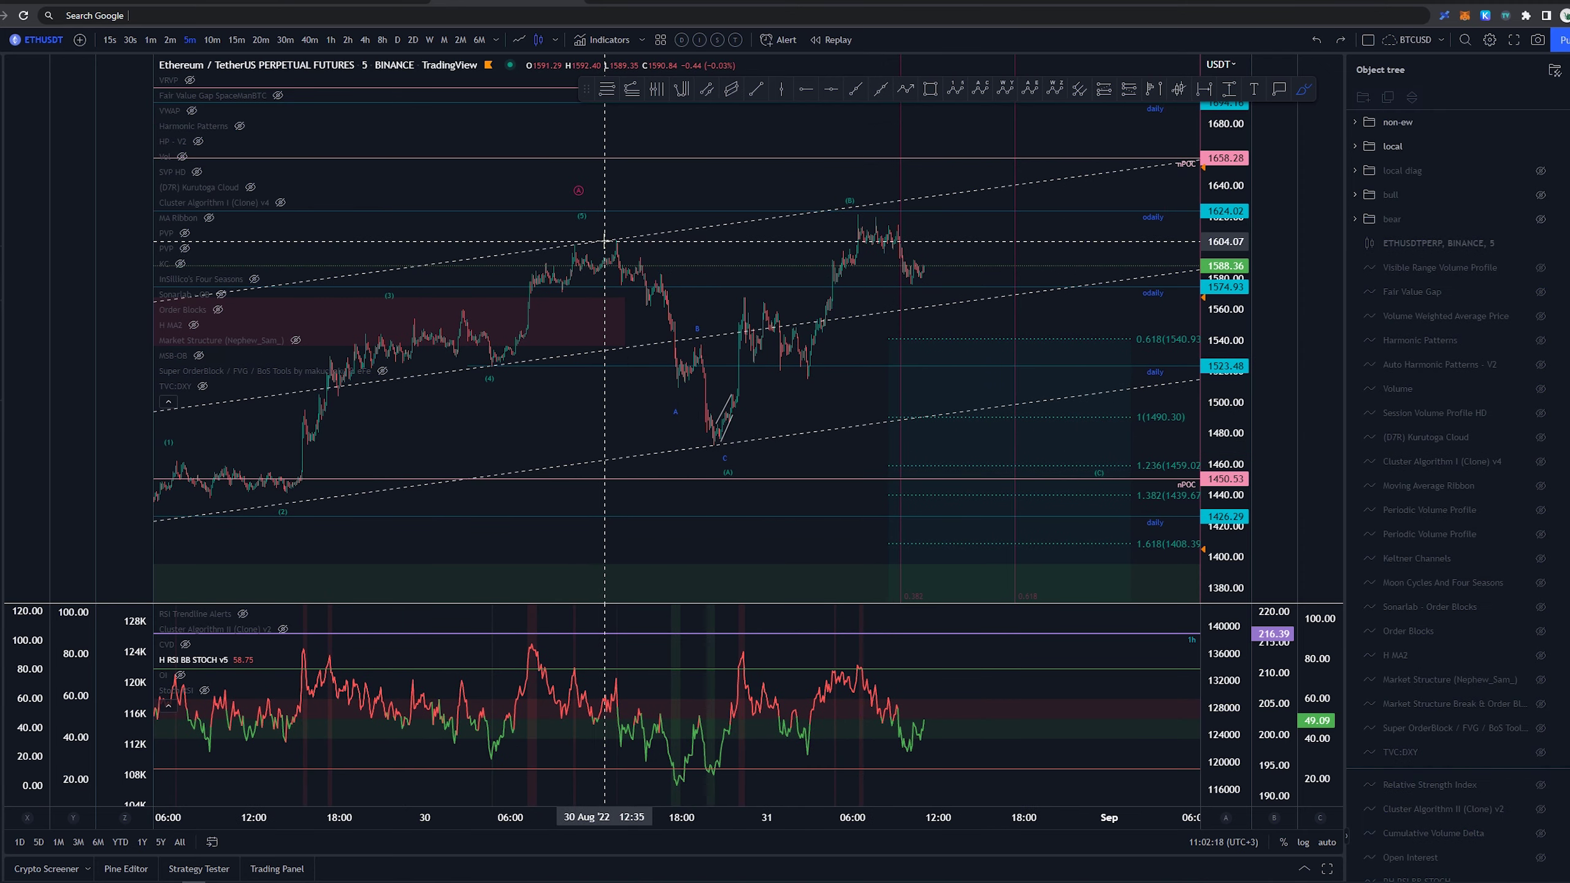
- Draw a level Brush line from the 30 August high towards (B), and sketch the decline and a circle around (B), undoing the latter two
drag(608, 241, 846, 242)
drag(612, 239, 718, 438)
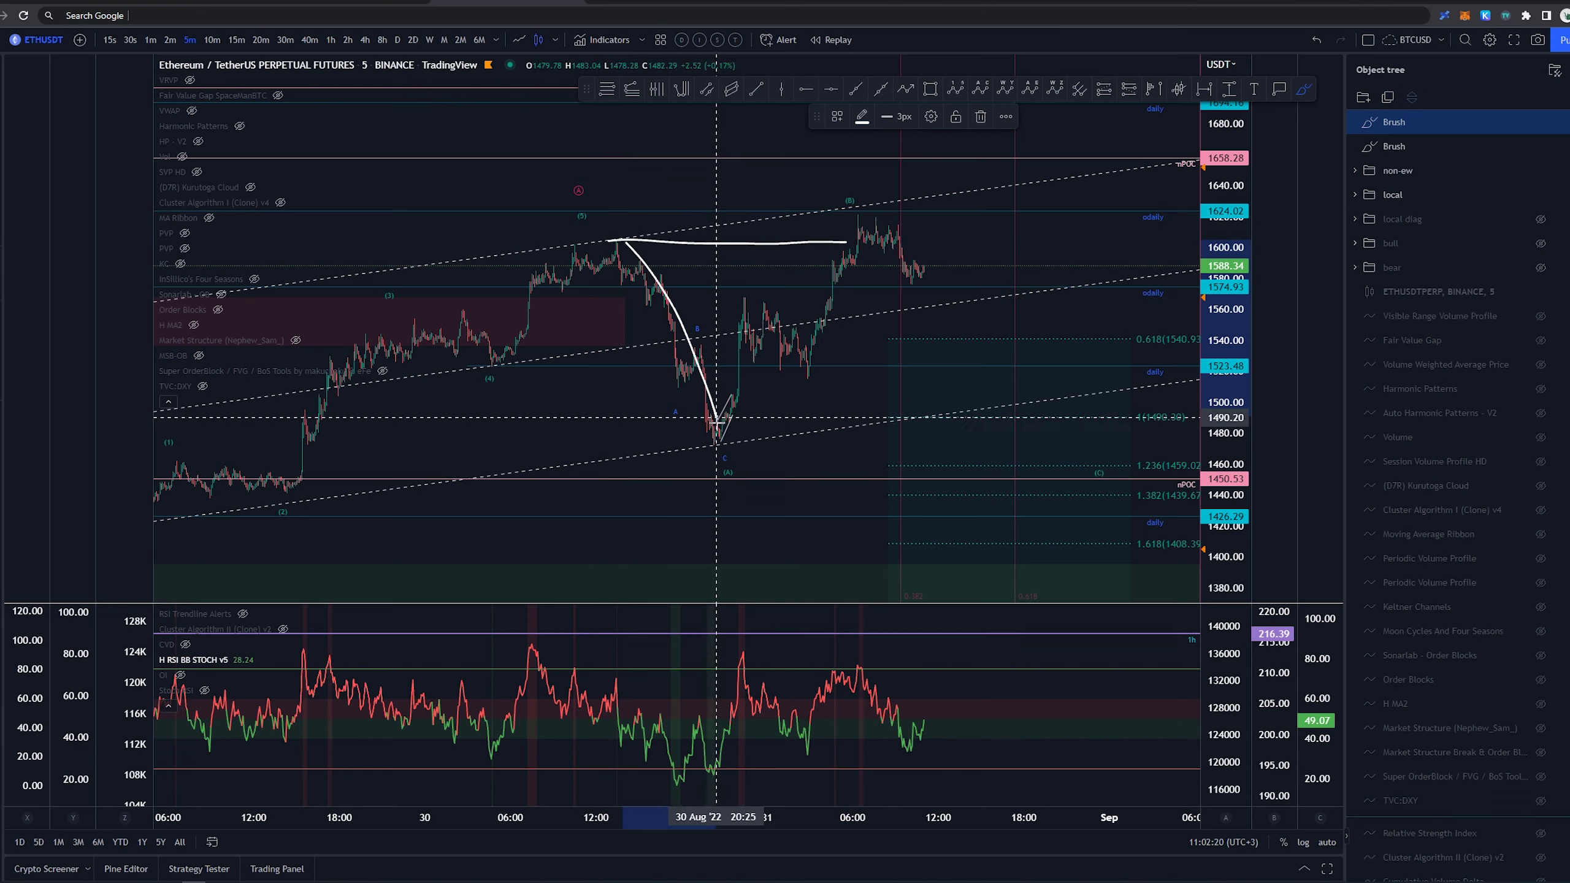
key(ctrl+z)
drag(865, 217, 860, 207)
key(ctrl+z)
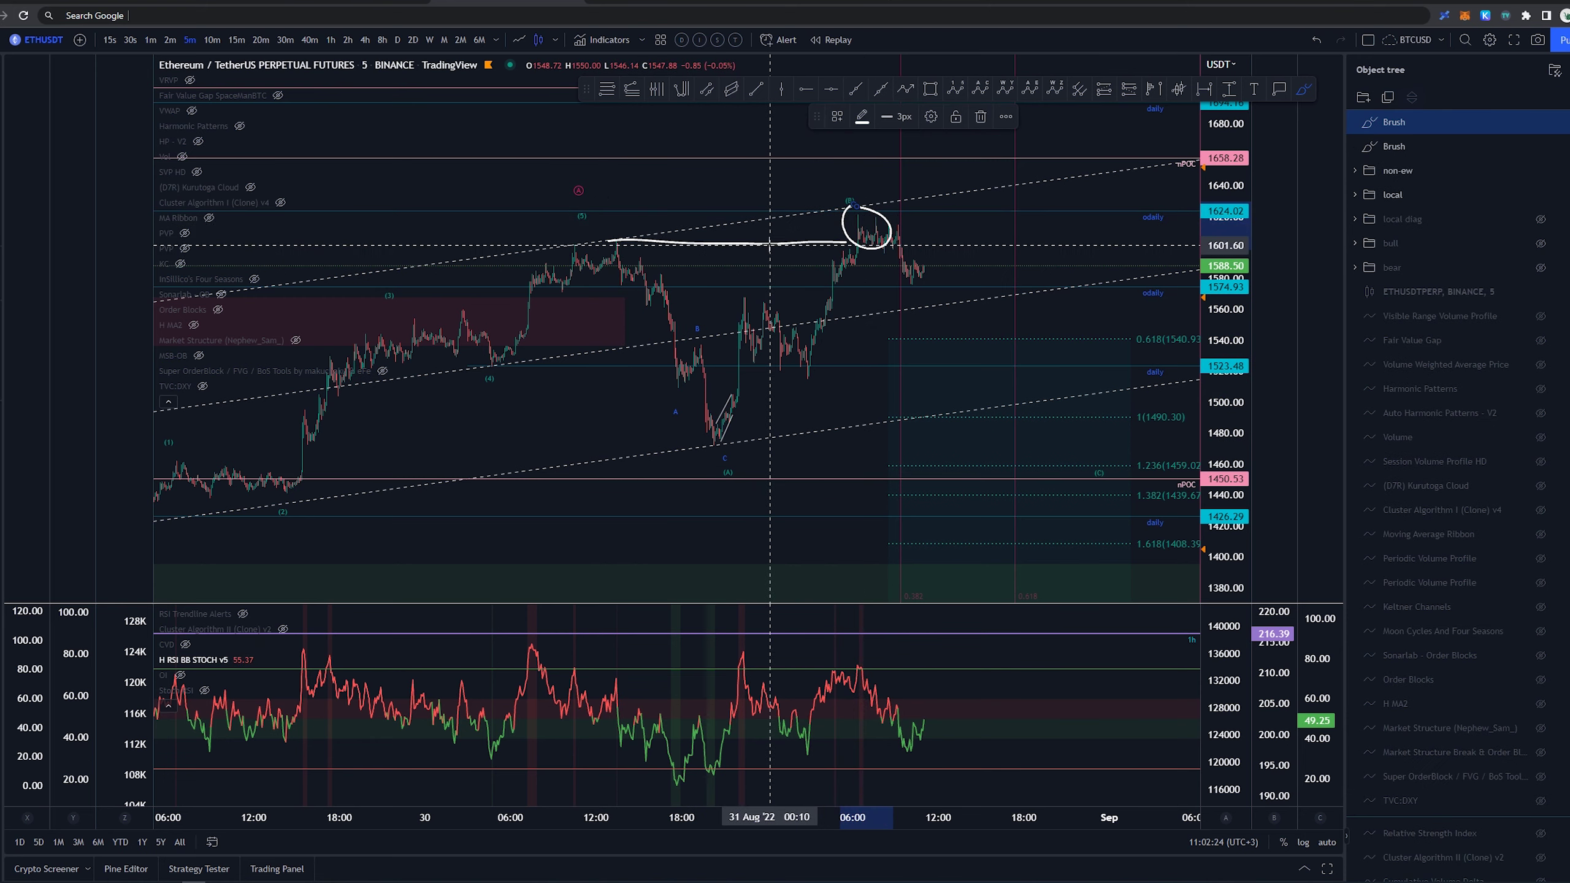
key(ctrl+z)
- Circle the 30 August high, trace the fall to (A), and circle the preceding (5) top area with the Brush, undoing each stroke
drag(599, 242, 611, 249)
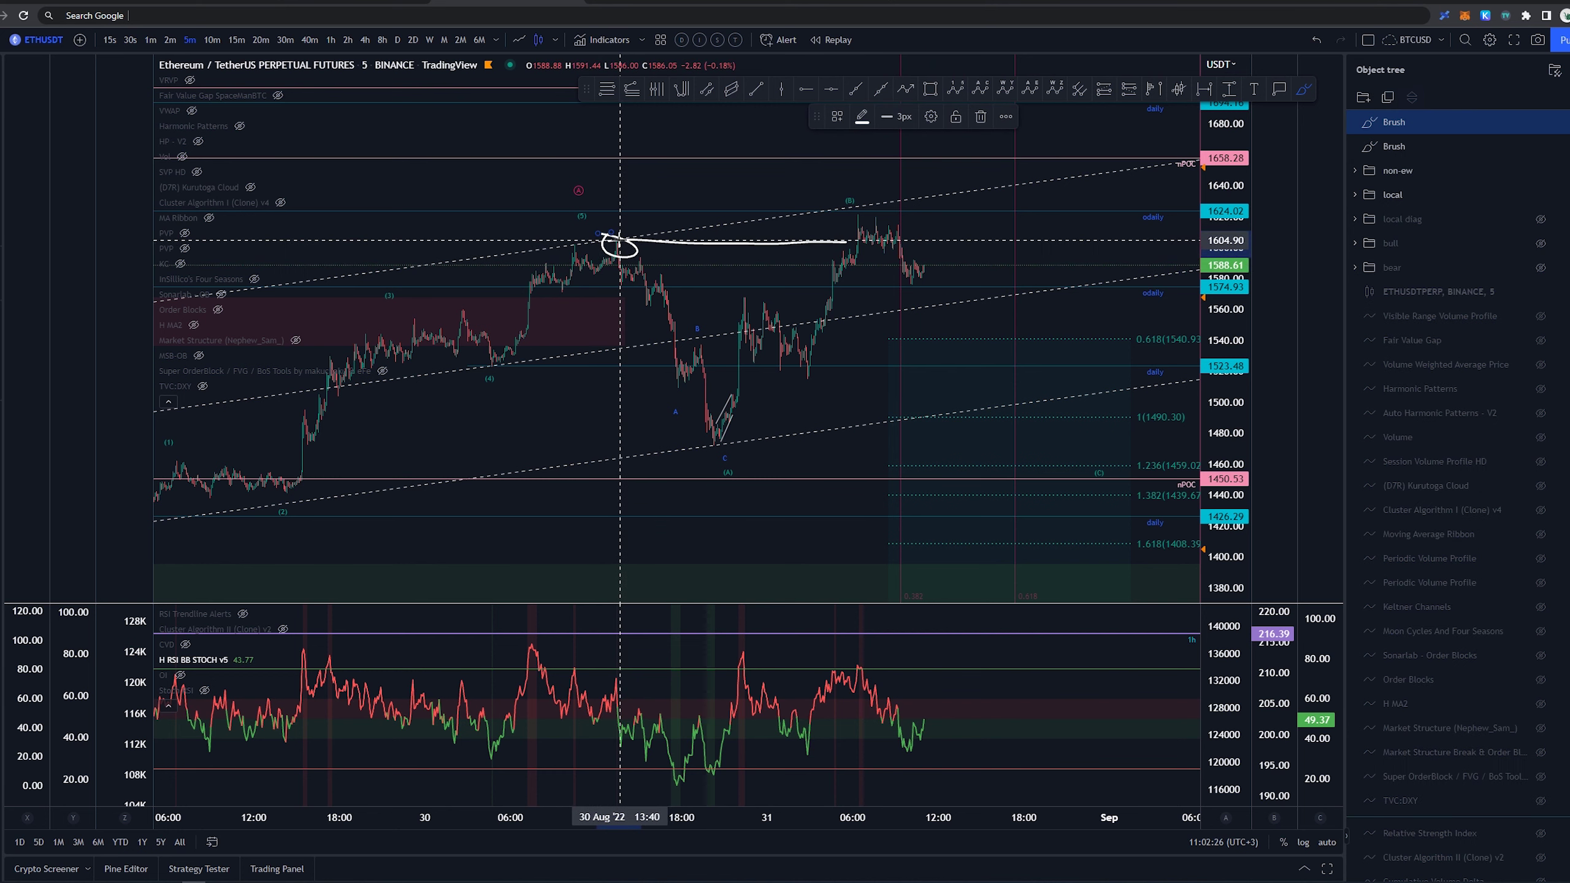
key(ctrl+z)
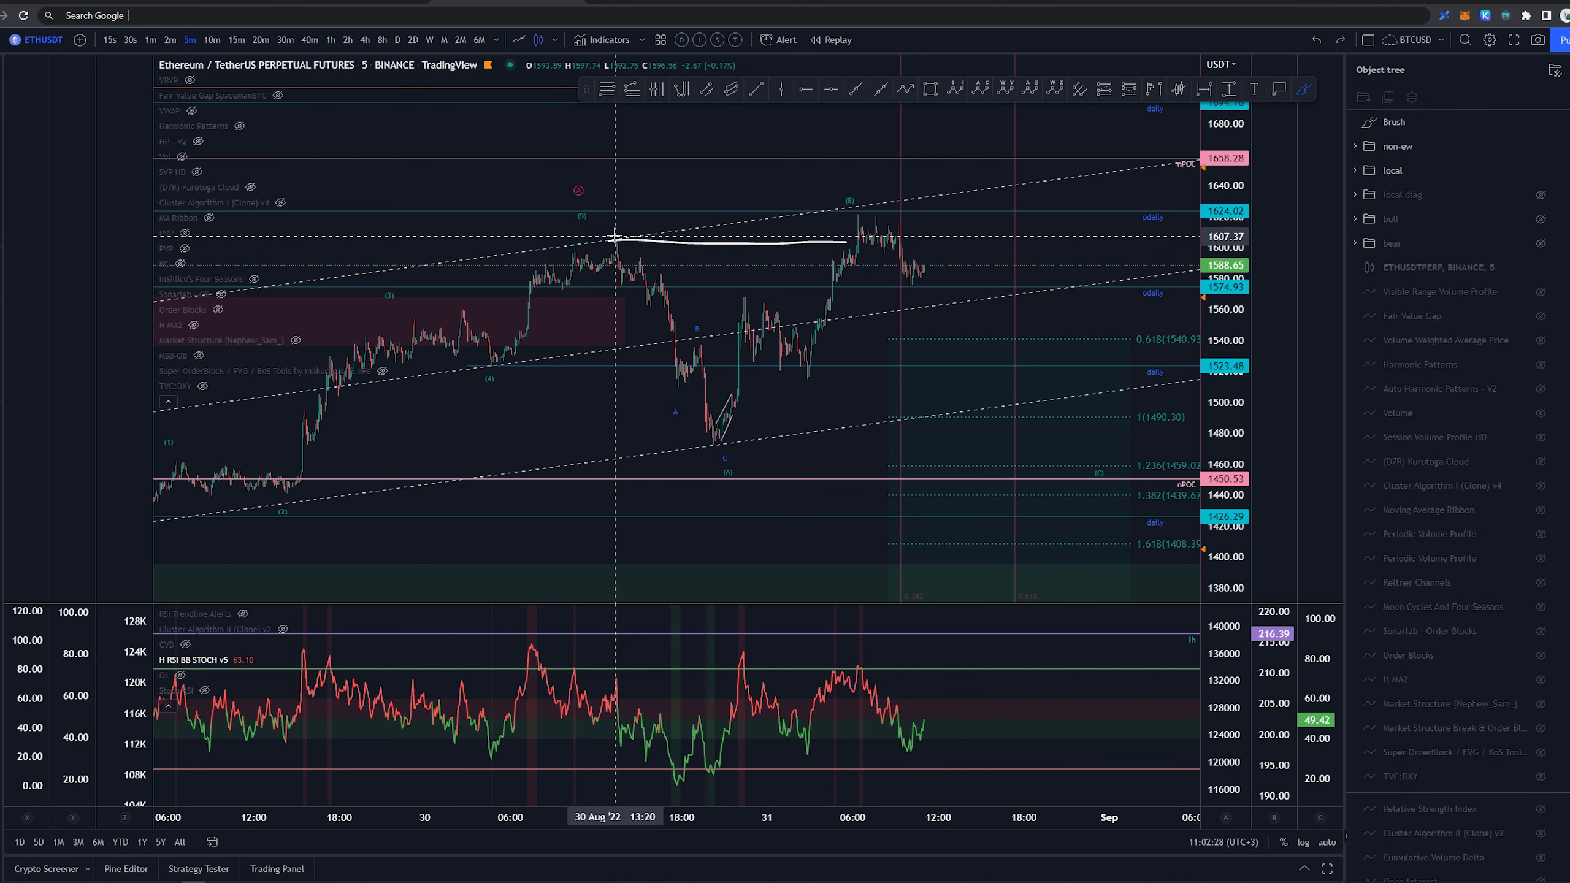
drag(612, 234, 712, 446)
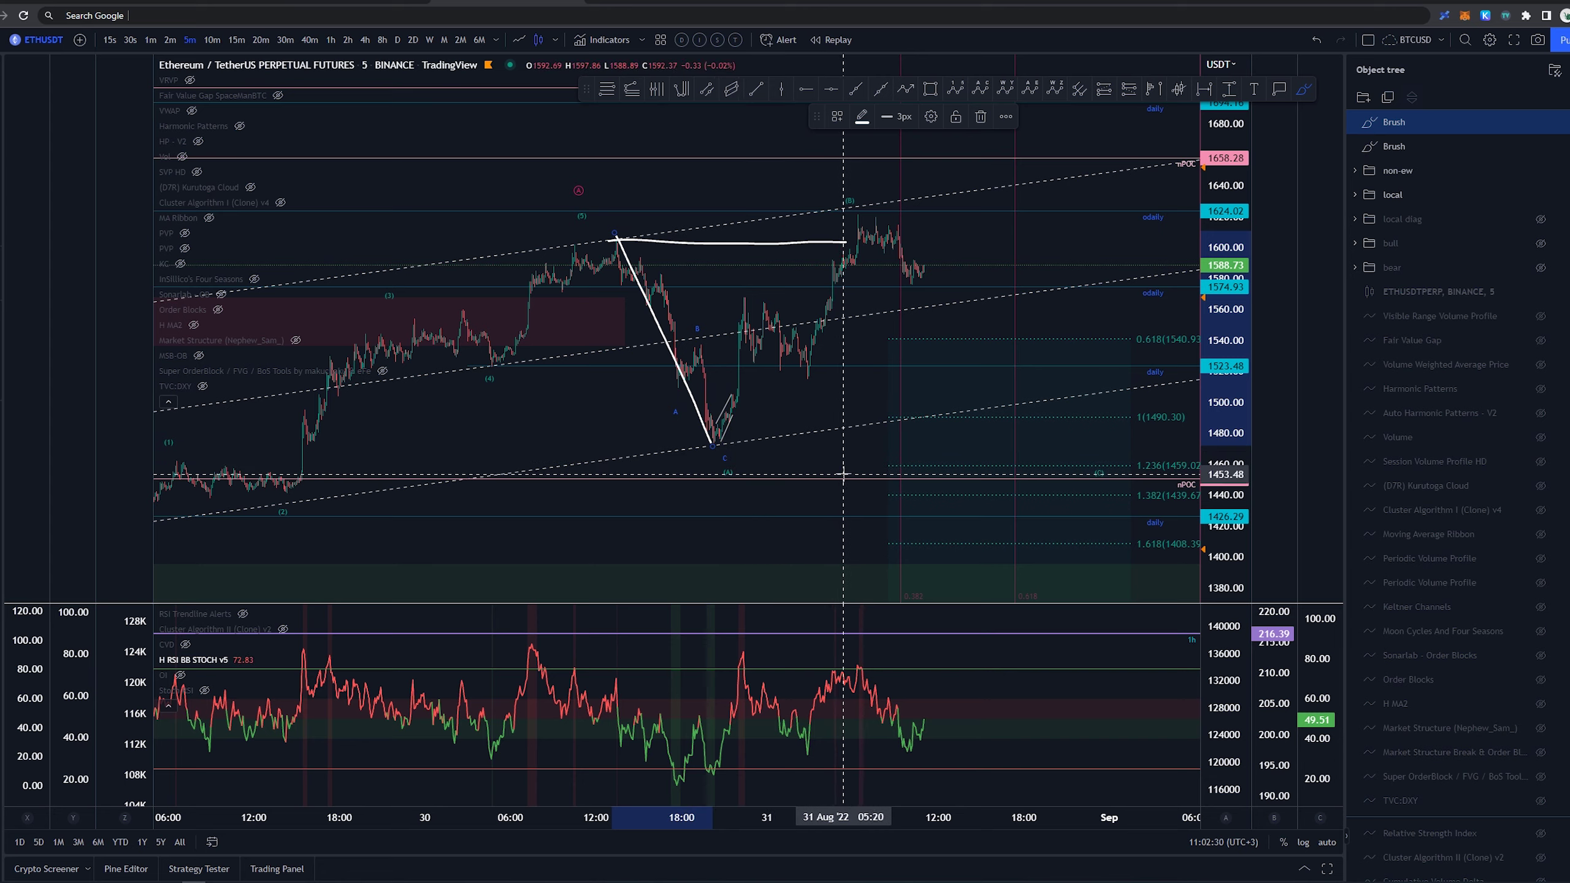
key(ctrl+z)
drag(579, 229, 614, 241)
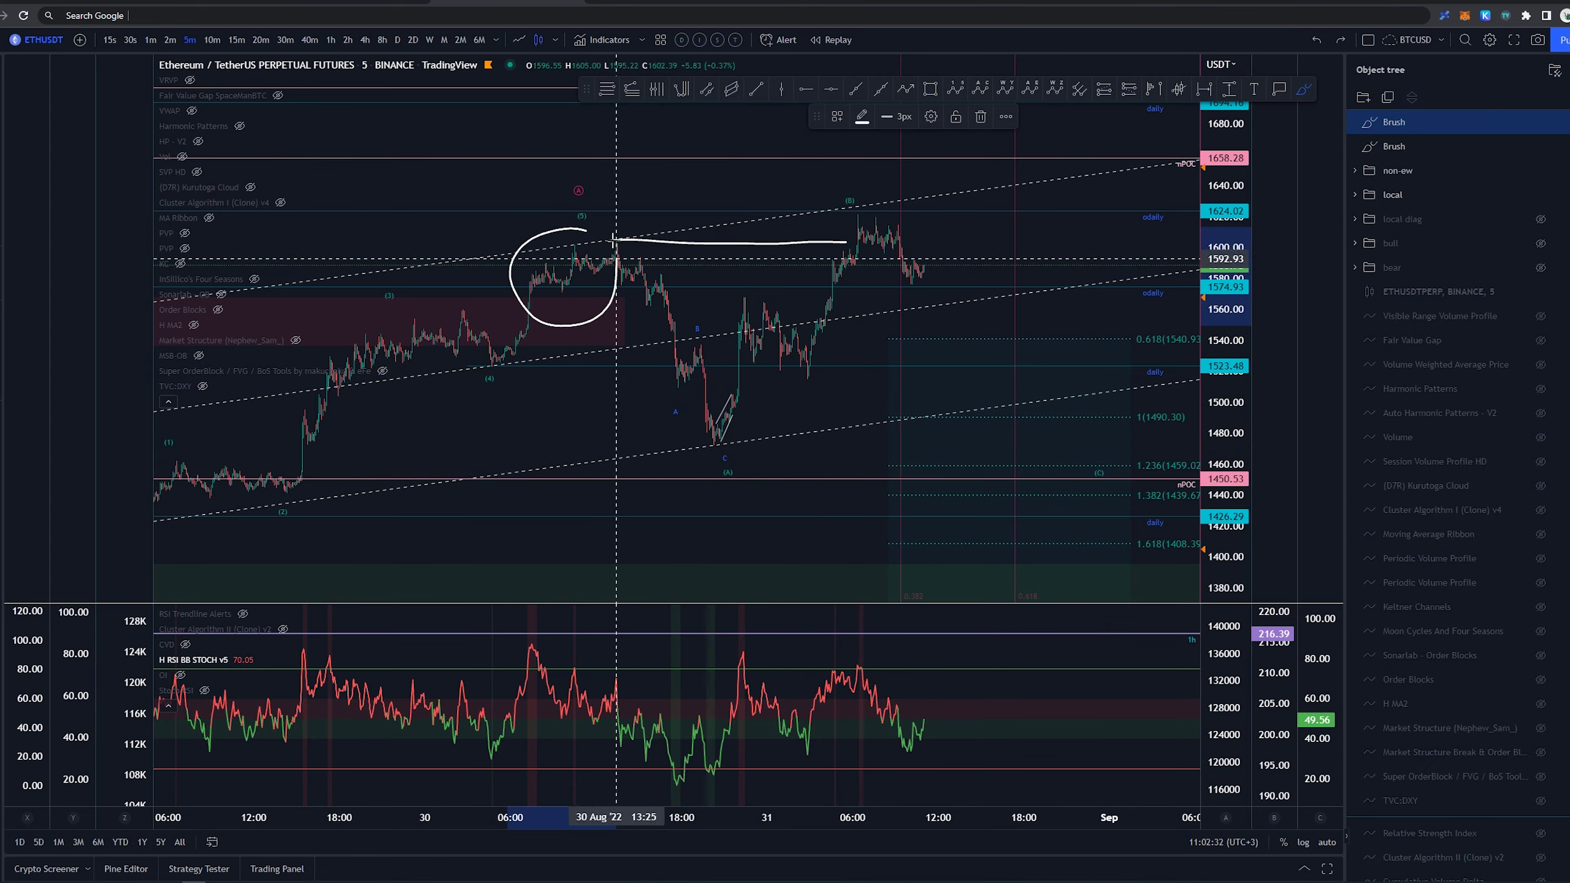
key(ctrl+z)
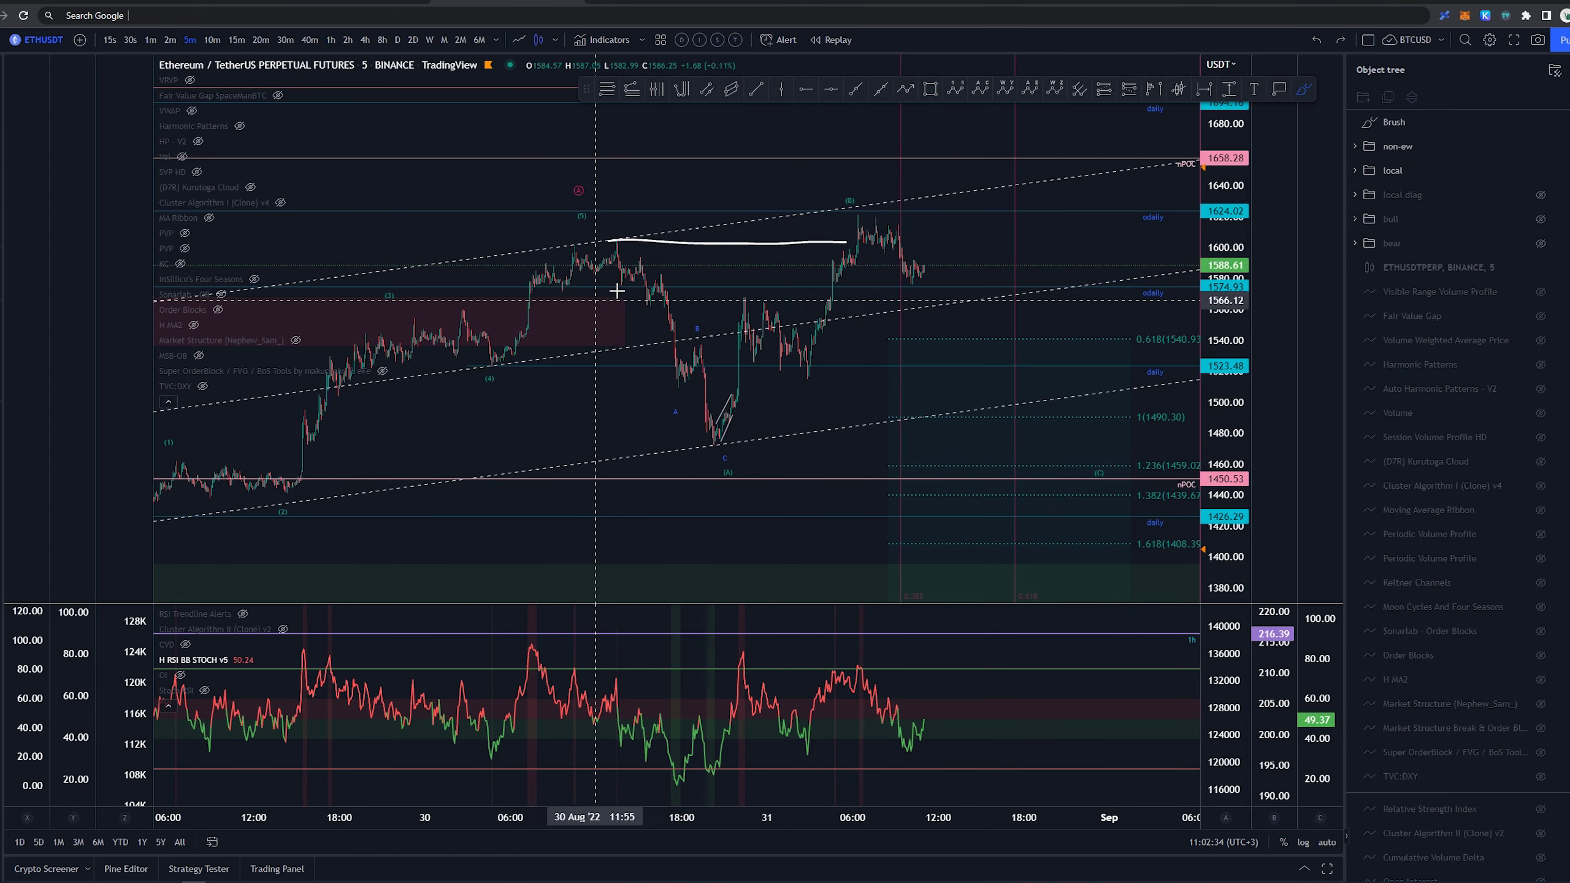
- Retrace the fall from the 30 August high to the (A) low and circle the (B) high with the Brush, undoing both
mouse_move(503, 354)
mouse_down()
mouse_move(605, 243)
mouse_move(714, 435)
mouse_up()
key(ctrl+z)
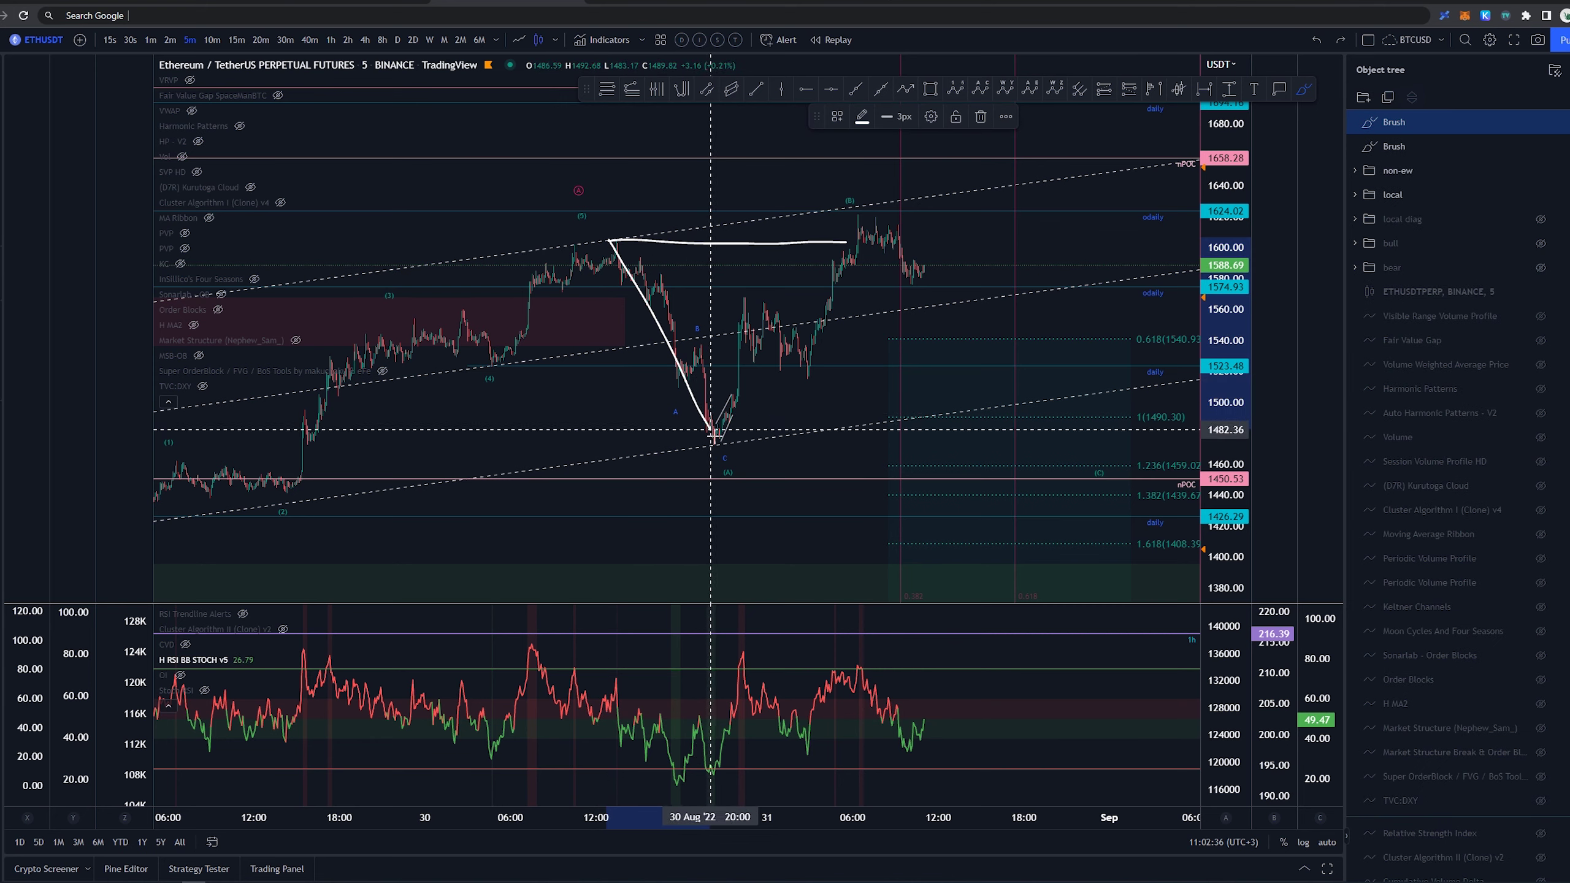
key(ctrl+z)
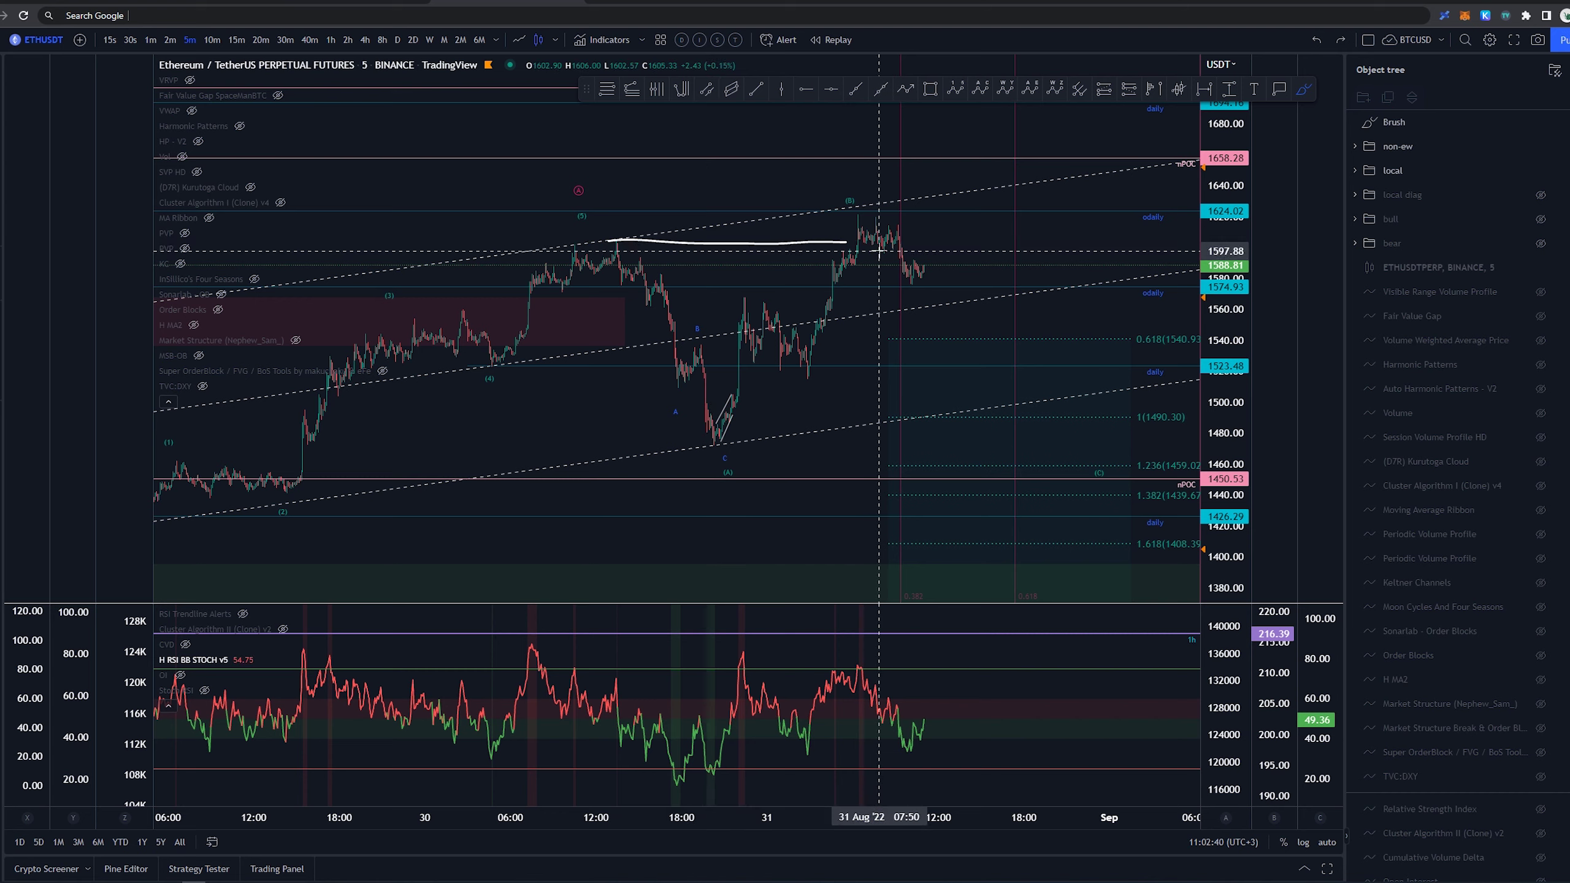
drag(863, 212, 847, 211)
key(ctrl+z)
- Mark the 30 August high with the Brush, and delete that mark and the level Brush line between the two highs
mouse_move(612, 232)
mouse_down()
mouse_move(598, 246)
mouse_move(608, 223)
mouse_up()
key(Delete)
click(755, 246)
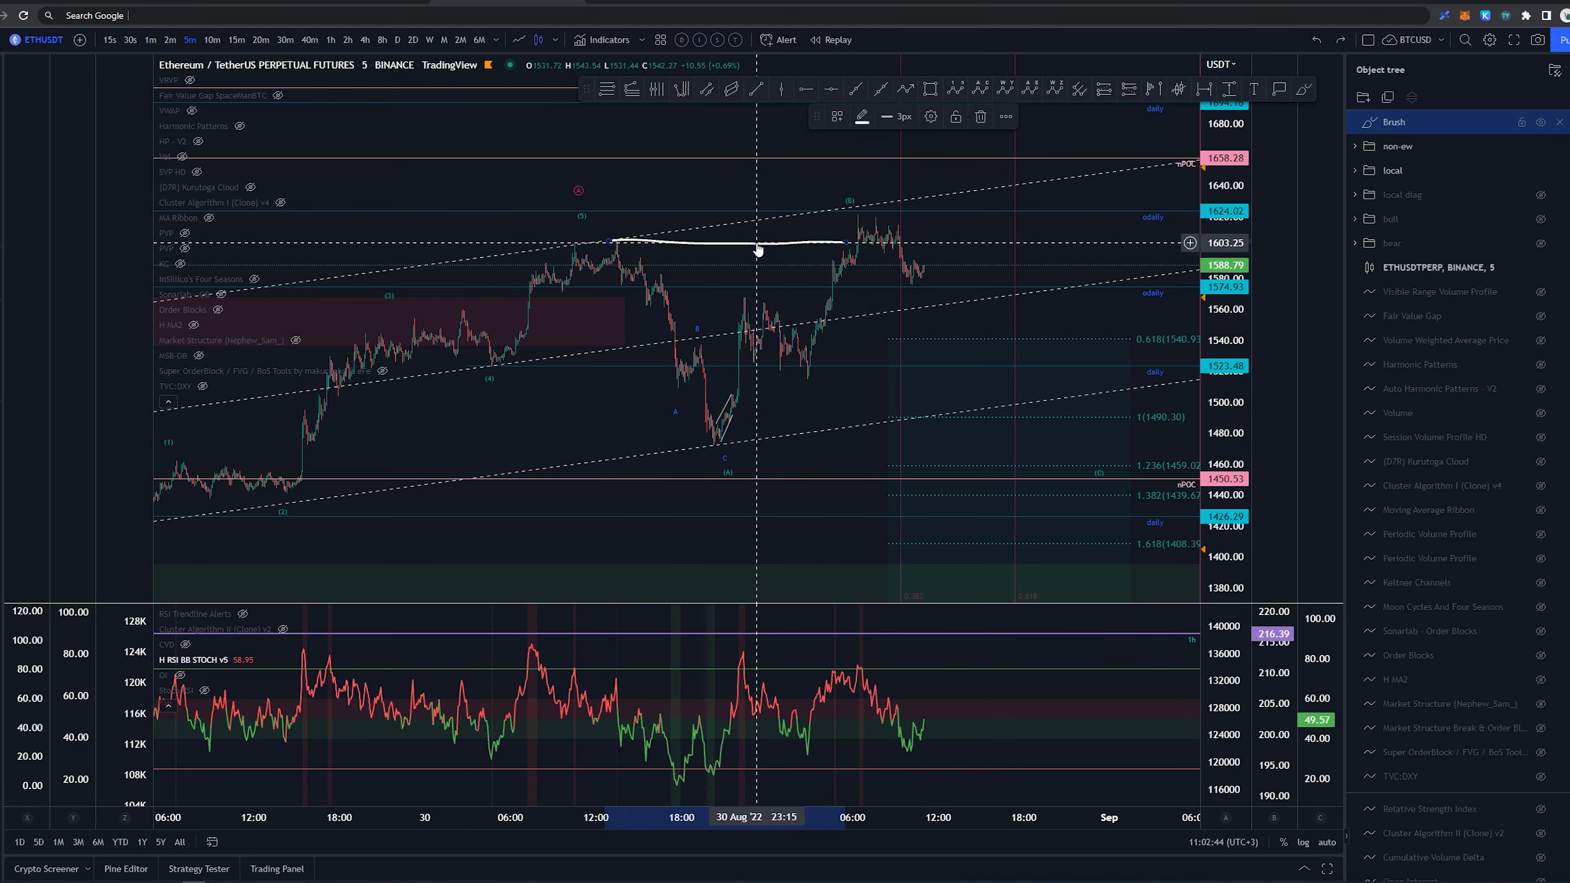
key(Delete)
- Mark the RSI lows under the 30 August decline and the rise from (A) to (B) with the Brush, undoing both
mouse_move(769, 235)
mouse_down()
mouse_move(575, 228)
mouse_move(617, 218)
mouse_move(588, 387)
mouse_move(645, 445)
mouse_up()
scroll(631, 176, down, 2)
key(Delete)
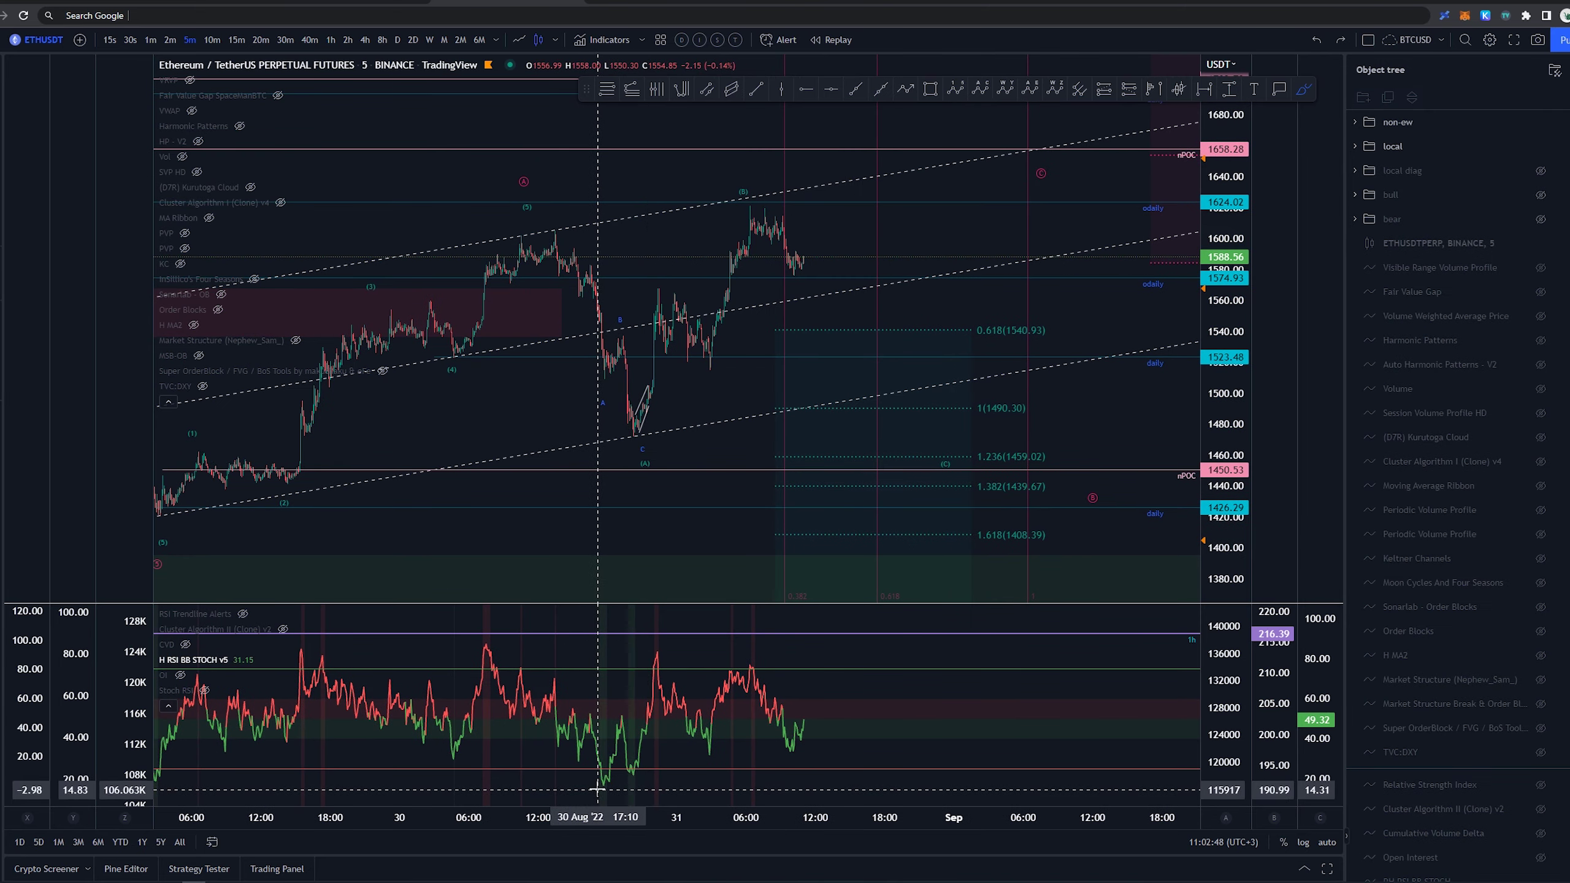
drag(601, 789, 631, 776)
key(ctrl+z)
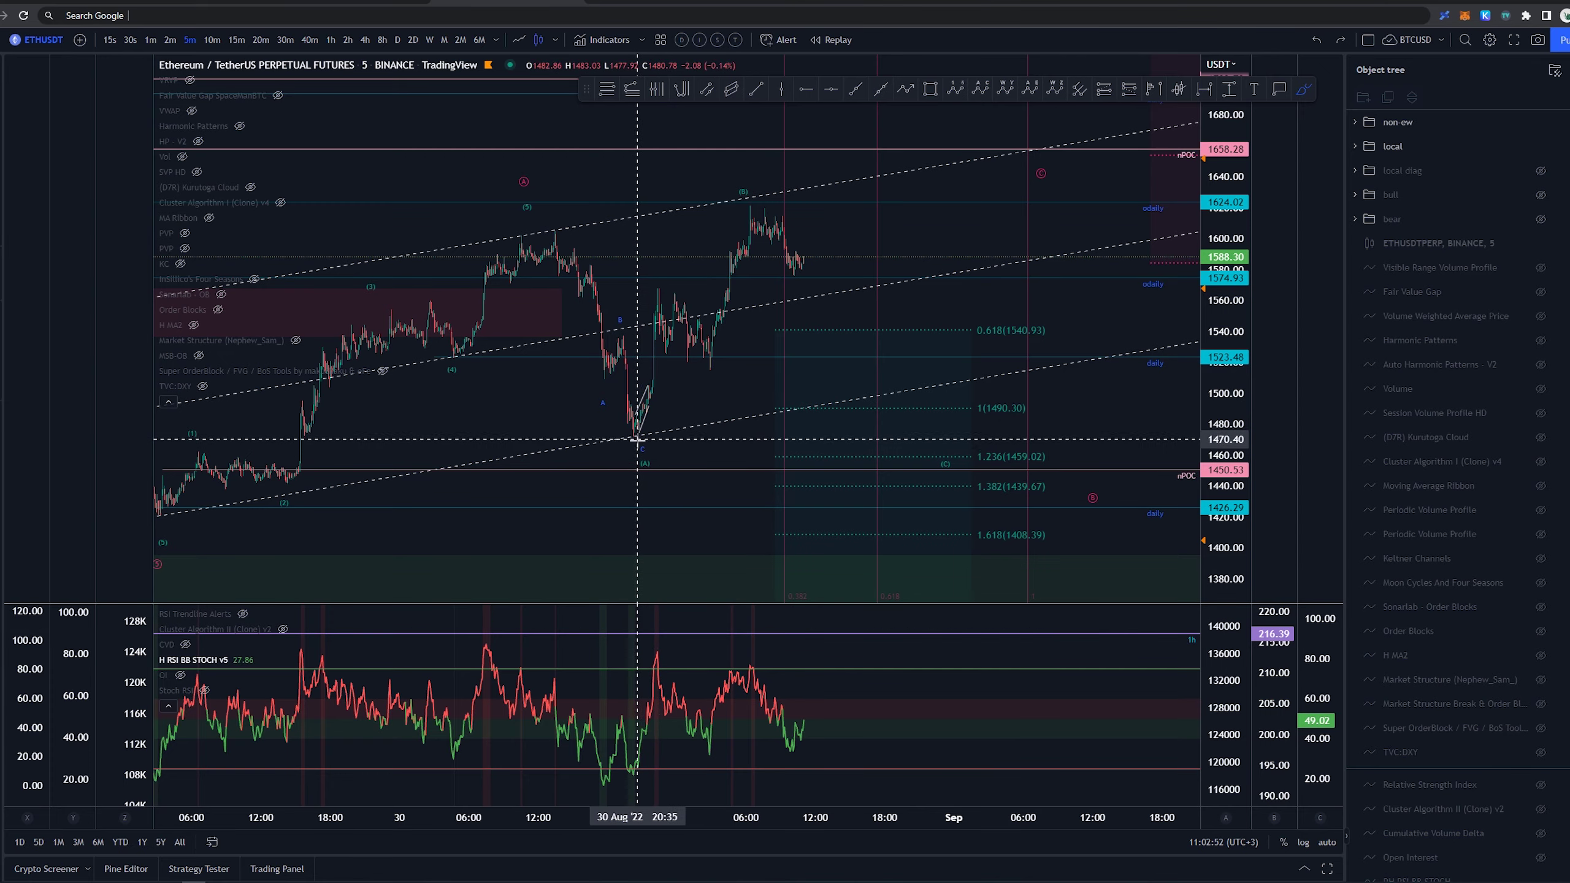
mouse_move(636, 440)
mouse_down()
mouse_move(659, 273)
mouse_move(760, 199)
mouse_up()
key(ctrl+z)
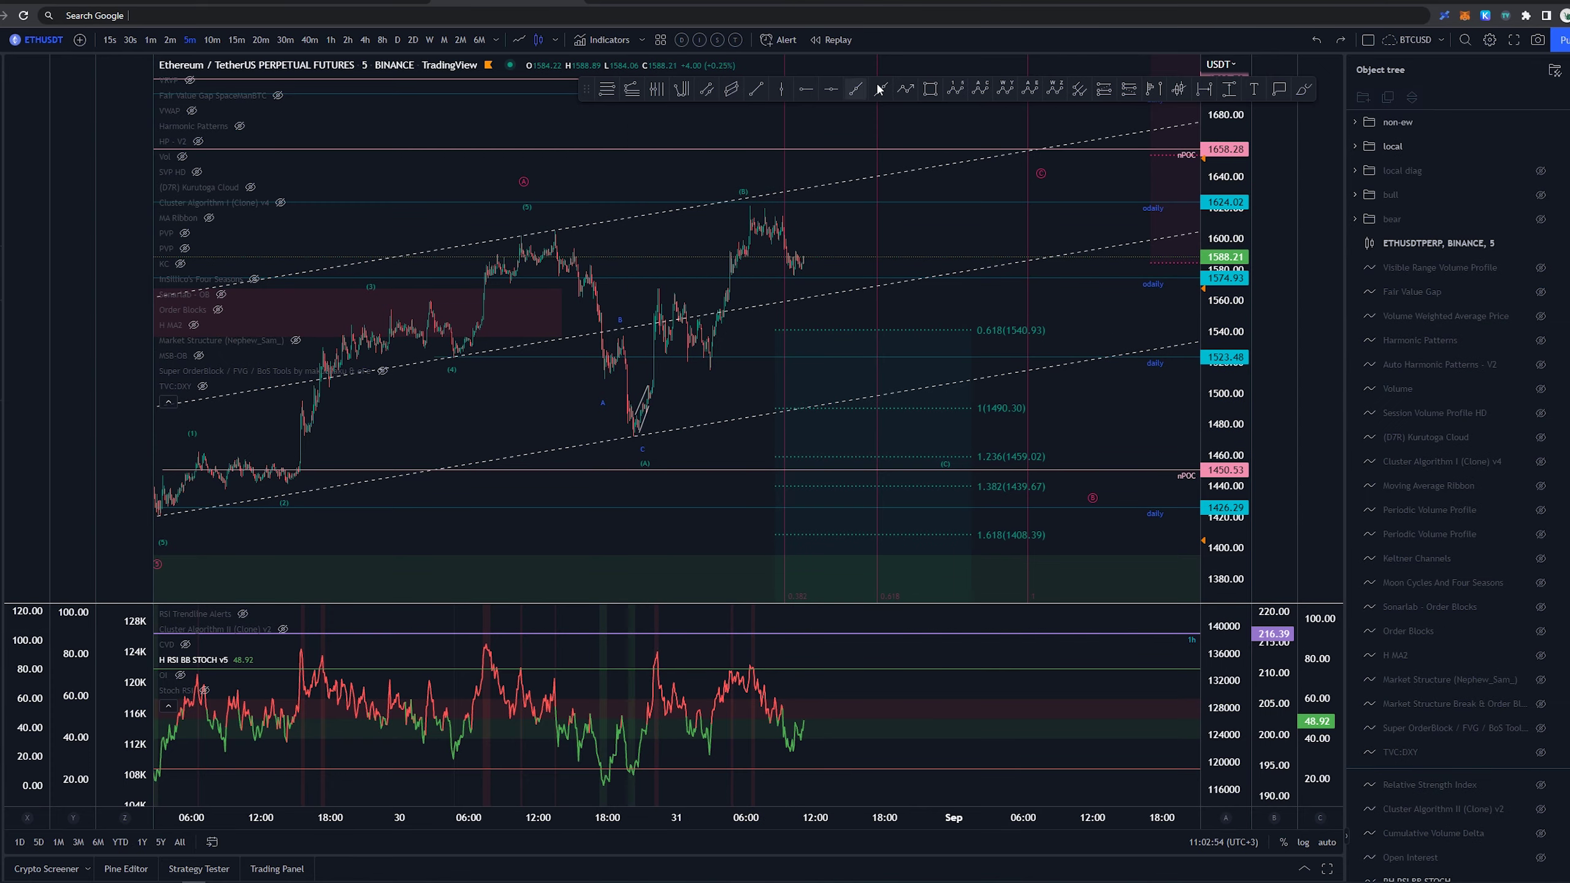
- Label the (A)-to-(B) rise with an Elliott Correction Wave through 1474.94, 1569.83, 1513.31 and 1621.40, using the "15. Miniscule" template
click(641, 431)
click(655, 286)
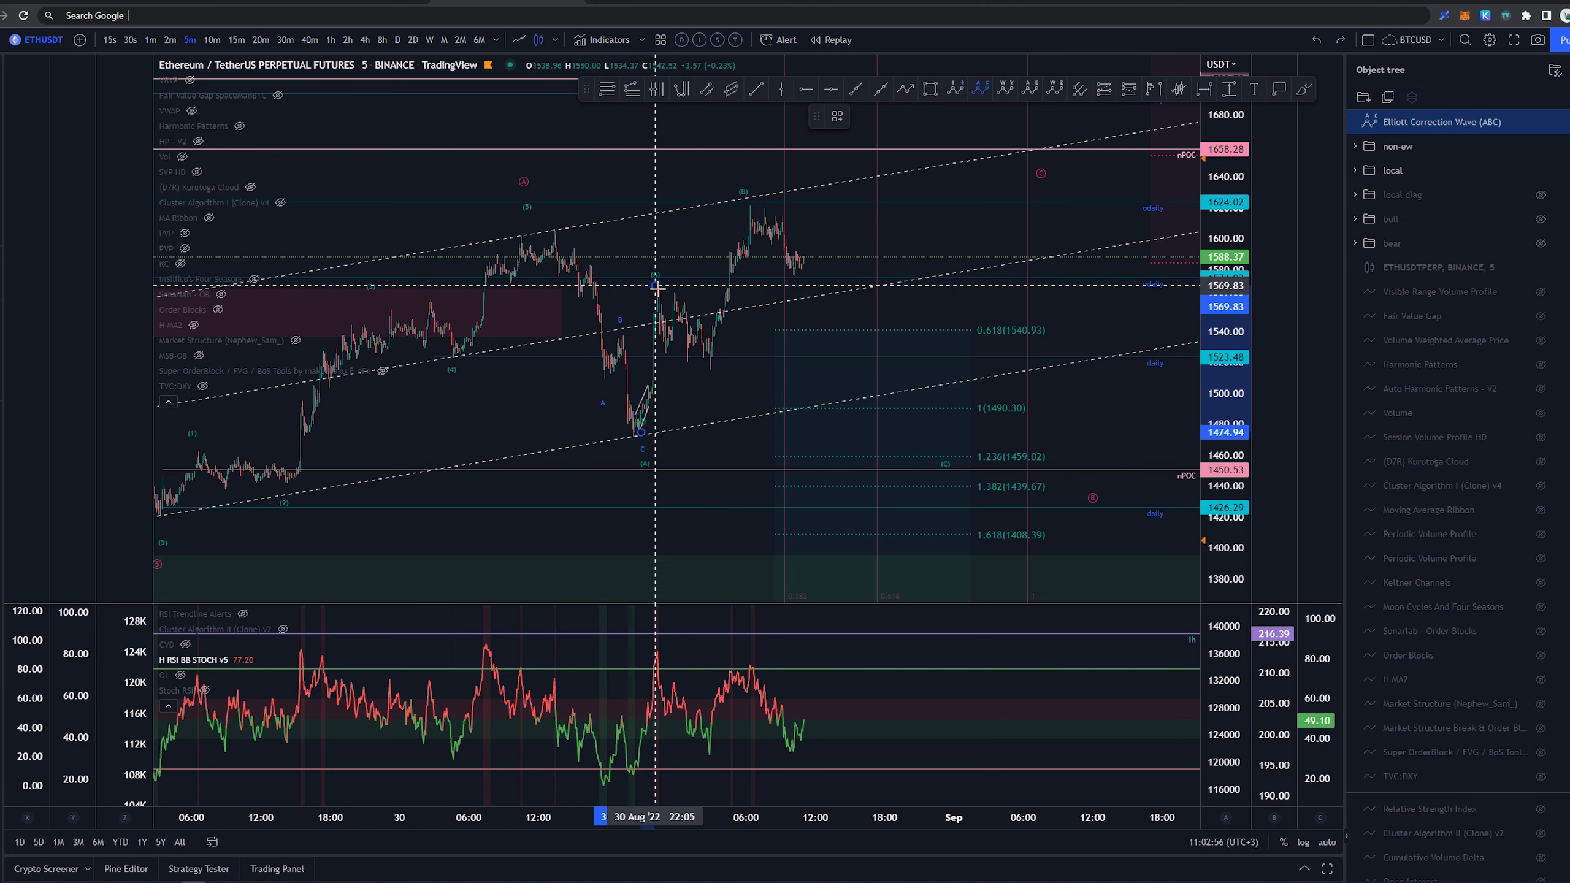
click(711, 373)
click(750, 204)
click(862, 117)
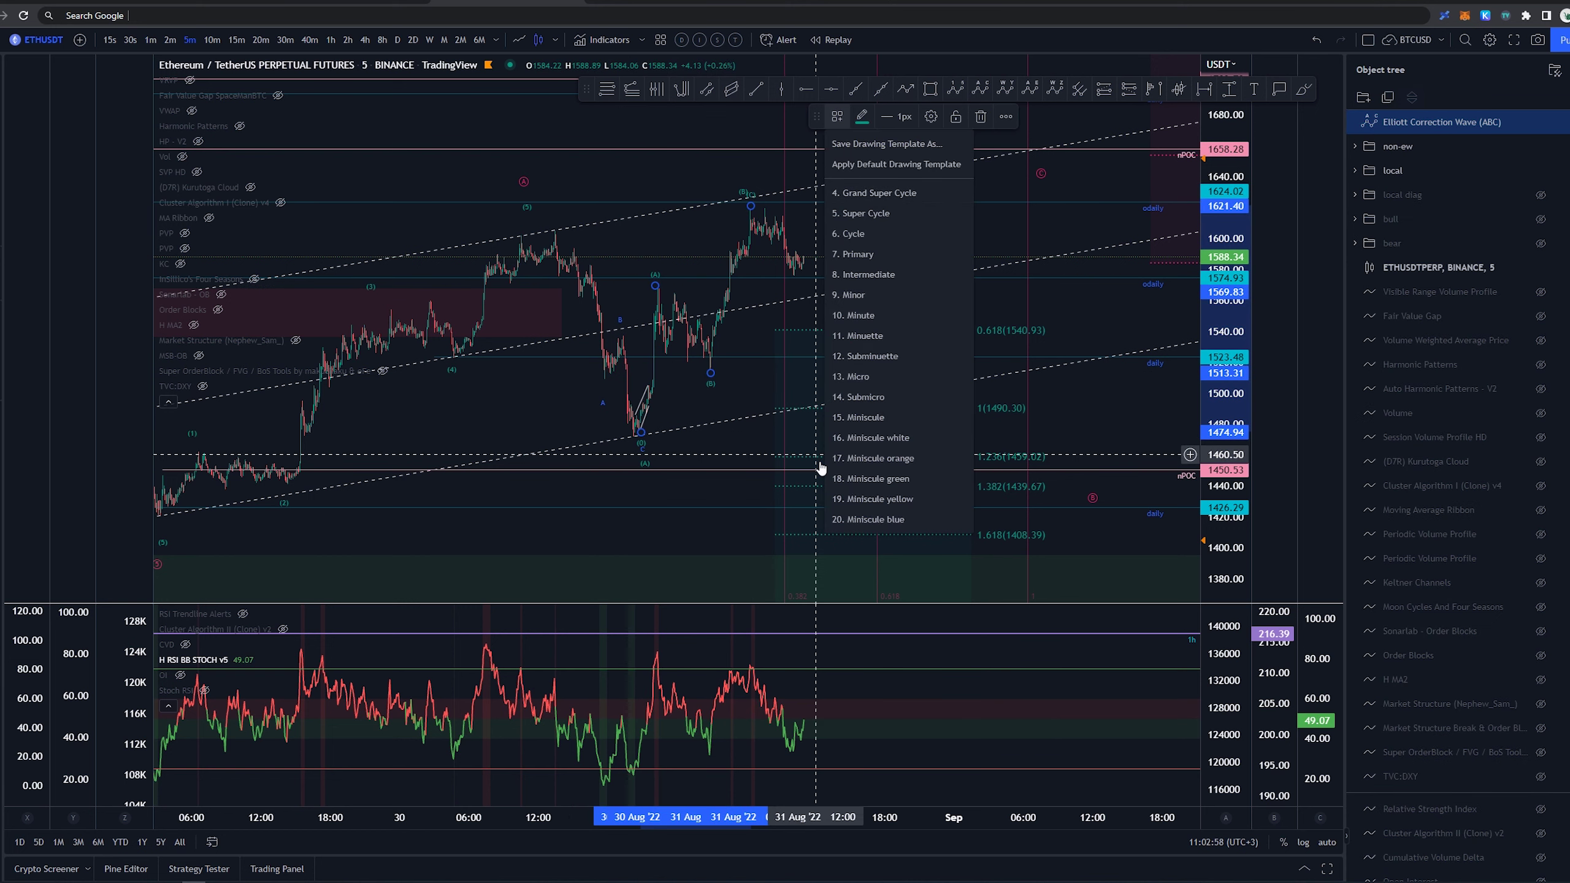
click(871, 419)
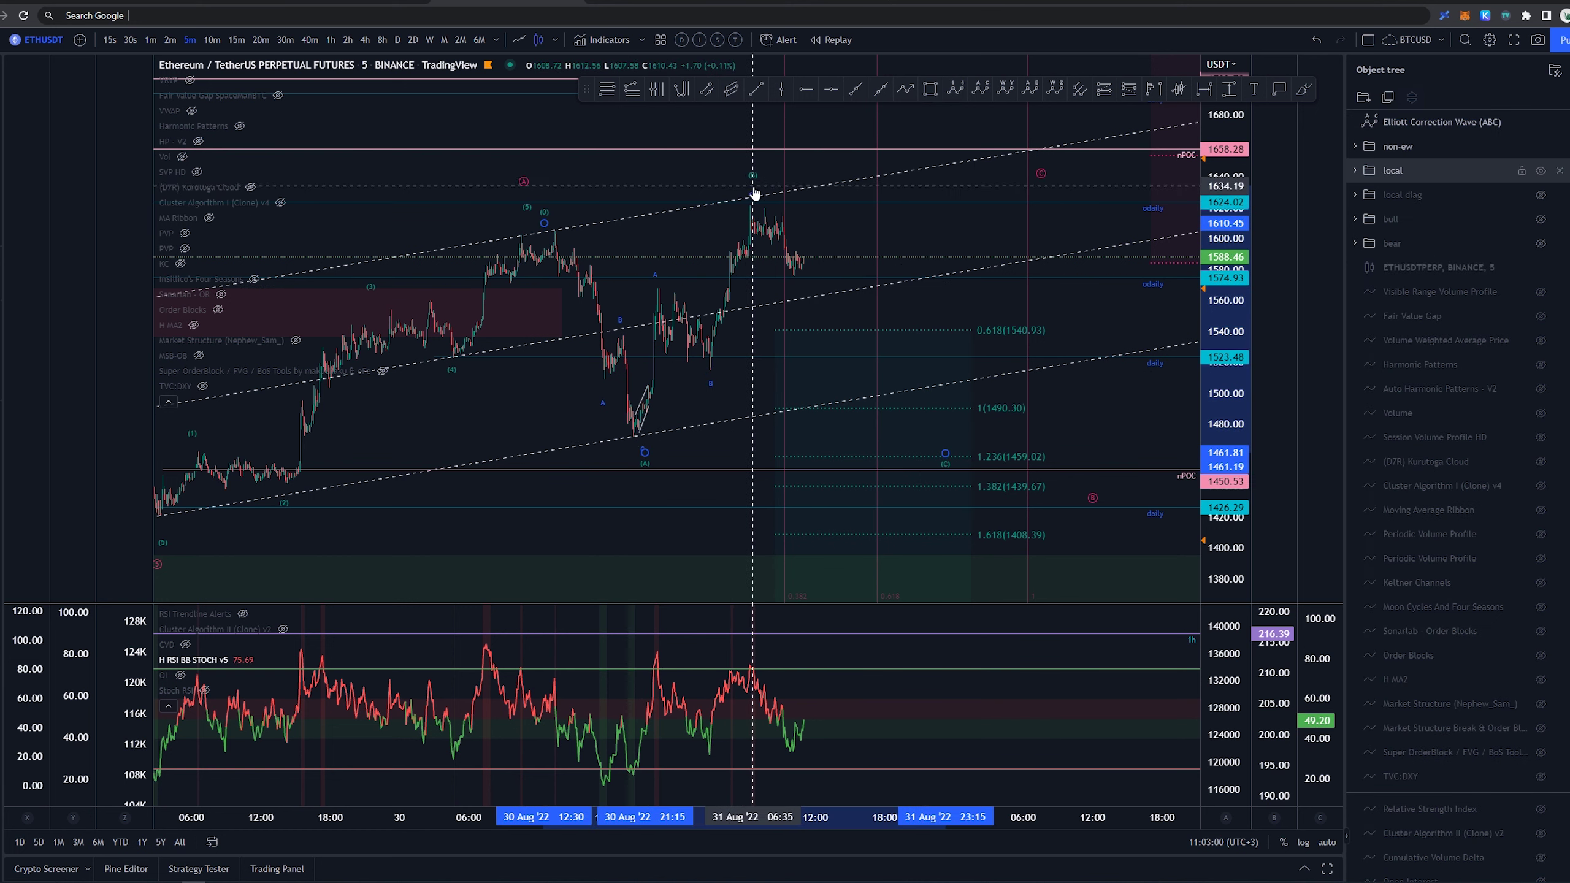
- Connect the RSI peaks beneath waves A and C and the earlier RSI lows with the Brush, undoing both lines
drag(657, 649, 747, 660)
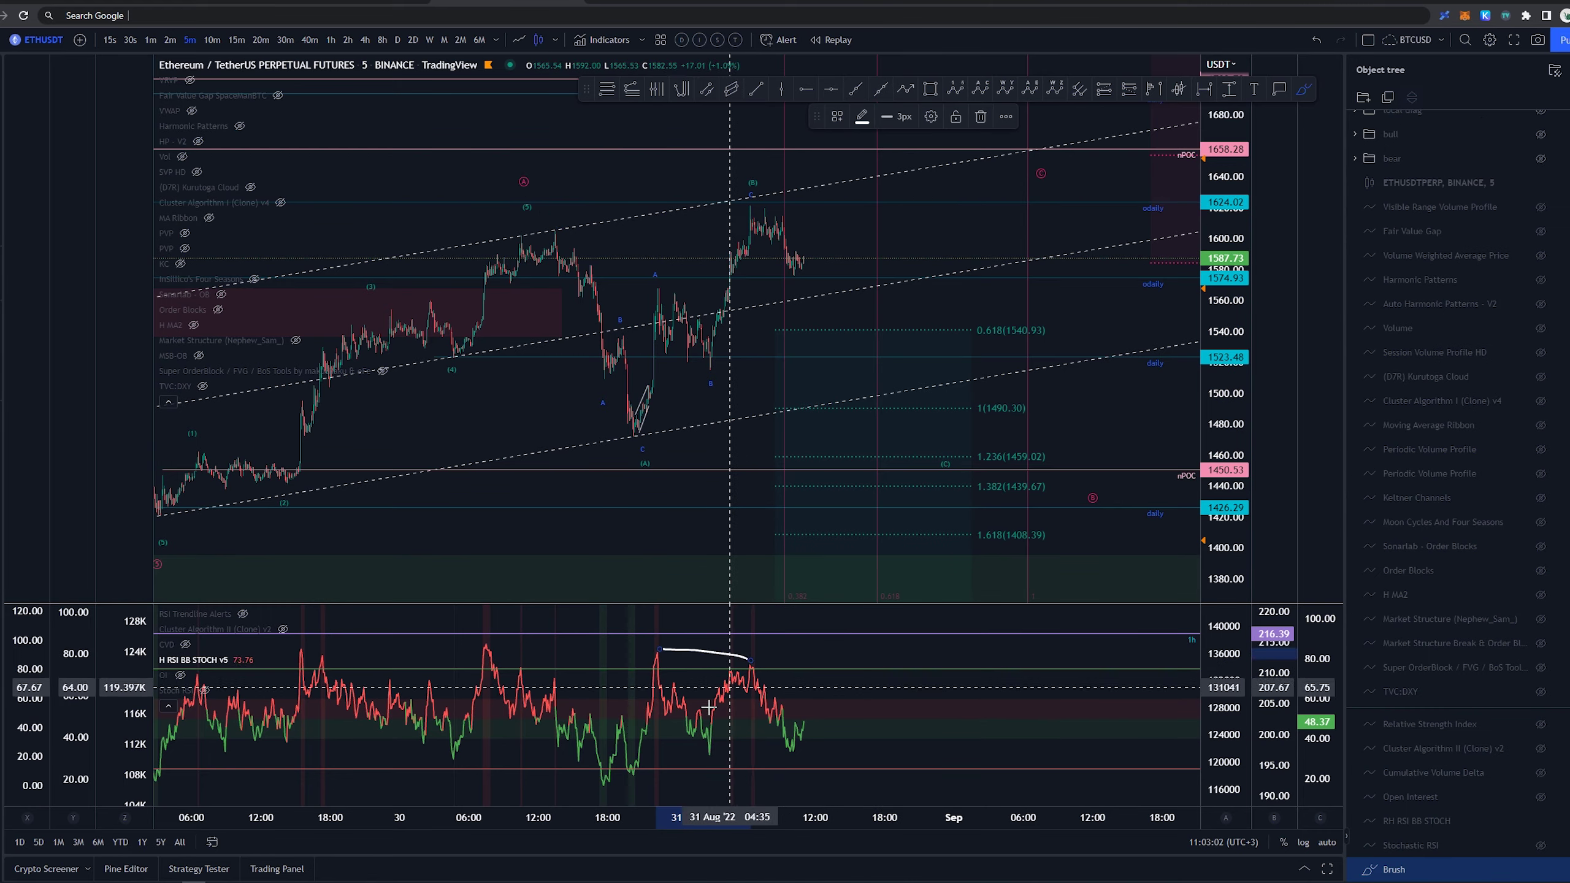
key(ctrl+z)
drag(605, 790, 633, 776)
key(ctrl+z)
- Sketch the expected drop from the (B) high to the (C) target near 1.236 with the Brush and undo it
drag(687, 239, 624, 224)
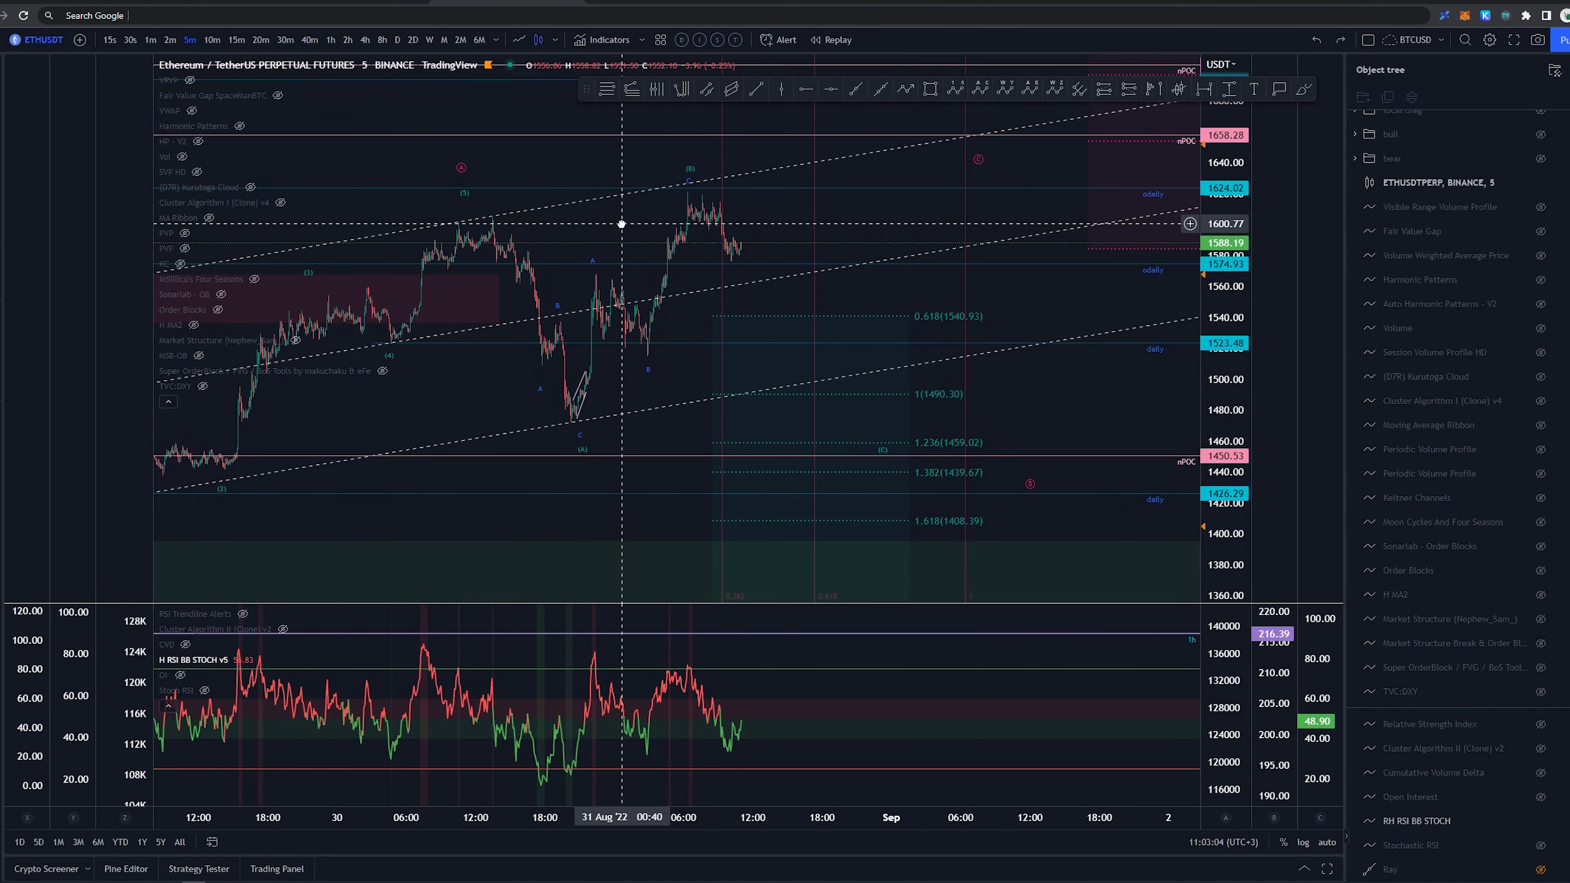
scroll(619, 230, down, 5)
drag(825, 166, 593, 174)
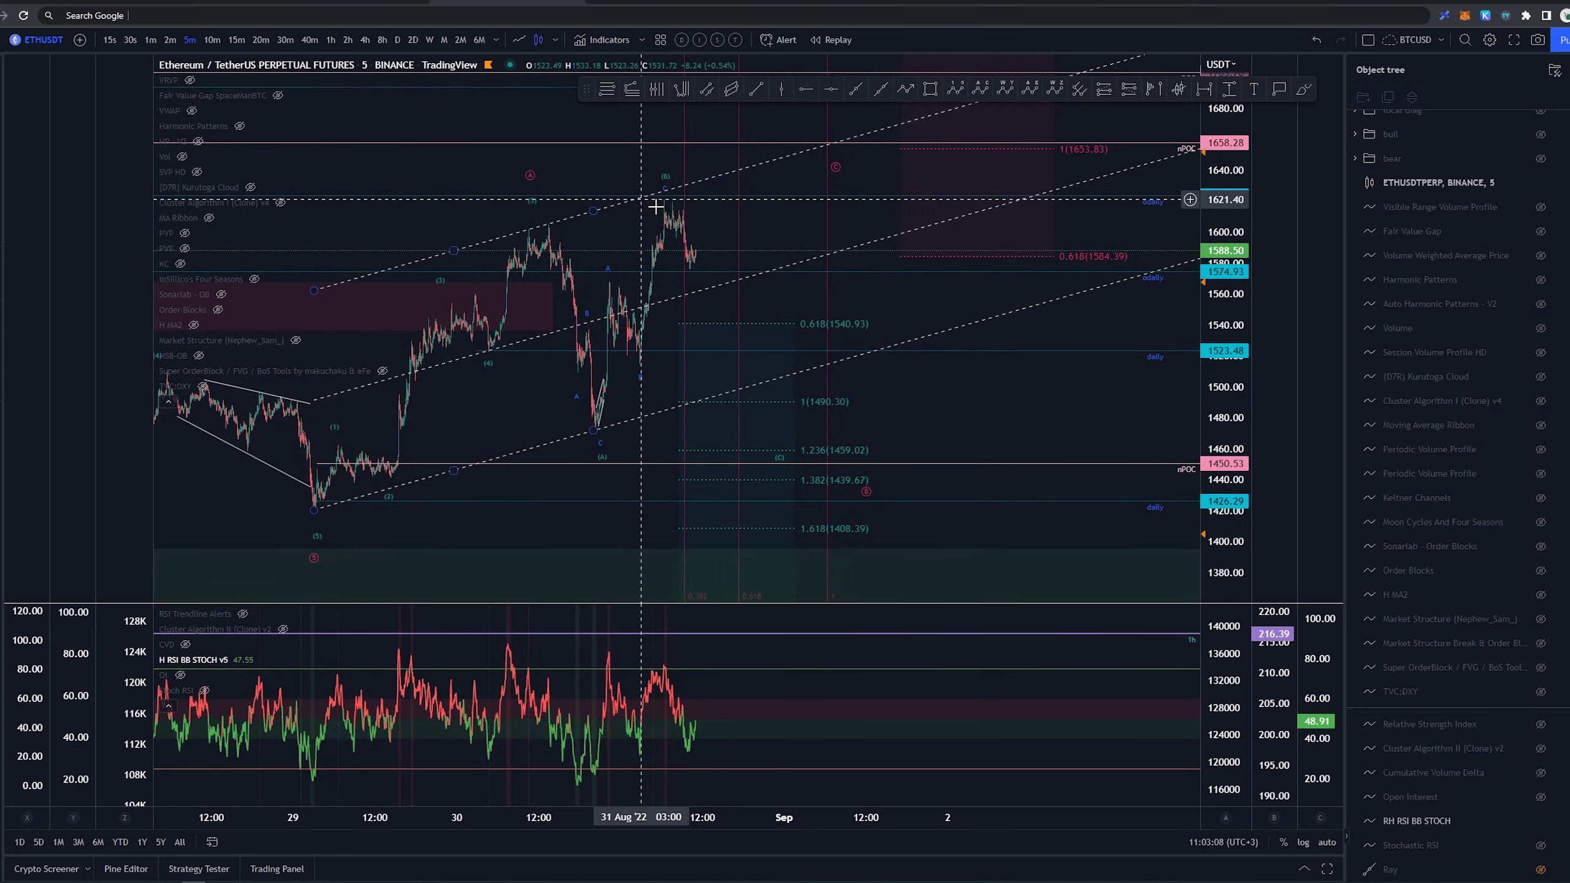
drag(673, 205, 775, 446)
key(ctrl+z)
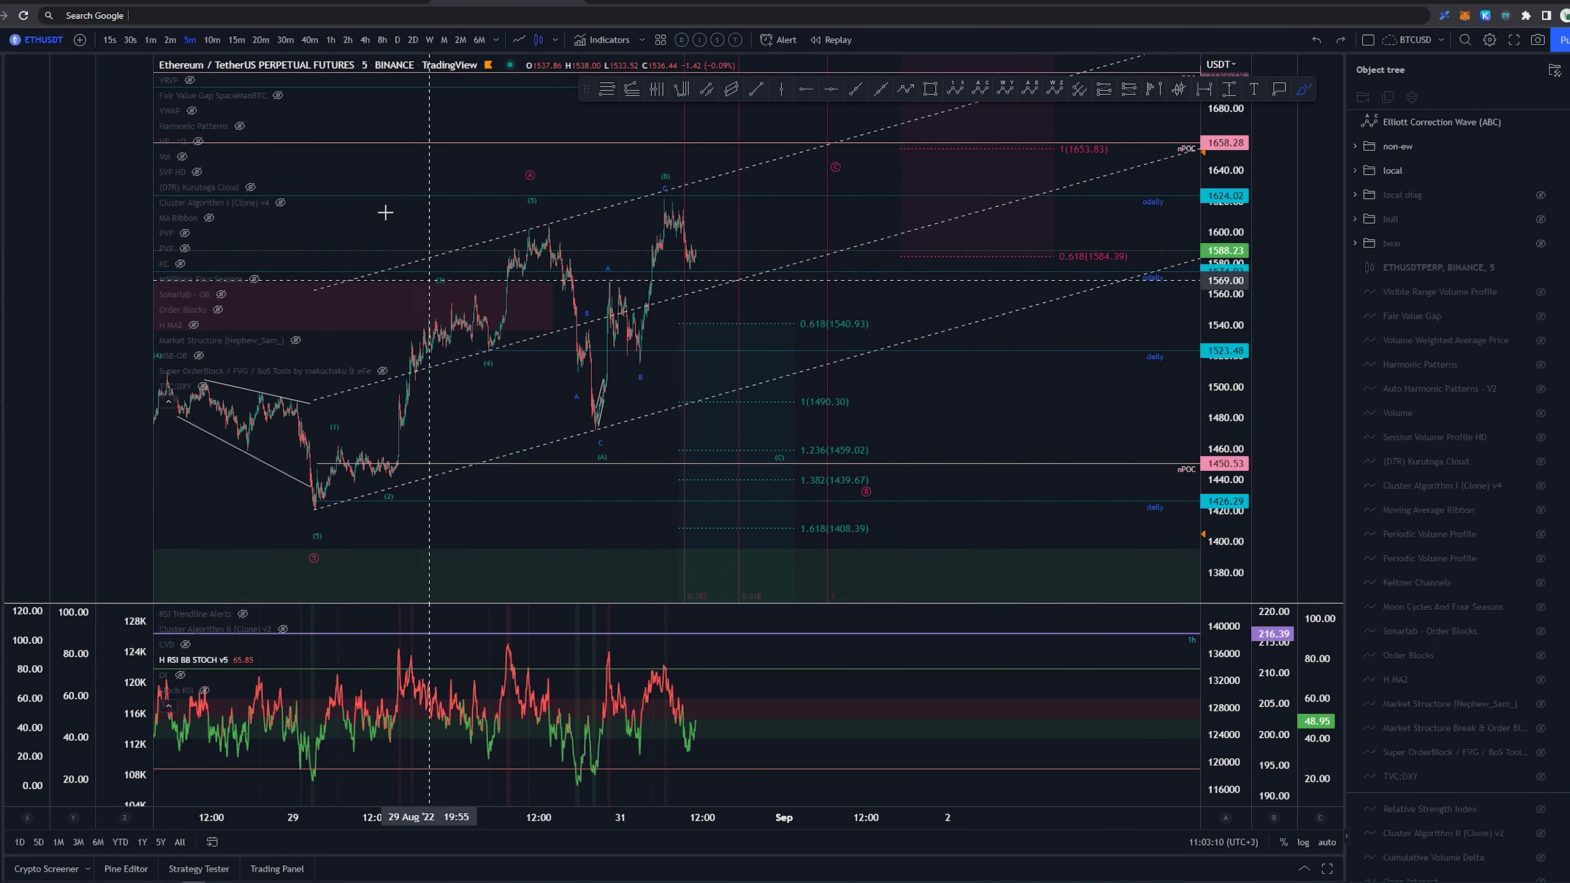
- Switch the chart to the 1-minute timeframe and enlarge the 31 August peak and the drop that follows it
click(152, 42)
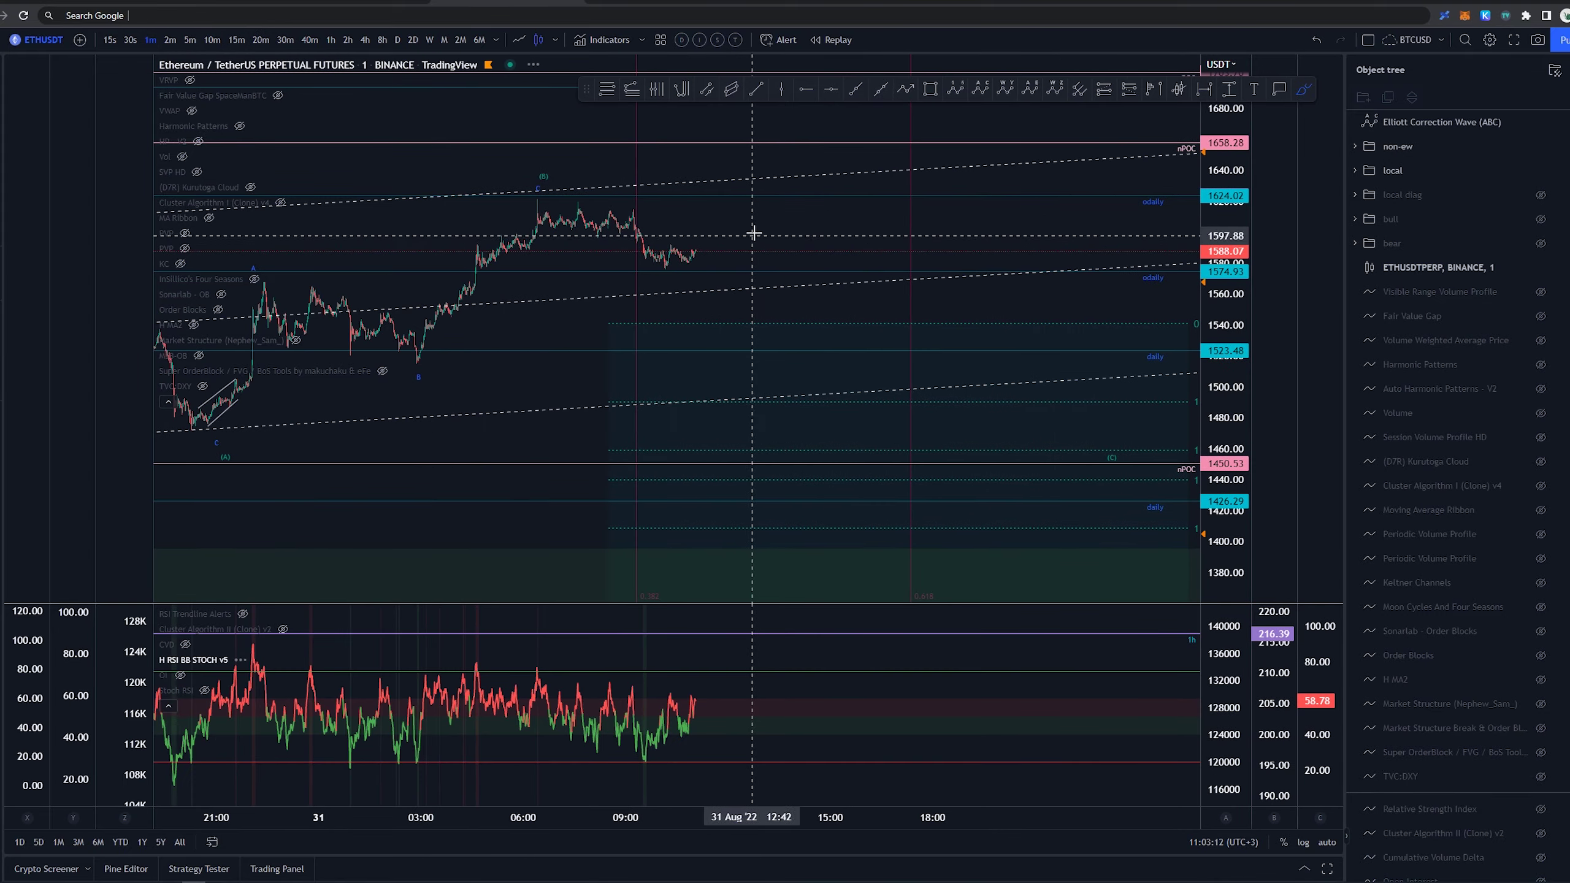
drag(1231, 377, 1228, 86)
drag(797, 127, 671, 252)
scroll(841, 365, down, 2)
drag(1223, 340, 1221, 240)
drag(809, 250, 1013, 314)
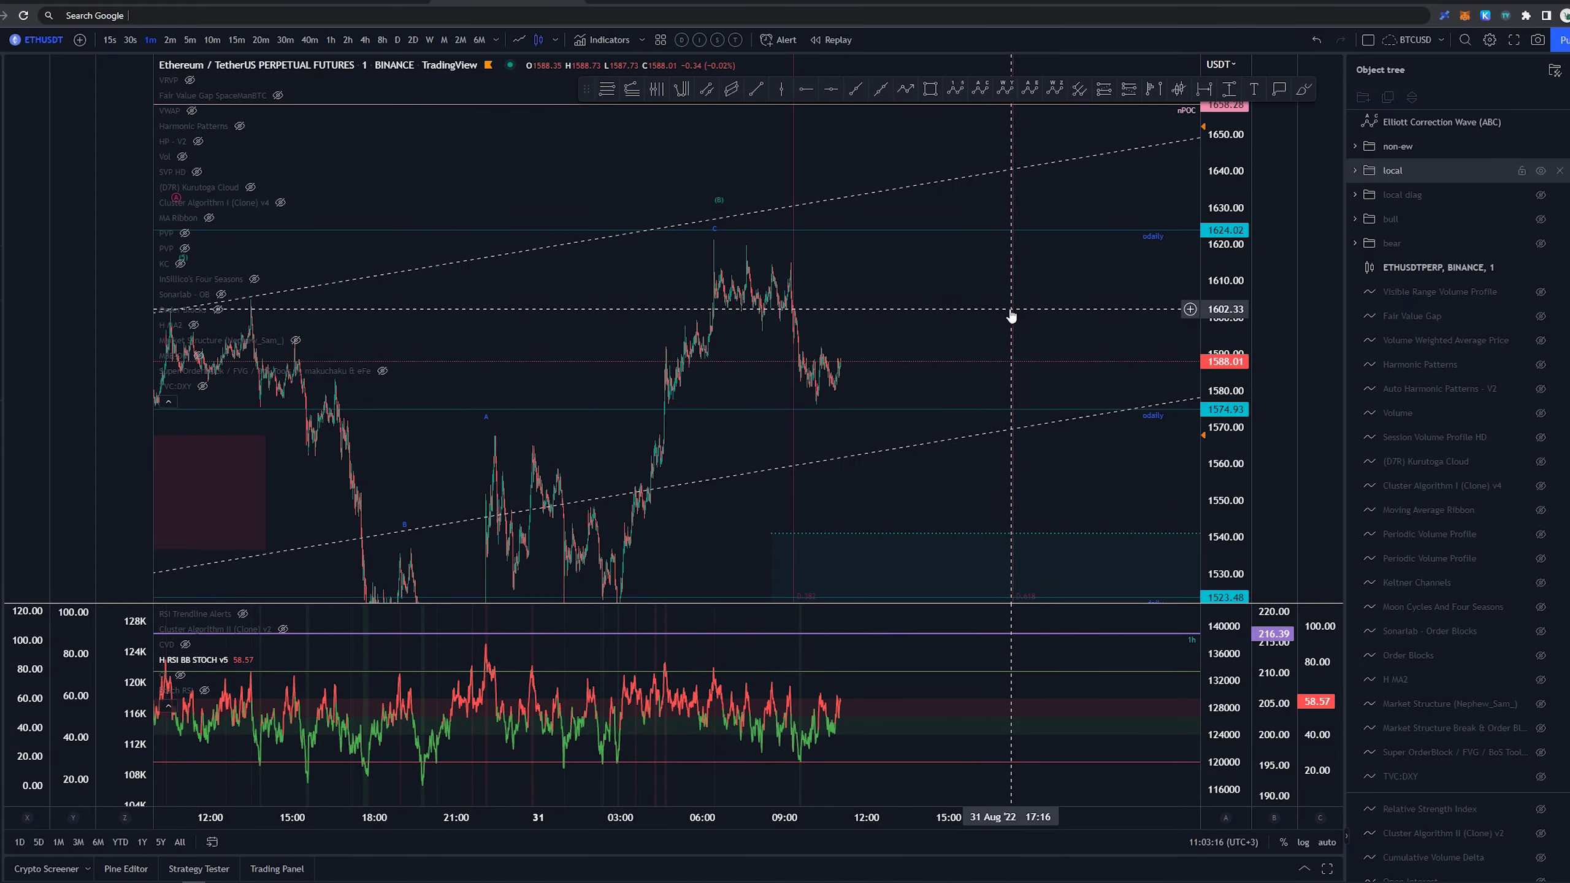
scroll(1012, 314, up, 3)
drag(750, 310, 713, 284)
- Mark the first pullback and the following swing at the 31 August (B) high with the Brush, removing each stroke
key(alt+b)
drag(450, 212, 449, 281)
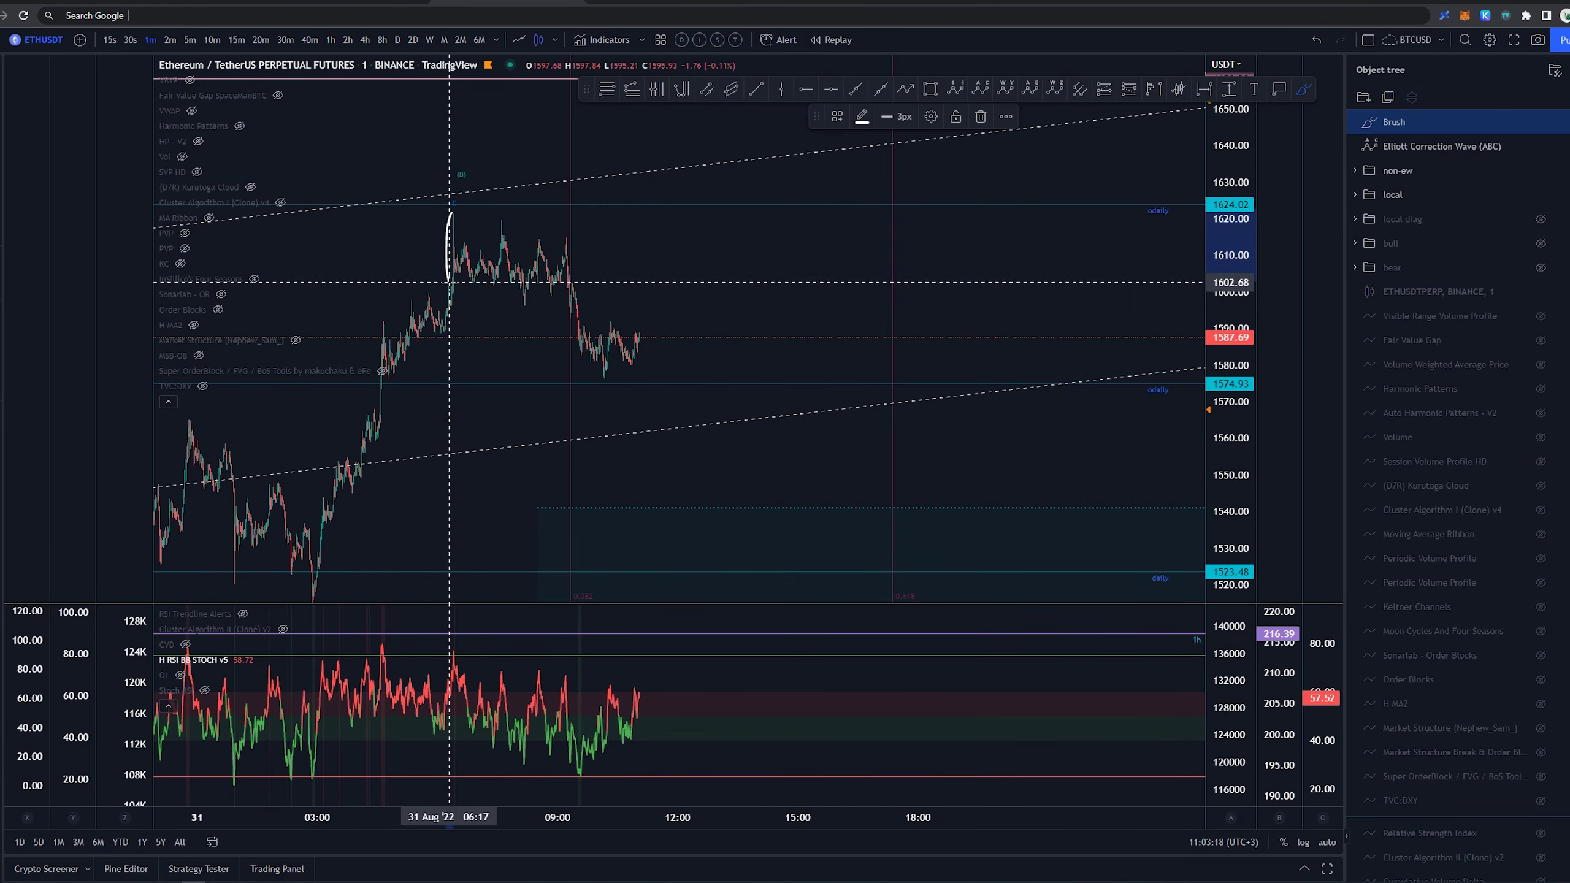
key(ctrl+z)
mouse_move(450, 215)
mouse_down()
mouse_move(454, 267)
mouse_move(539, 240)
mouse_move(505, 241)
mouse_up()
key(ctrl+z)
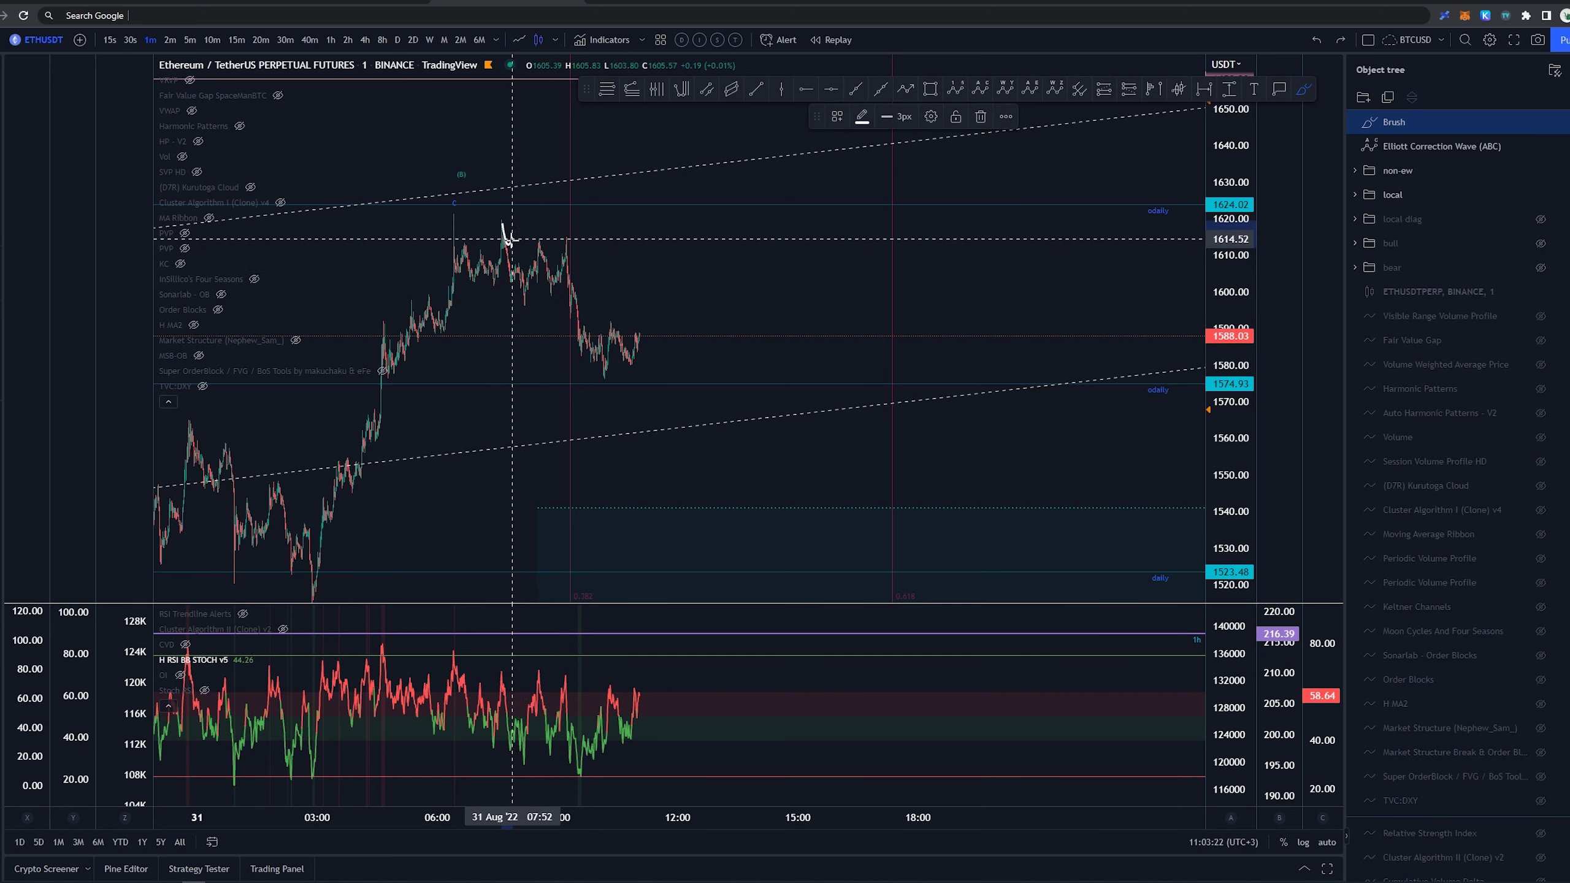
key(Delete)
scroll(402, 310, up, 5)
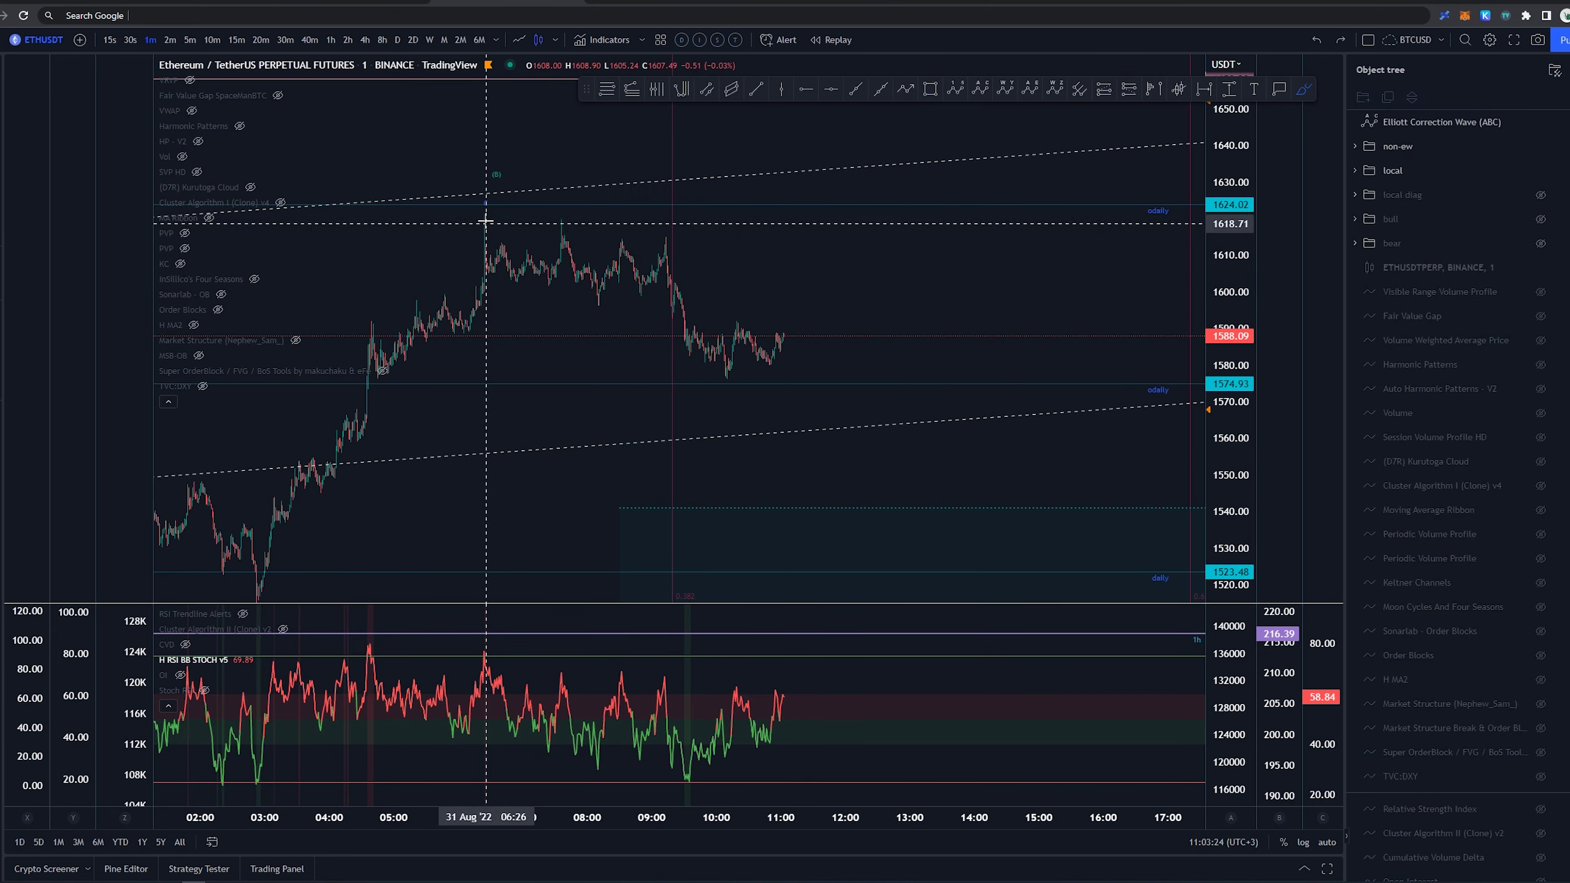
drag(484, 219, 486, 269)
key(Delete)
- Mark the 31 August price low after the drop and the corresponding RSI low with the Brush, deleting both marks
scroll(1006, 274, down, 5)
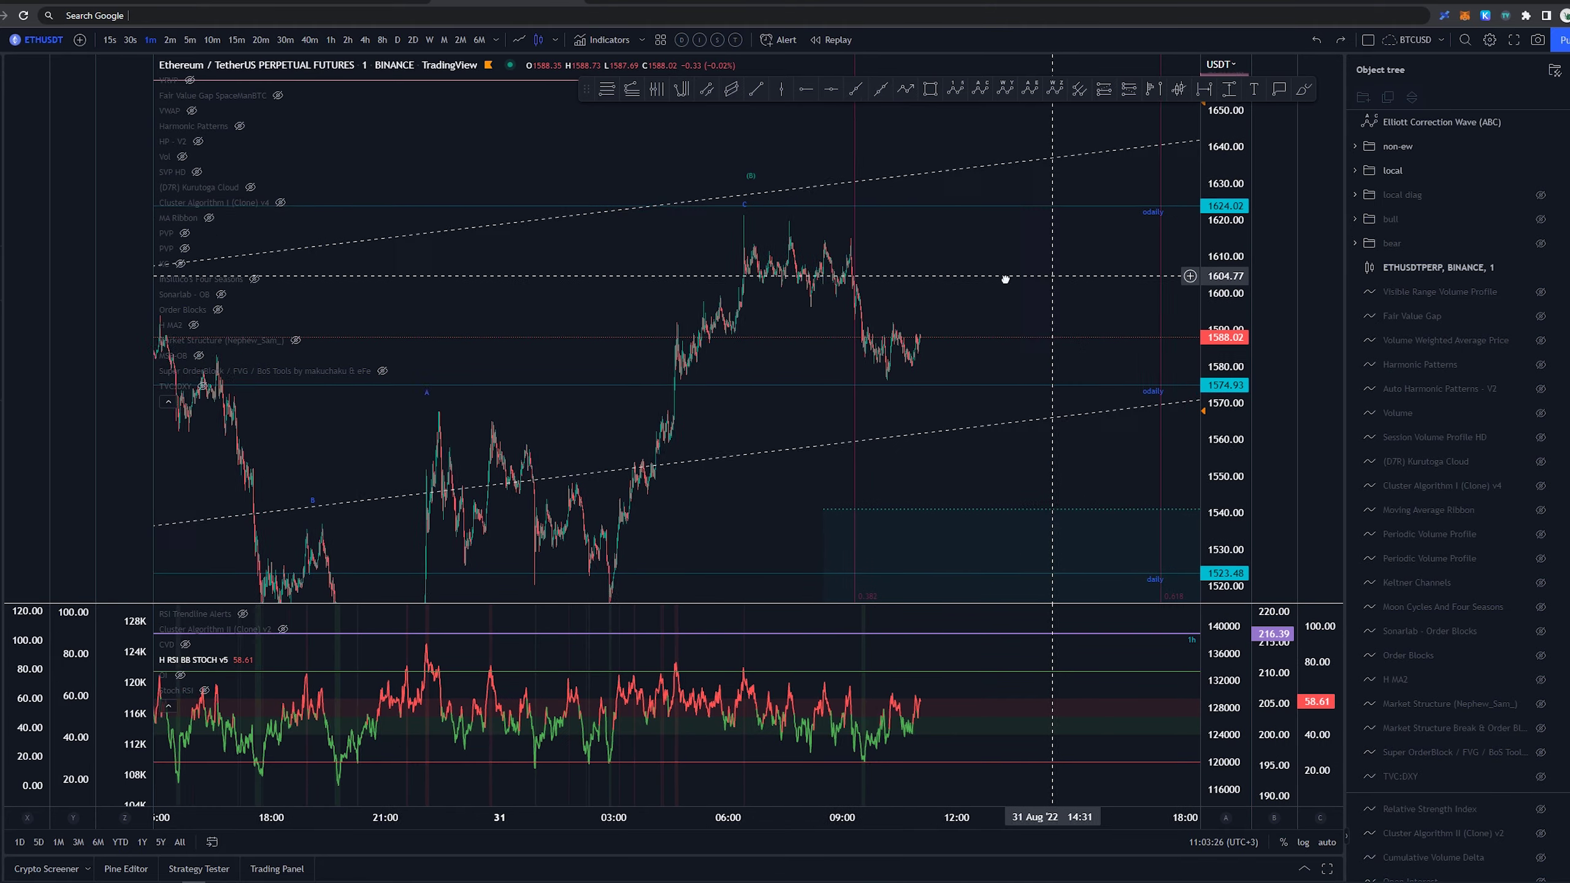
scroll(746, 264, up, 5)
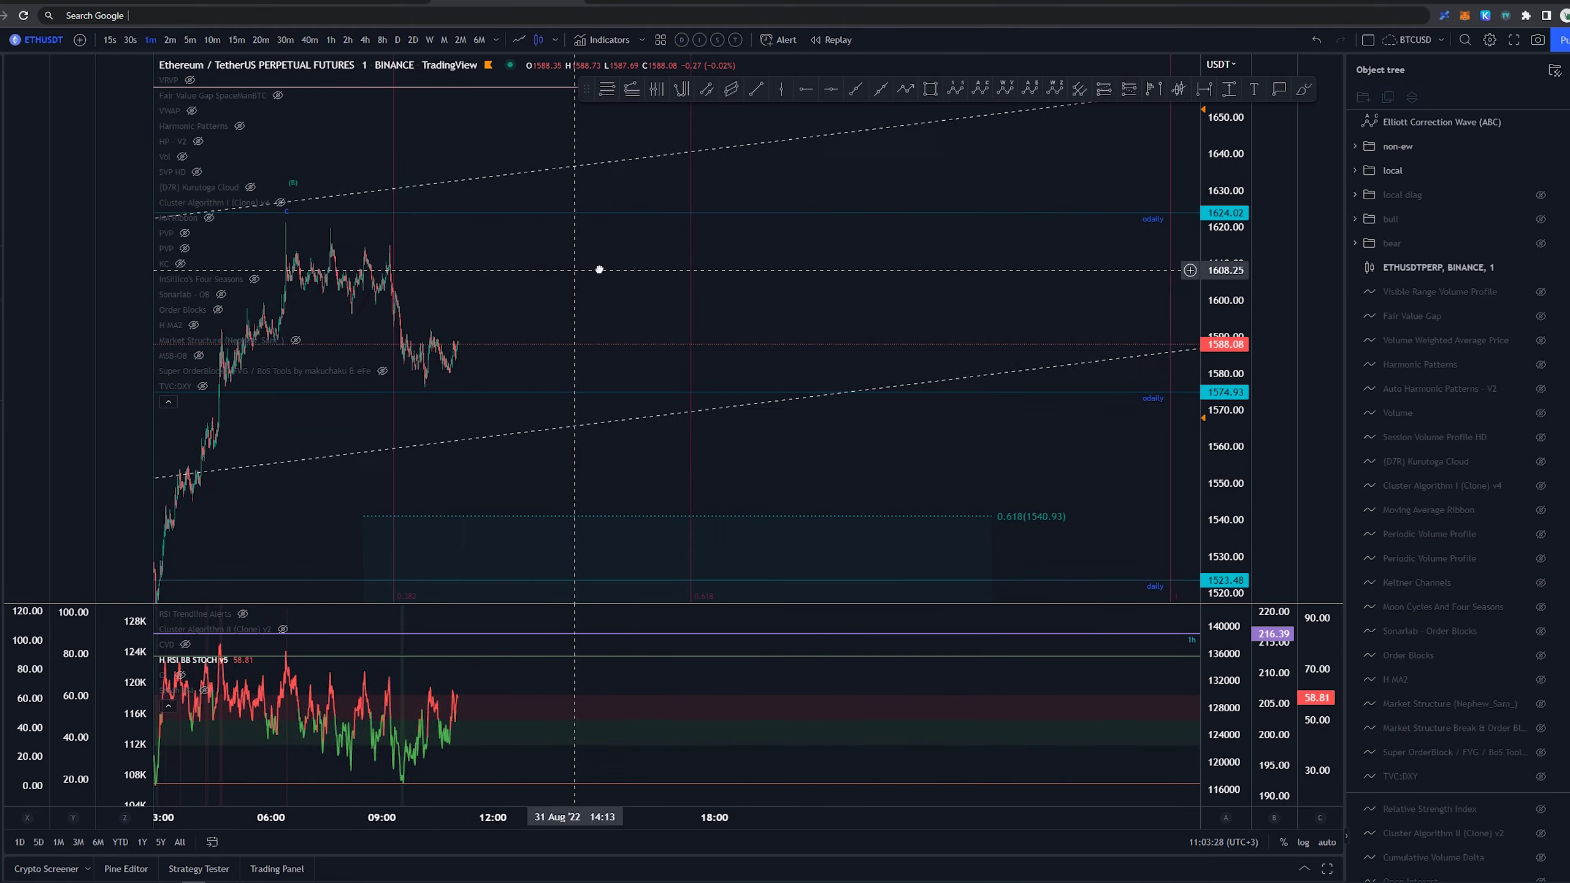
scroll(507, 239, up, 3)
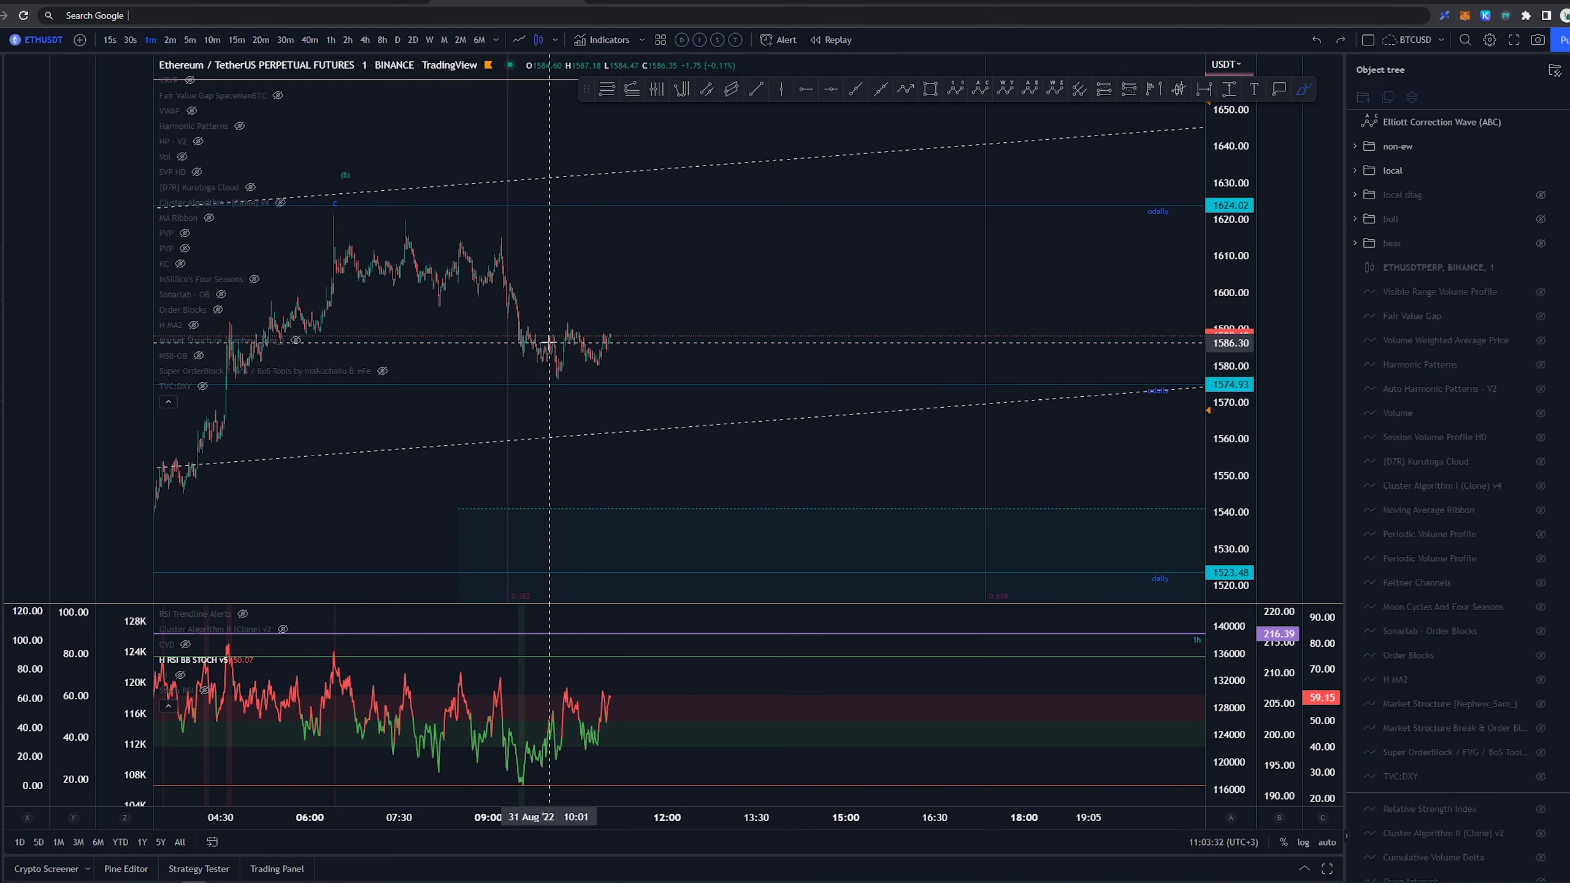
drag(555, 365, 526, 259)
key(Delete)
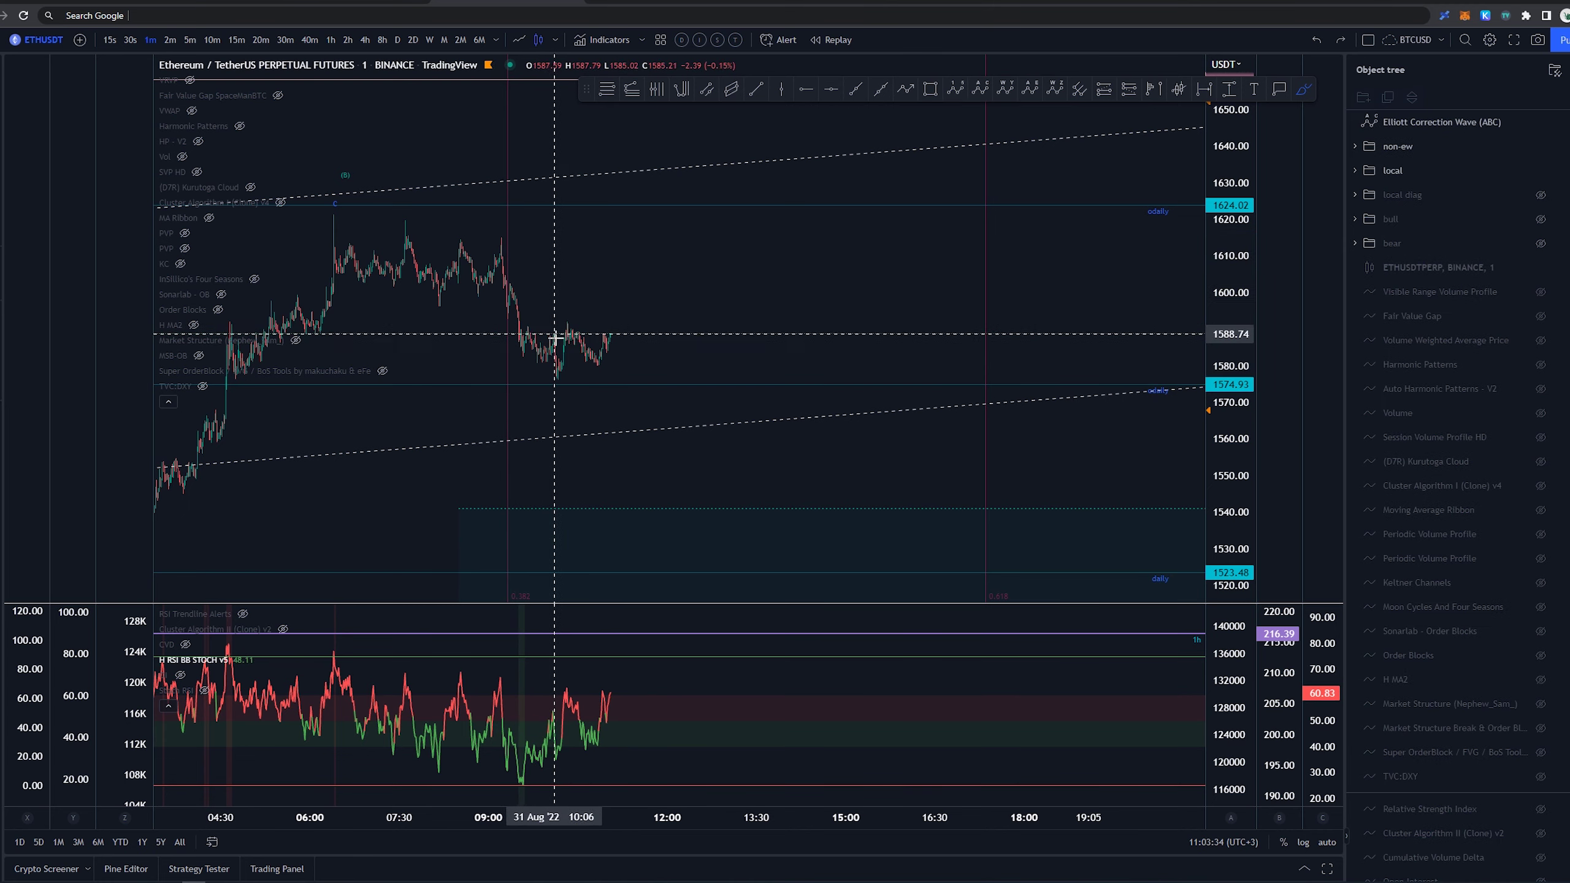
mouse_move(541, 773)
mouse_down()
mouse_move(505, 790)
mouse_move(527, 774)
mouse_up()
key(Delete)
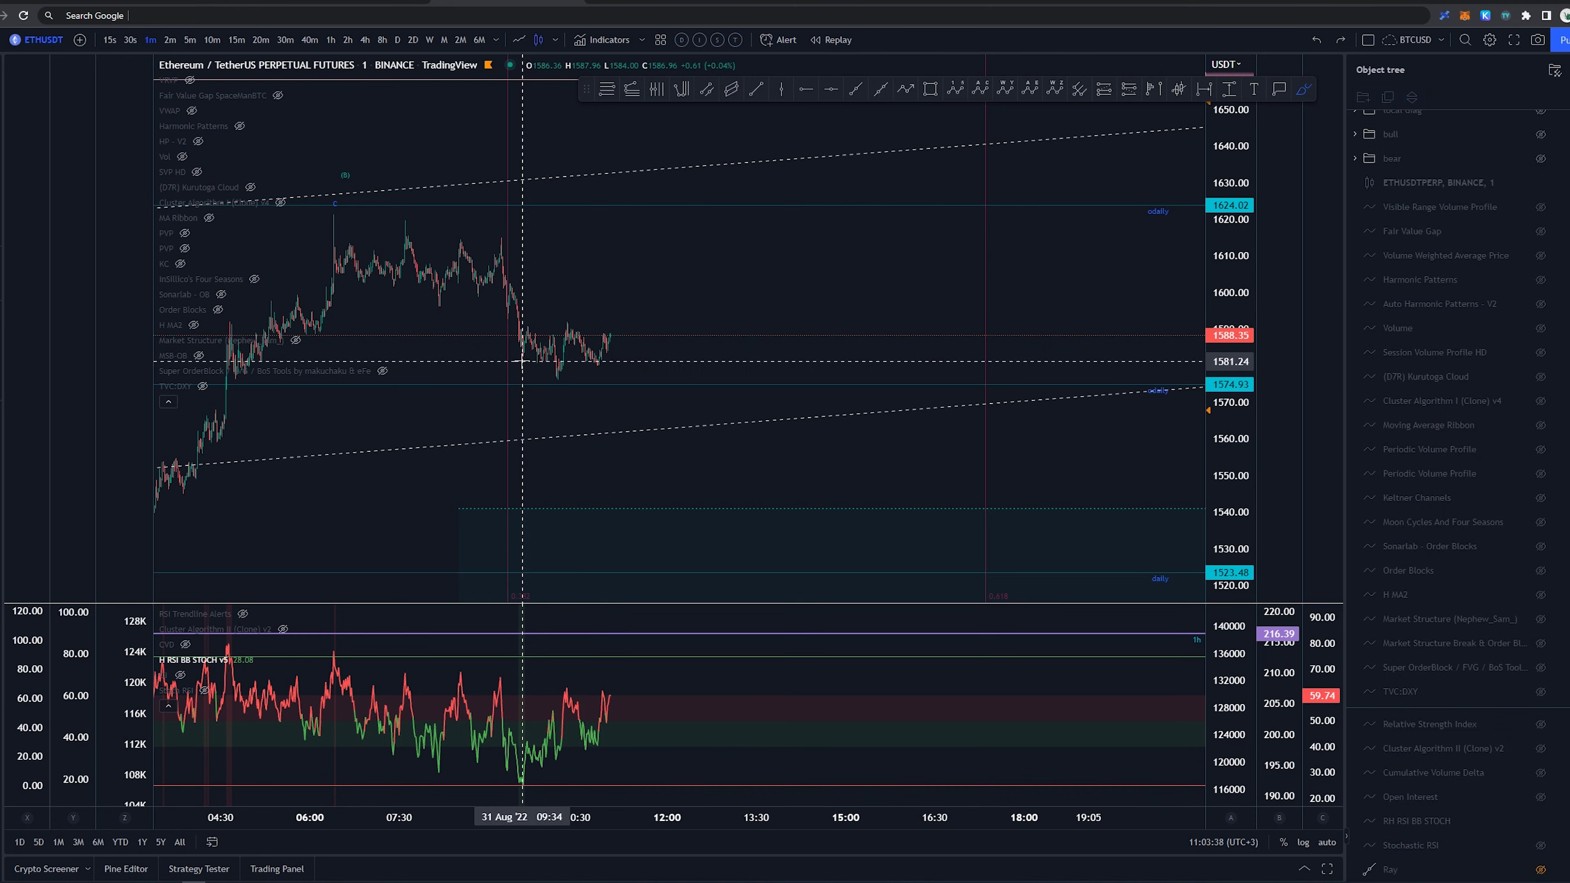
- Trace the small bounce, the lower low and the rebound after the 31 August drop with the Brush, and delete the strokes
drag(522, 365, 528, 330)
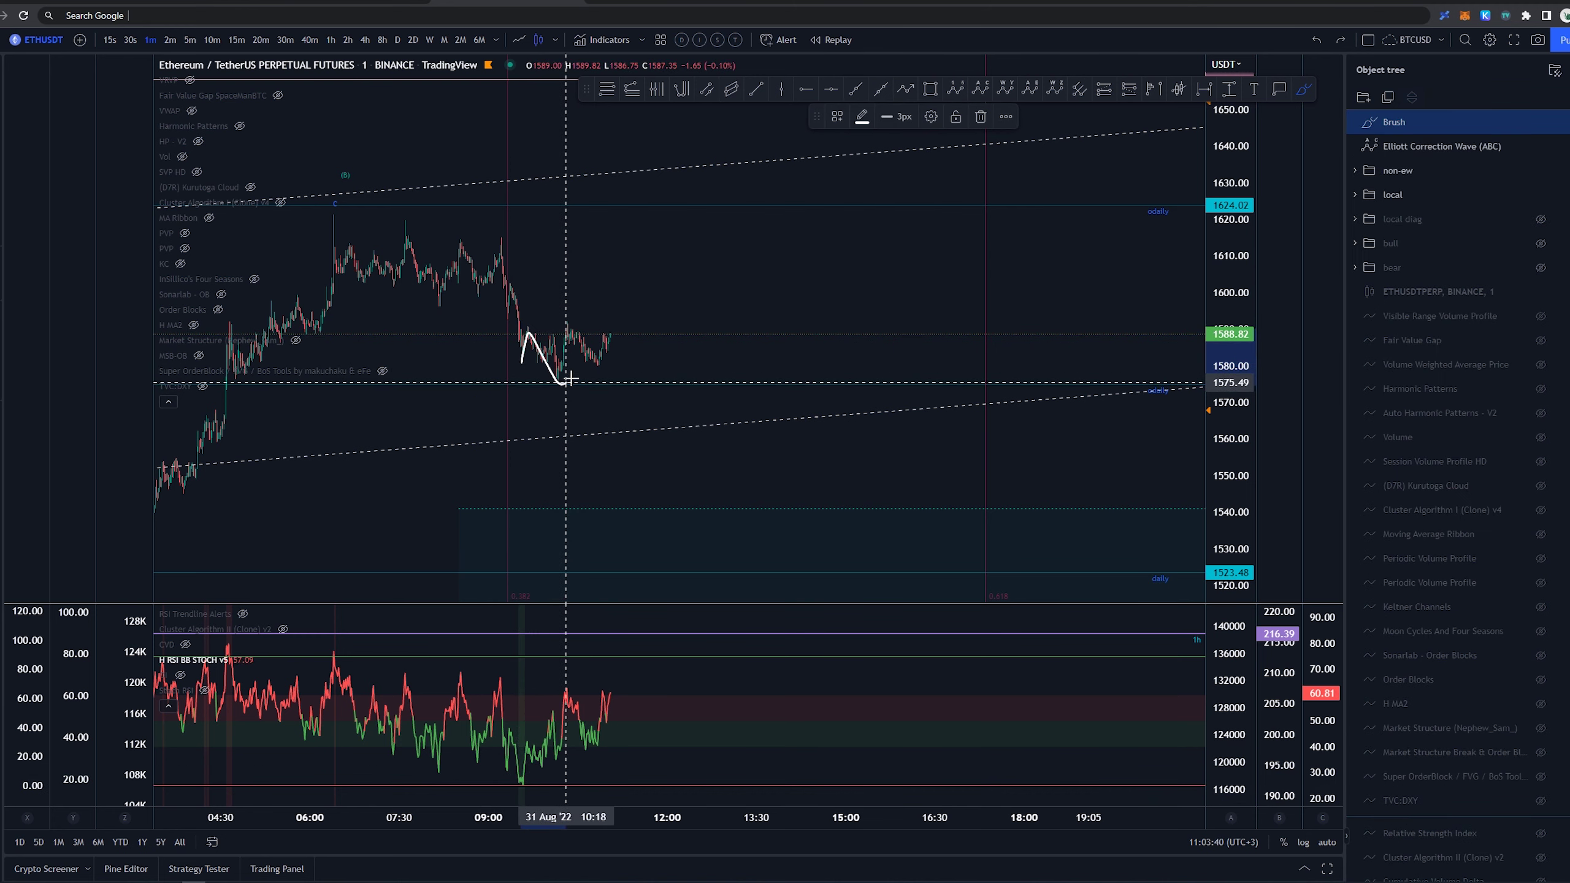
drag(568, 379, 609, 327)
key(Delete)
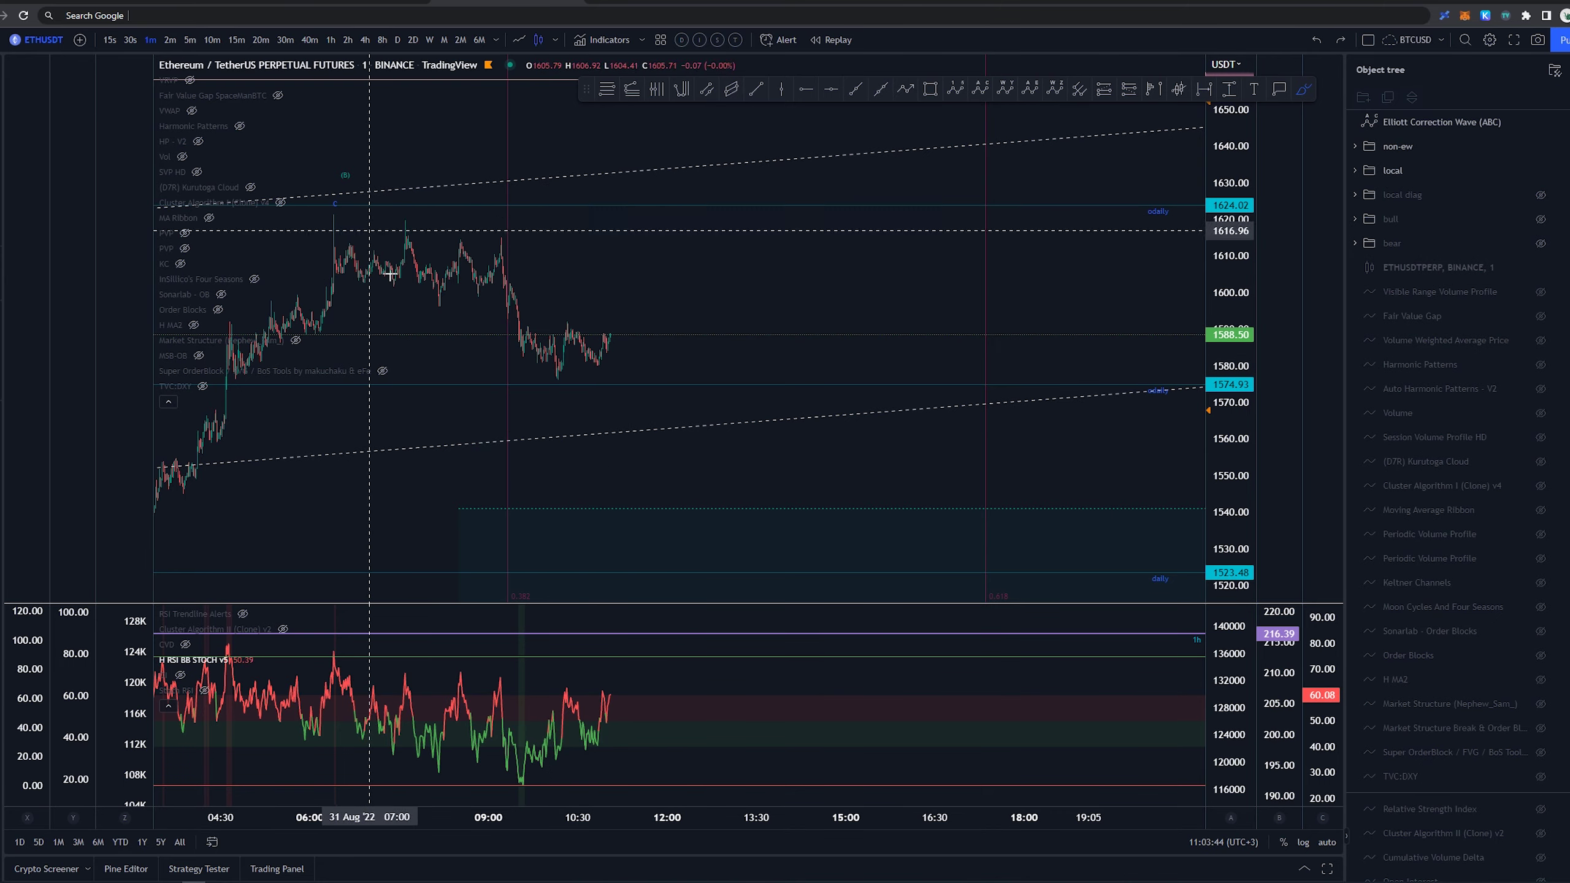
- Mark the rise out of the 30 August wave C low and the low itself with the Brush, removing each stroke
scroll(675, 297, down, 6)
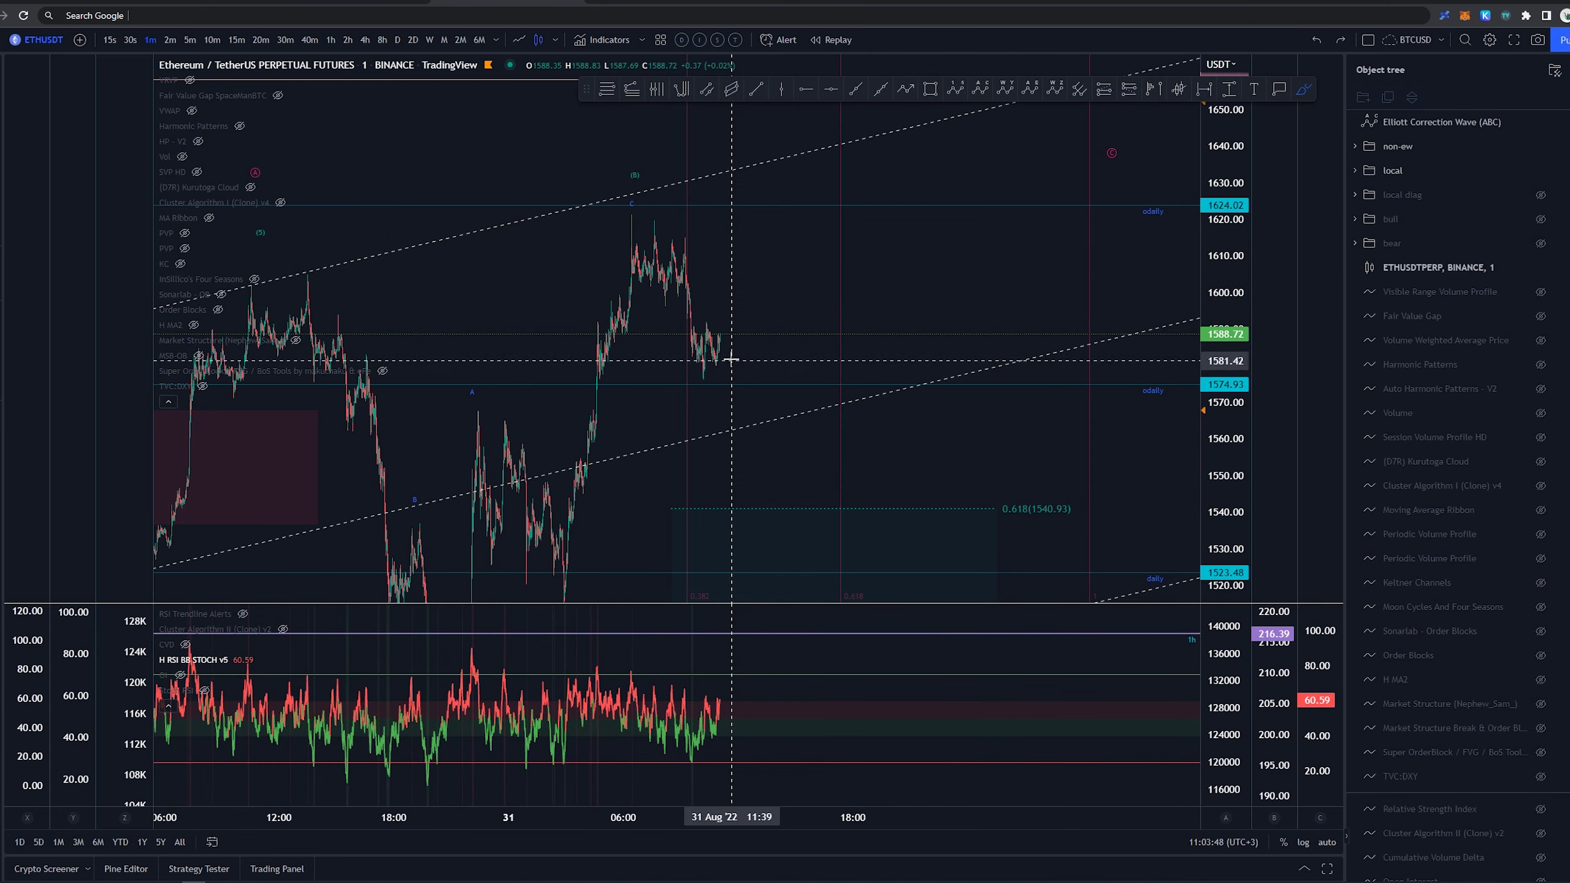
drag(784, 311, 741, 225)
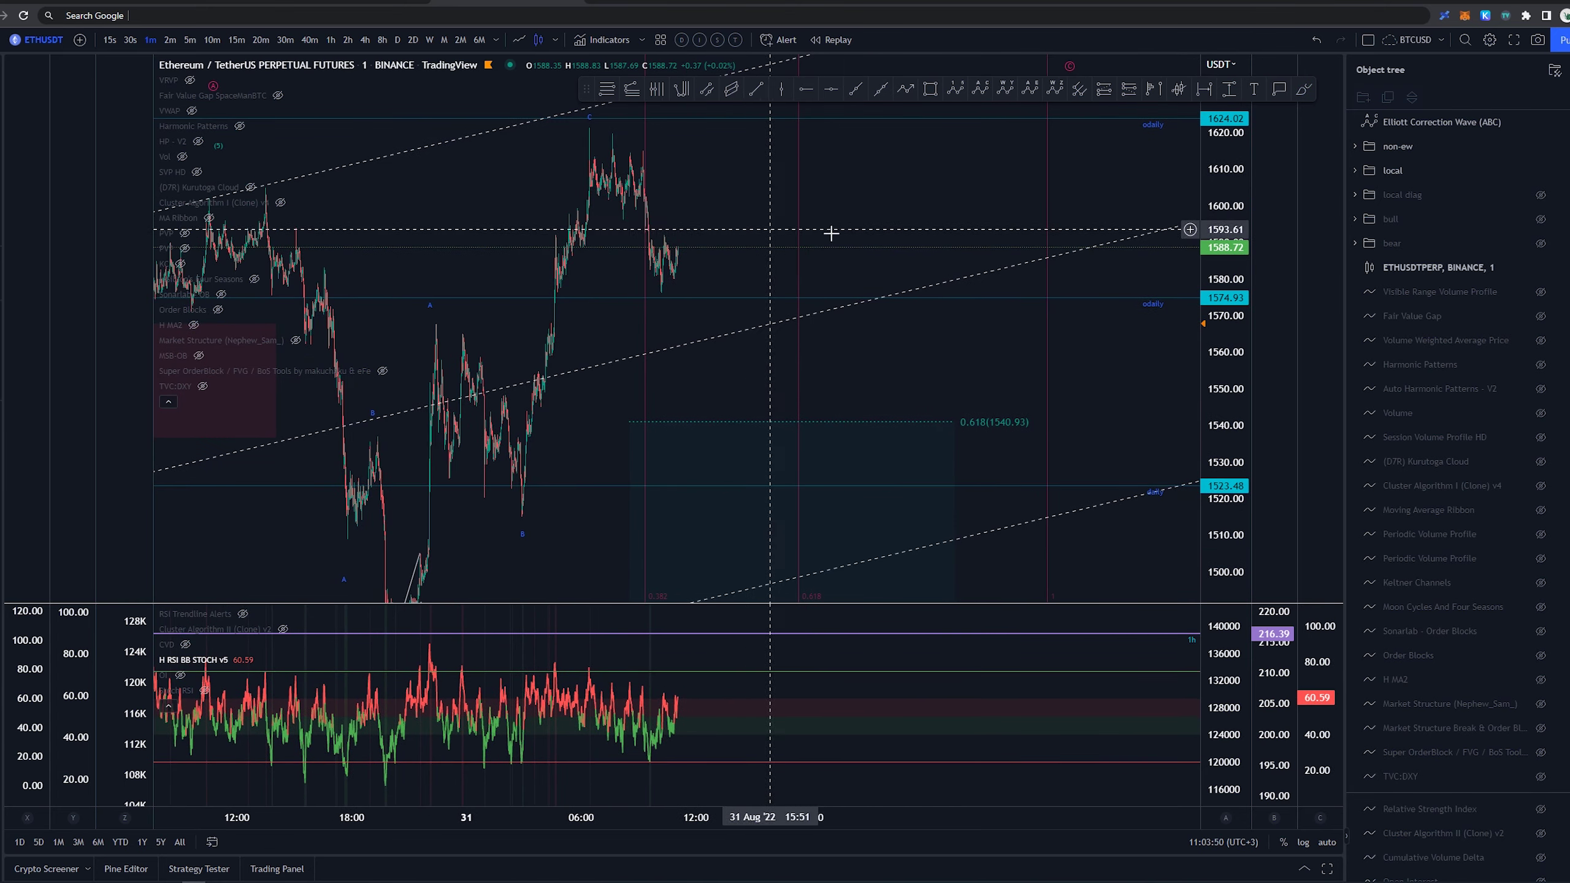
drag(1220, 221, 1220, 379)
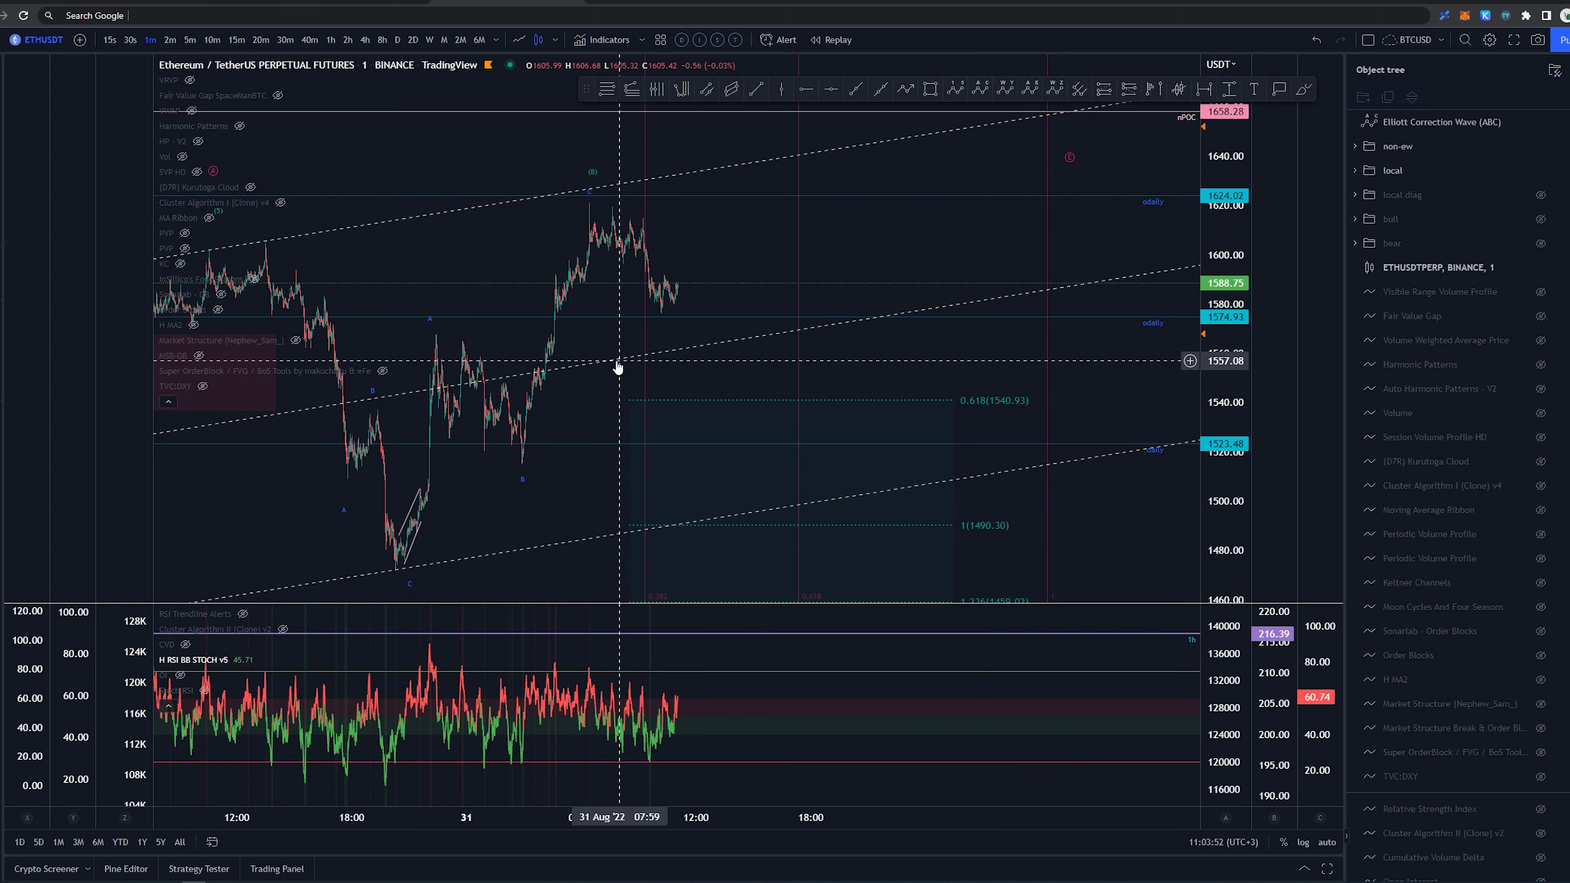
key(alt+b)
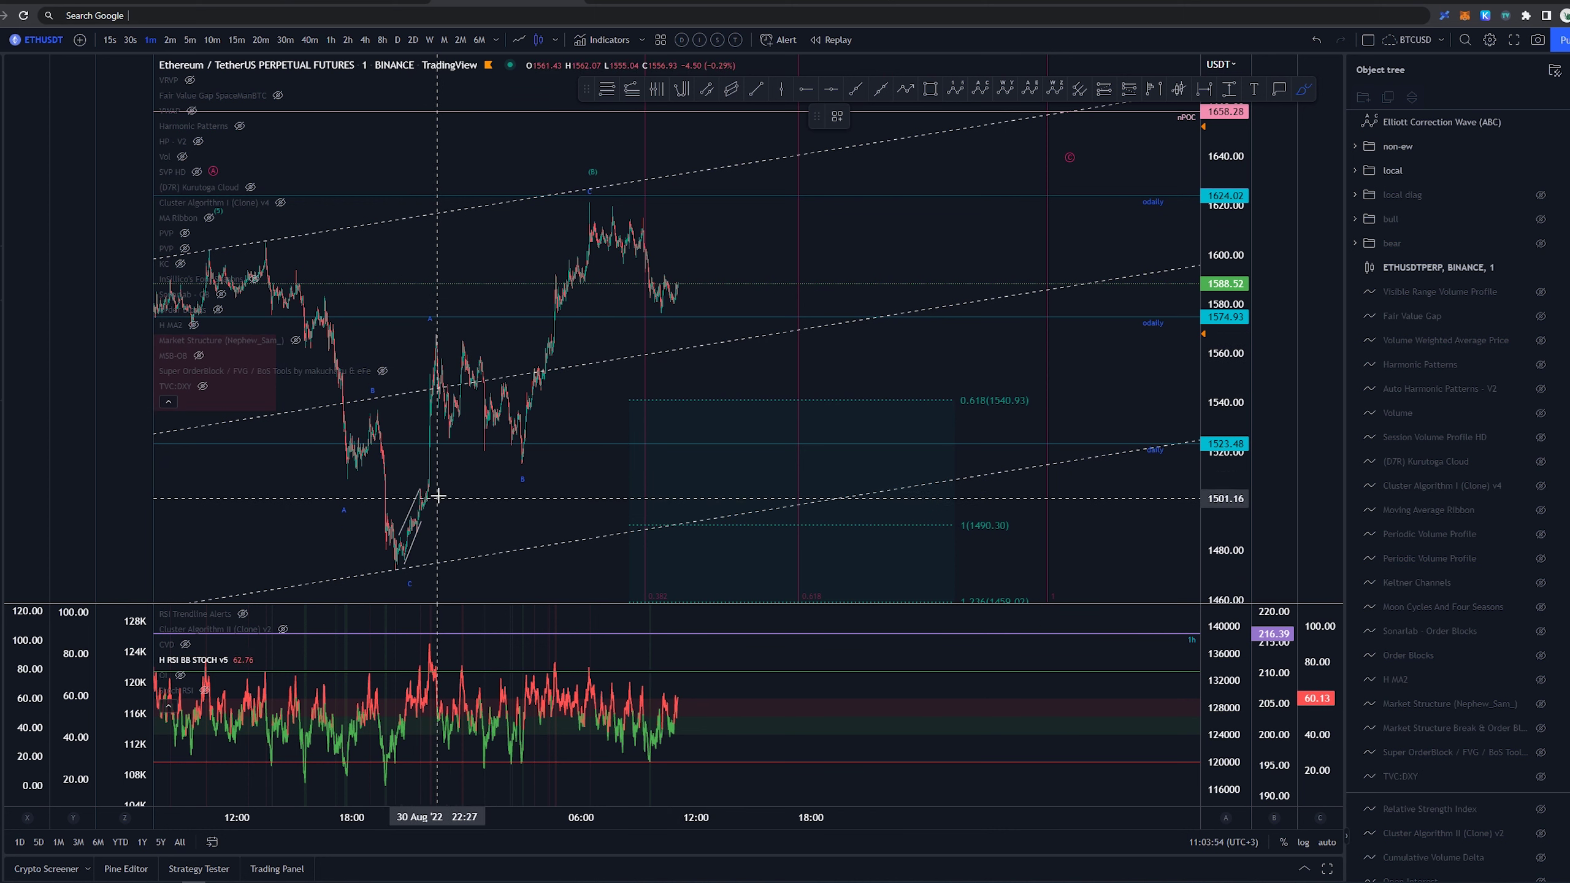
drag(405, 472, 433, 468)
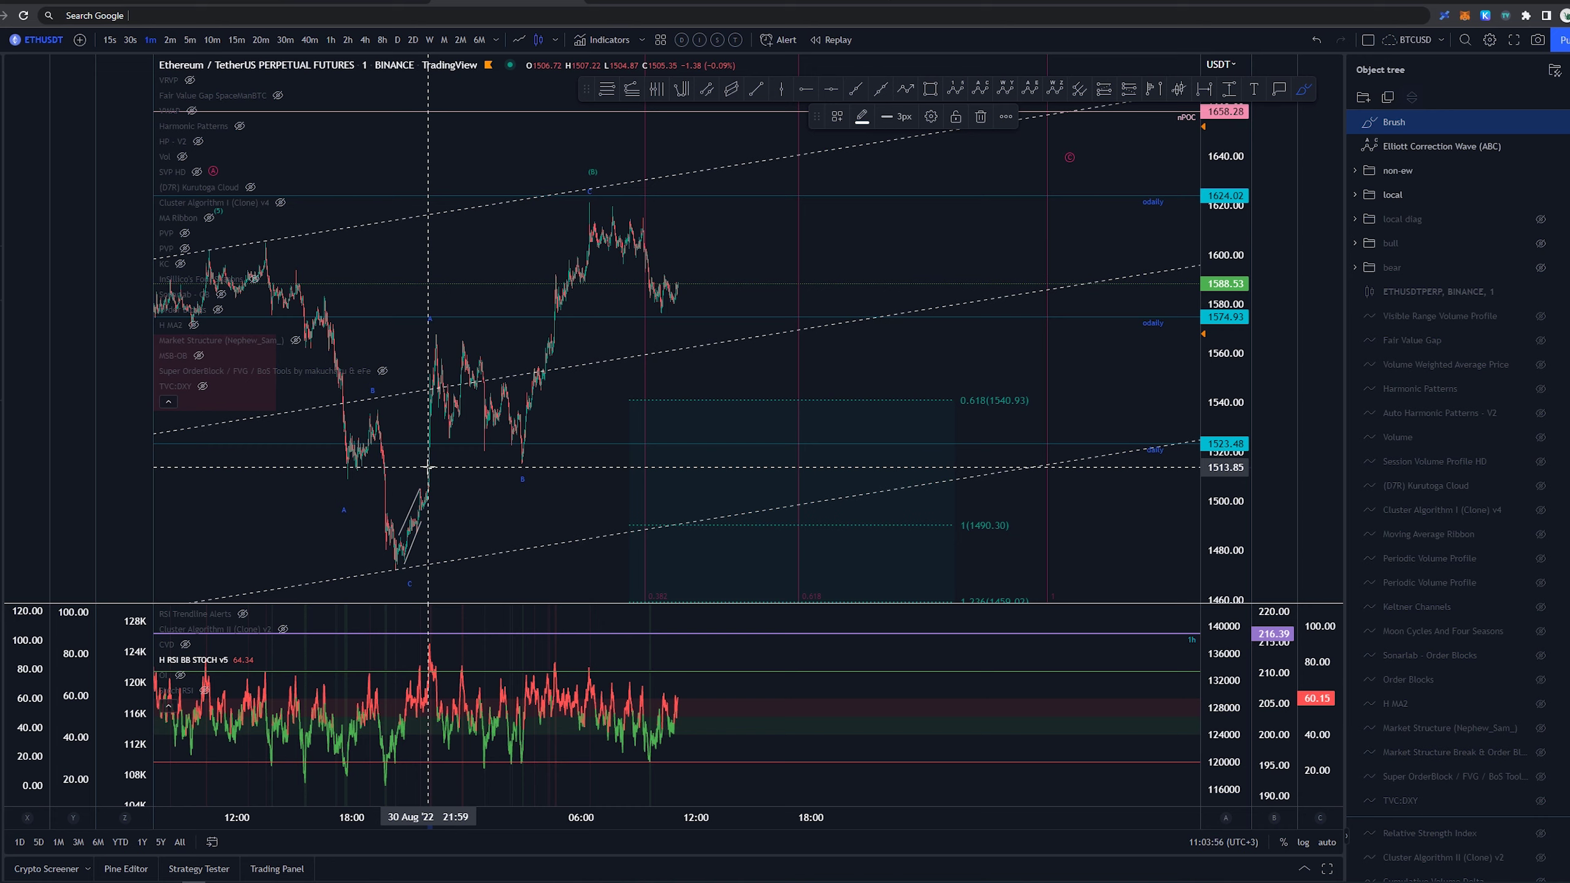
key(ctrl+z)
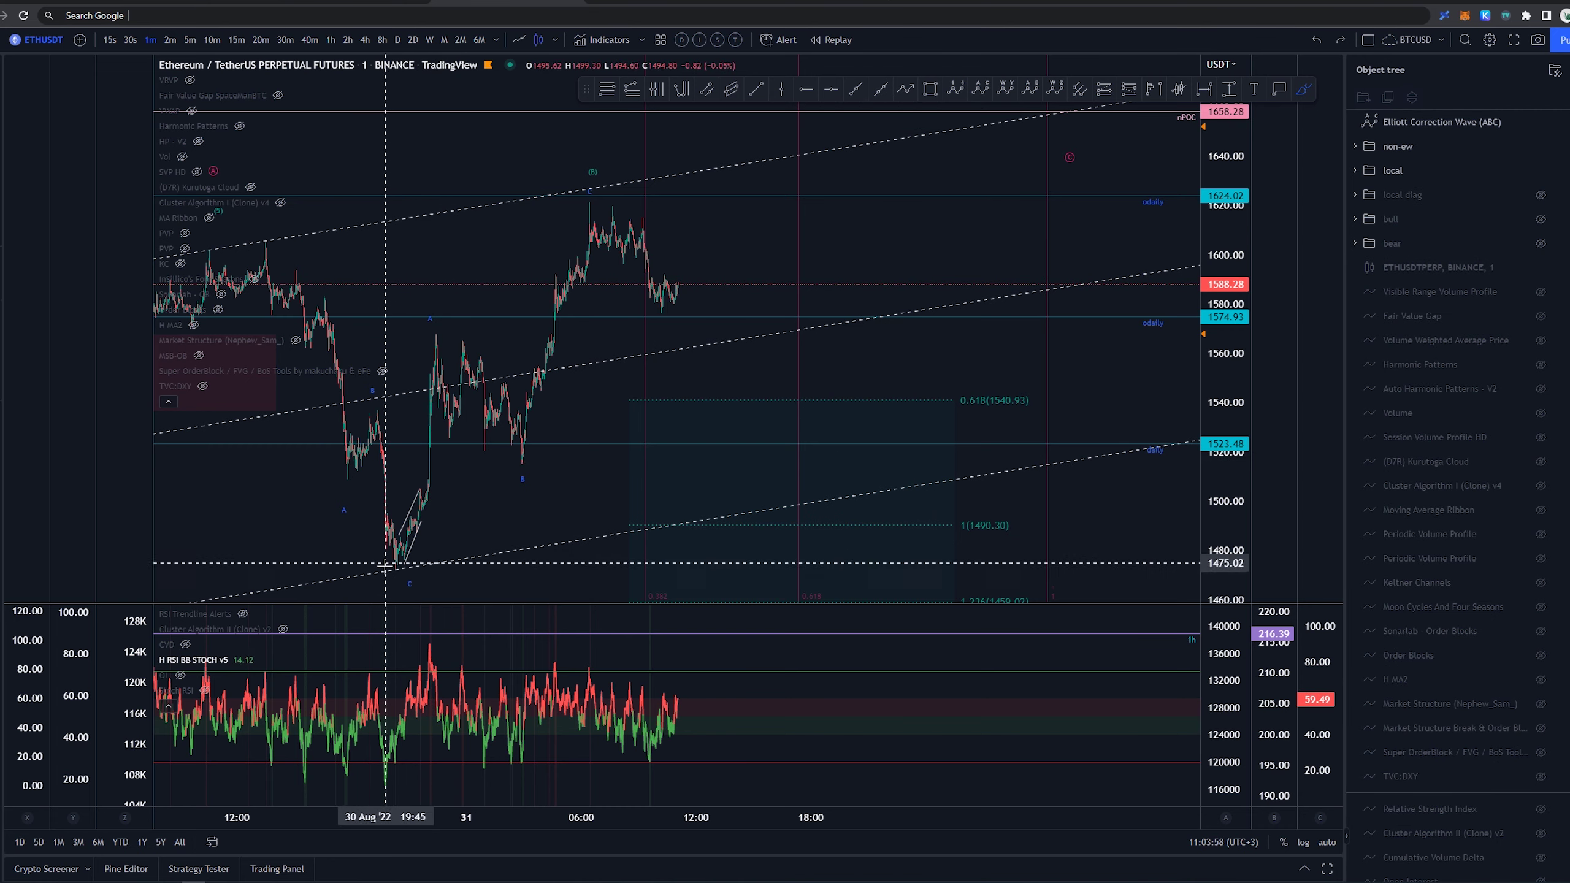
mouse_move(382, 564)
mouse_down()
mouse_move(397, 579)
mouse_move(379, 544)
mouse_up()
key(ctrl+z)
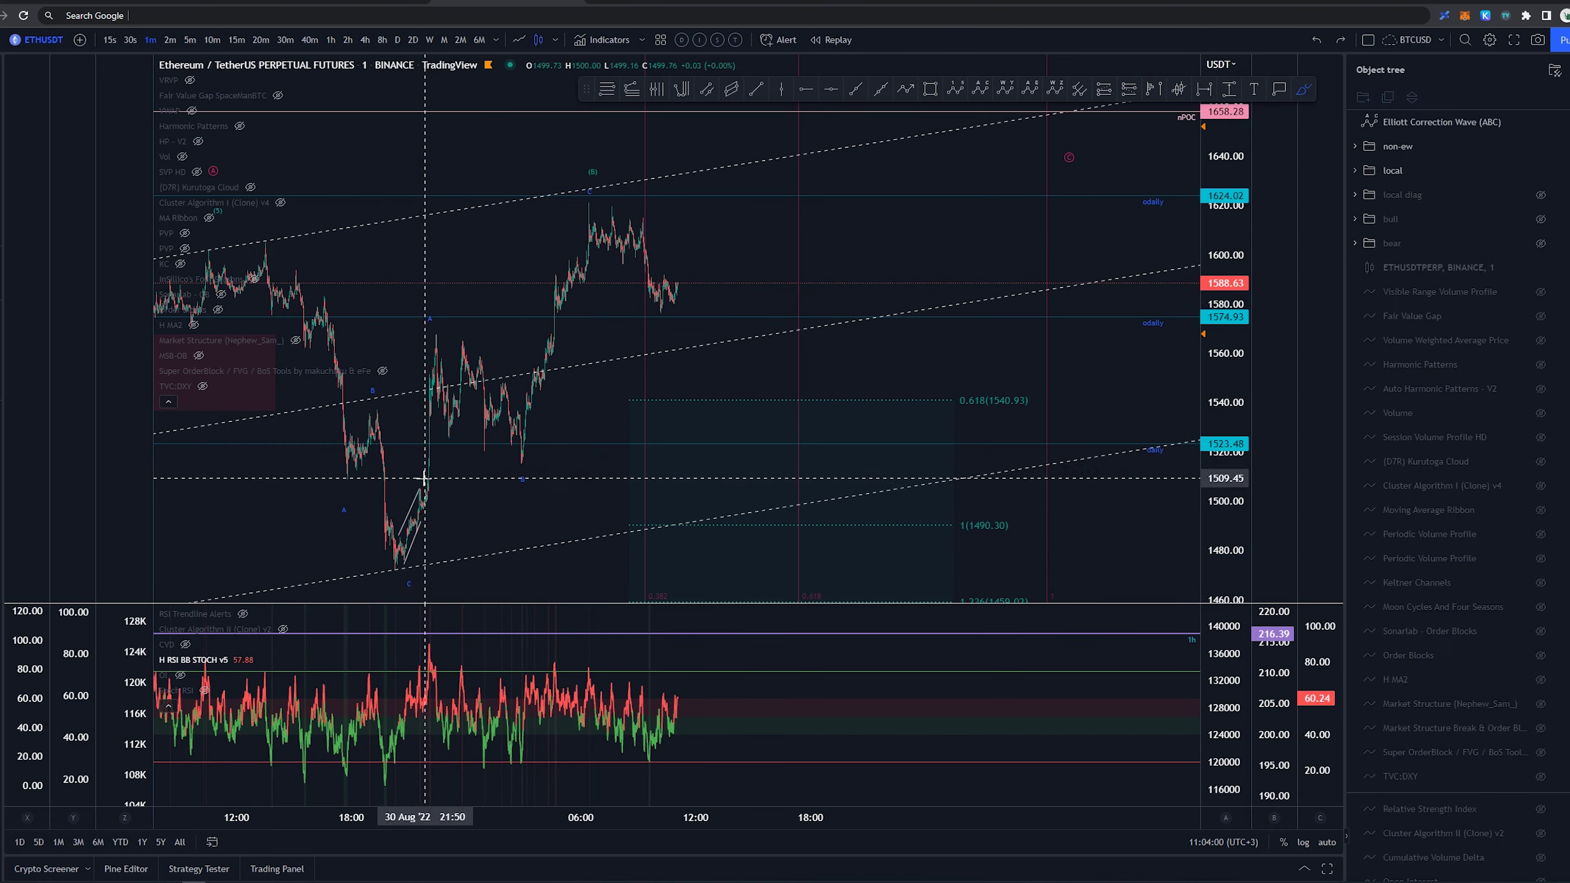
- Circle the wave B low and mark the wave A high after the 30 August low with the Brush, deleting the marks
mouse_move(420, 520)
mouse_down()
mouse_move(439, 338)
mouse_move(508, 500)
mouse_up()
key(ctrl+z)
mouse_move(511, 431)
mouse_down()
mouse_move(463, 434)
mouse_move(494, 427)
mouse_up()
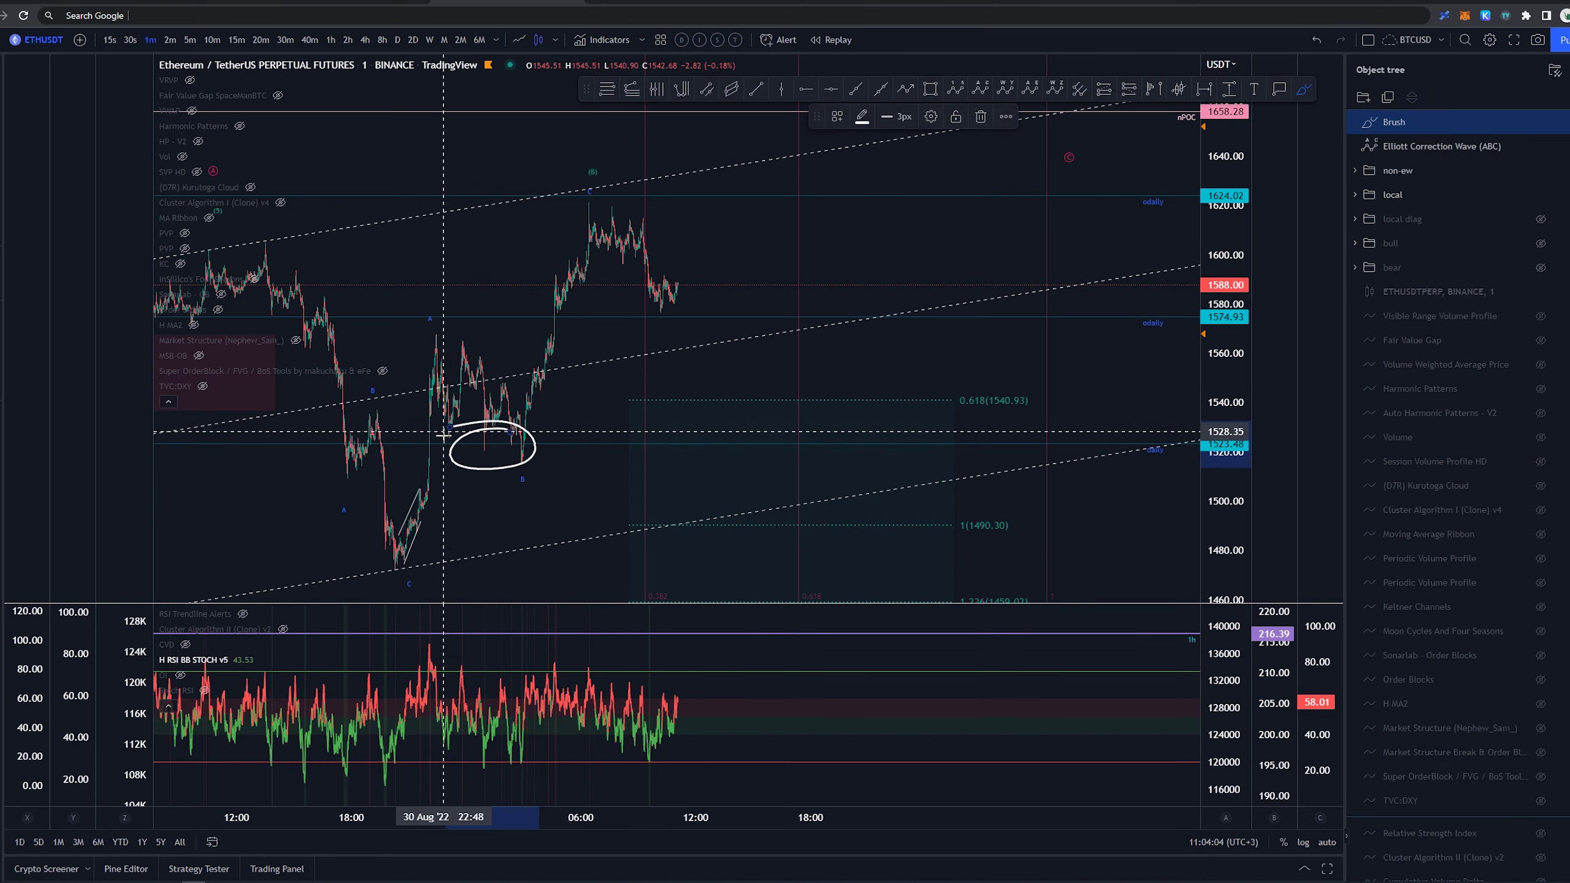
key(ctrl+z)
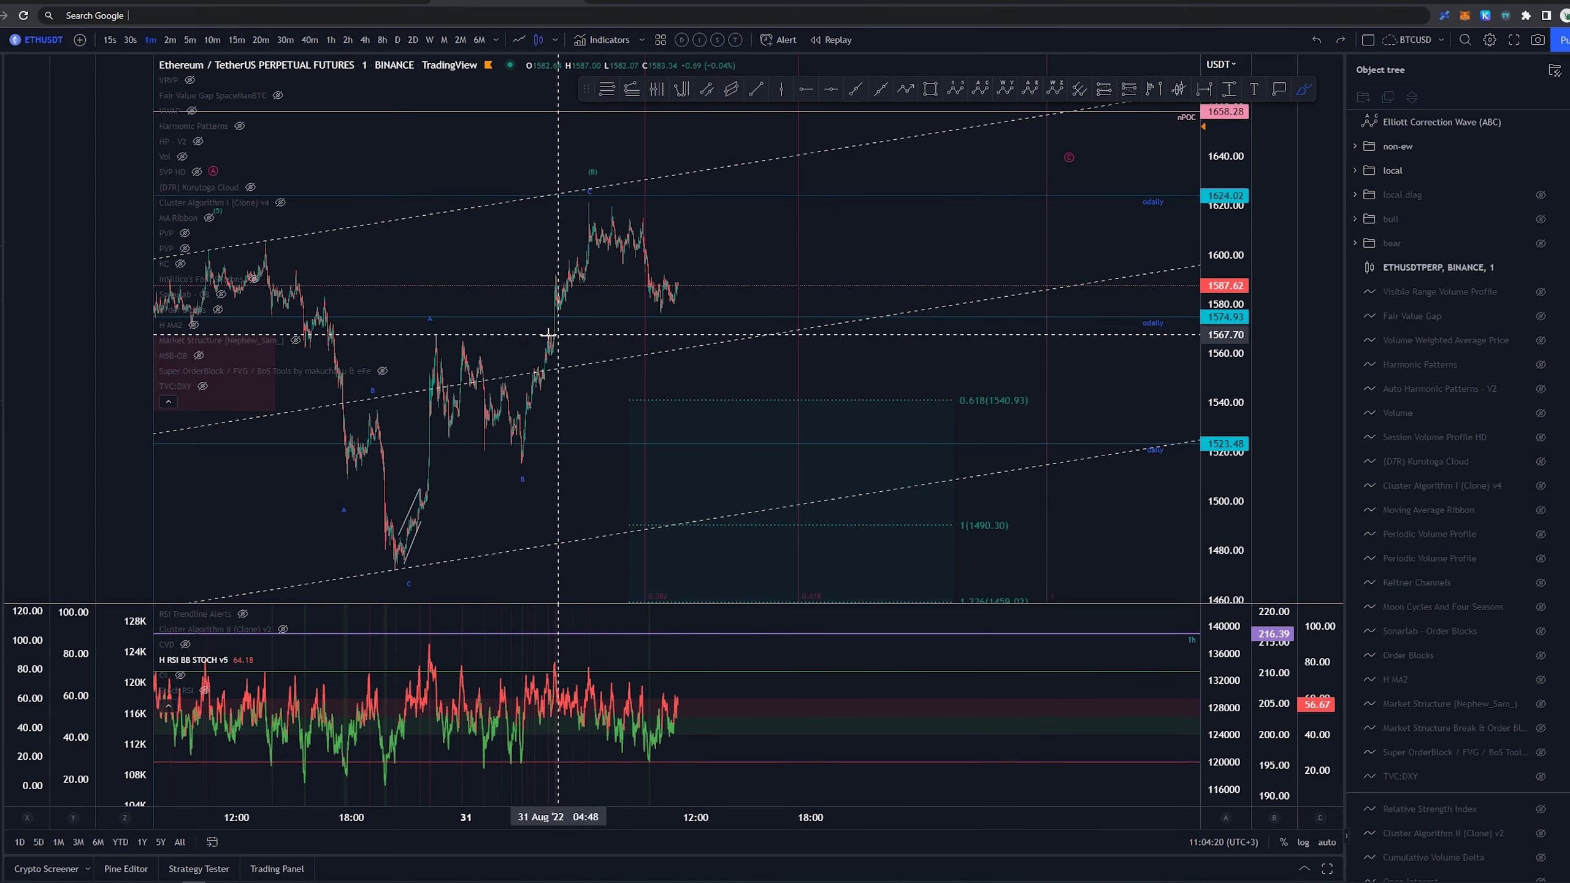
drag(464, 328, 435, 339)
key(ctrl+z)
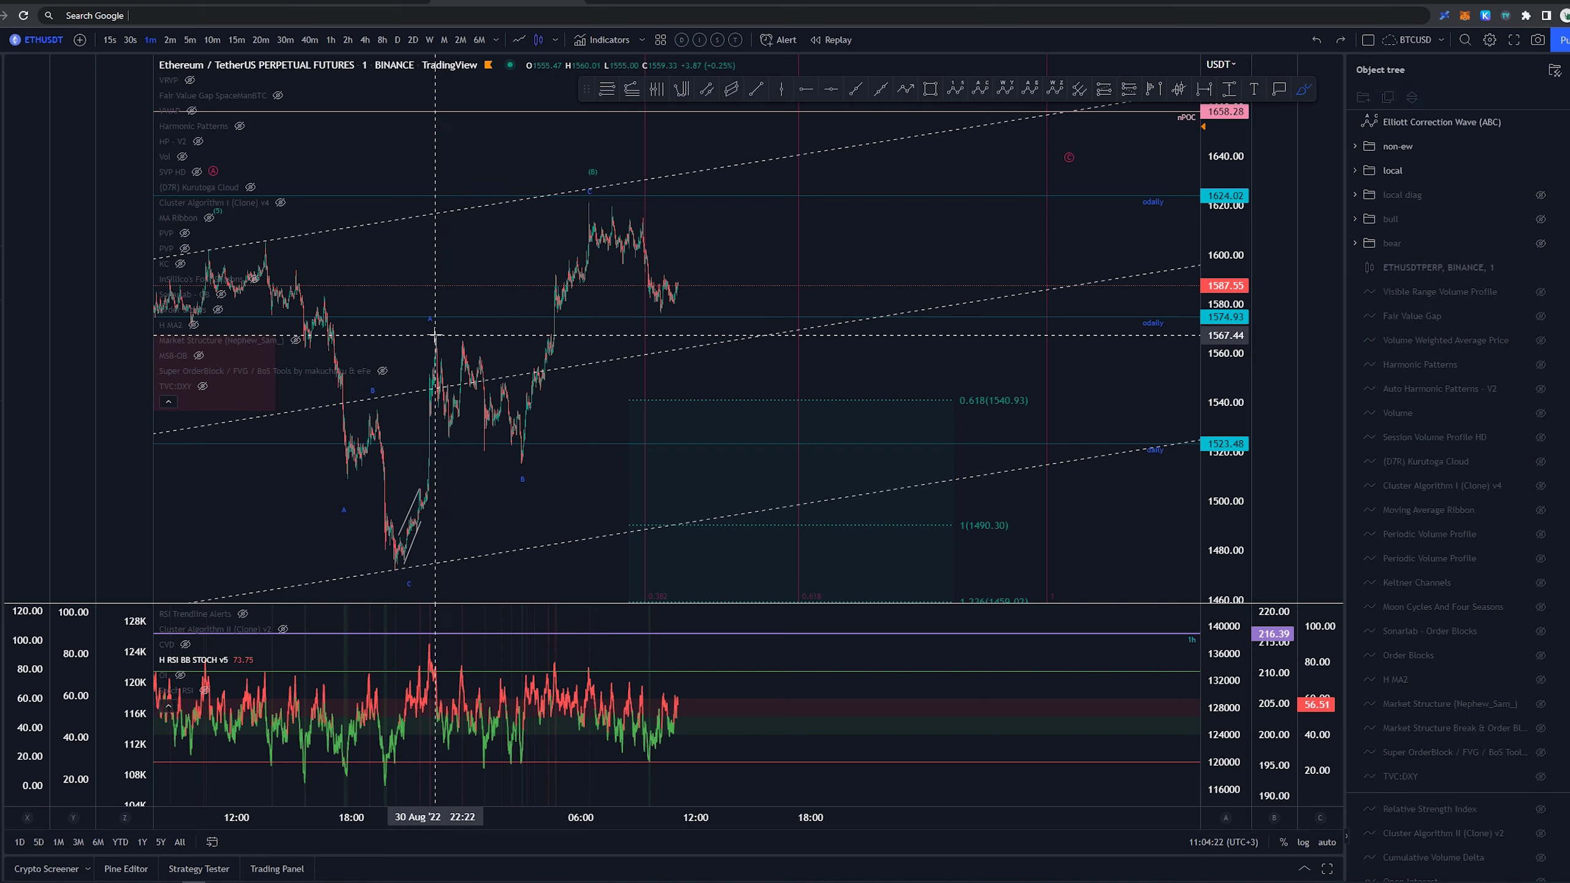
- Trace the swings from the wave C low through A, B and (B) to a rebound near the upper channel line, then remove the Brush strokes
mouse_move(404, 565)
mouse_down()
mouse_move(438, 335)
mouse_move(526, 457)
mouse_move(597, 197)
mouse_move(656, 275)
mouse_up()
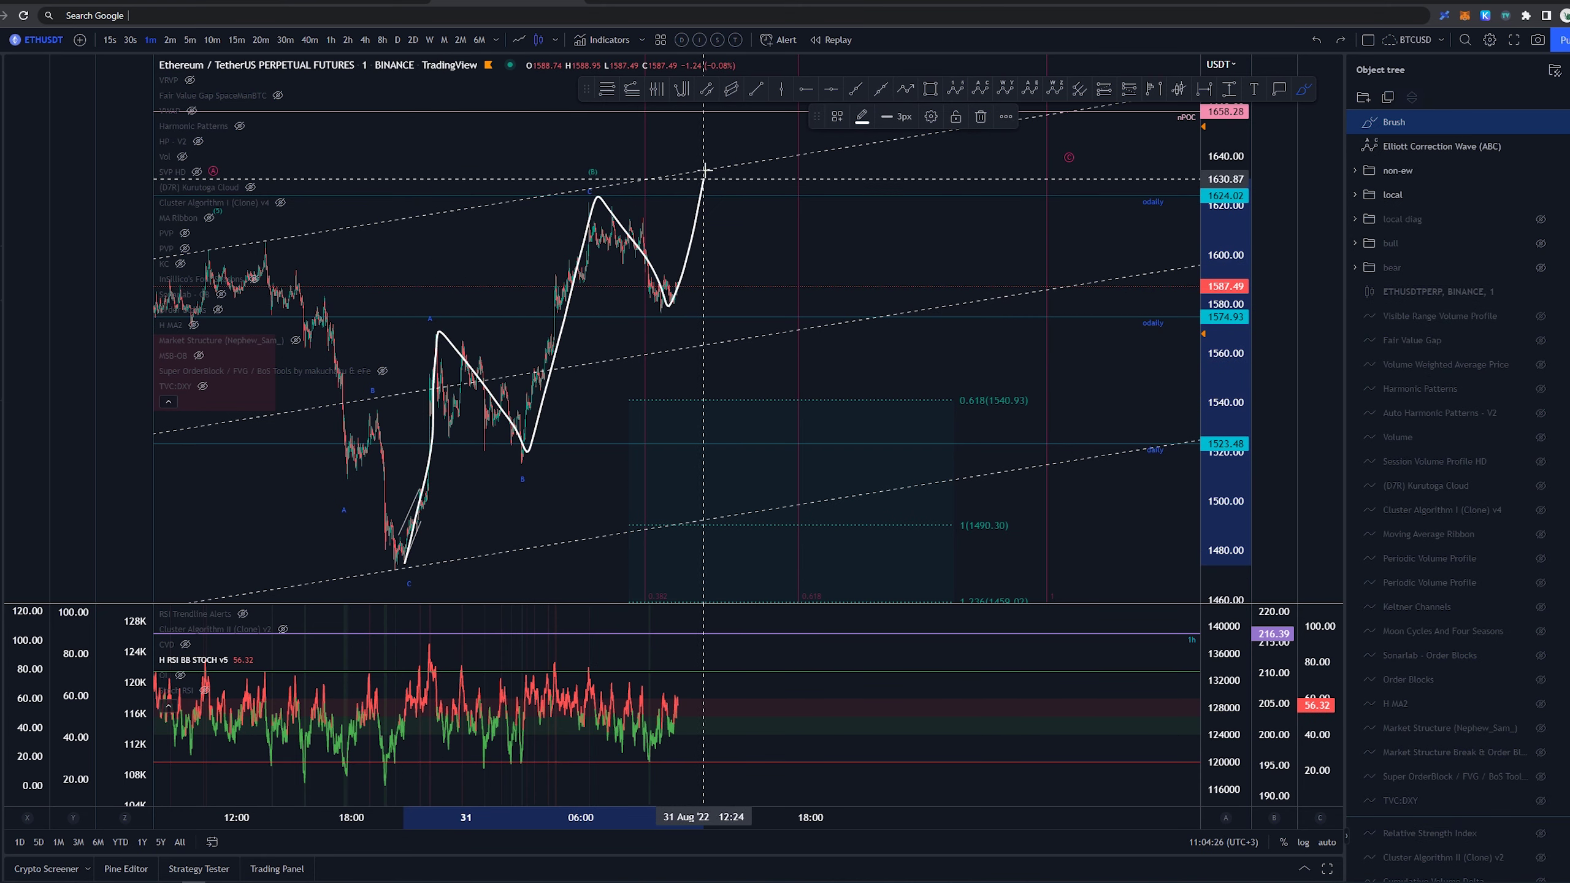
drag(705, 168, 704, 168)
key(ctrl+z)
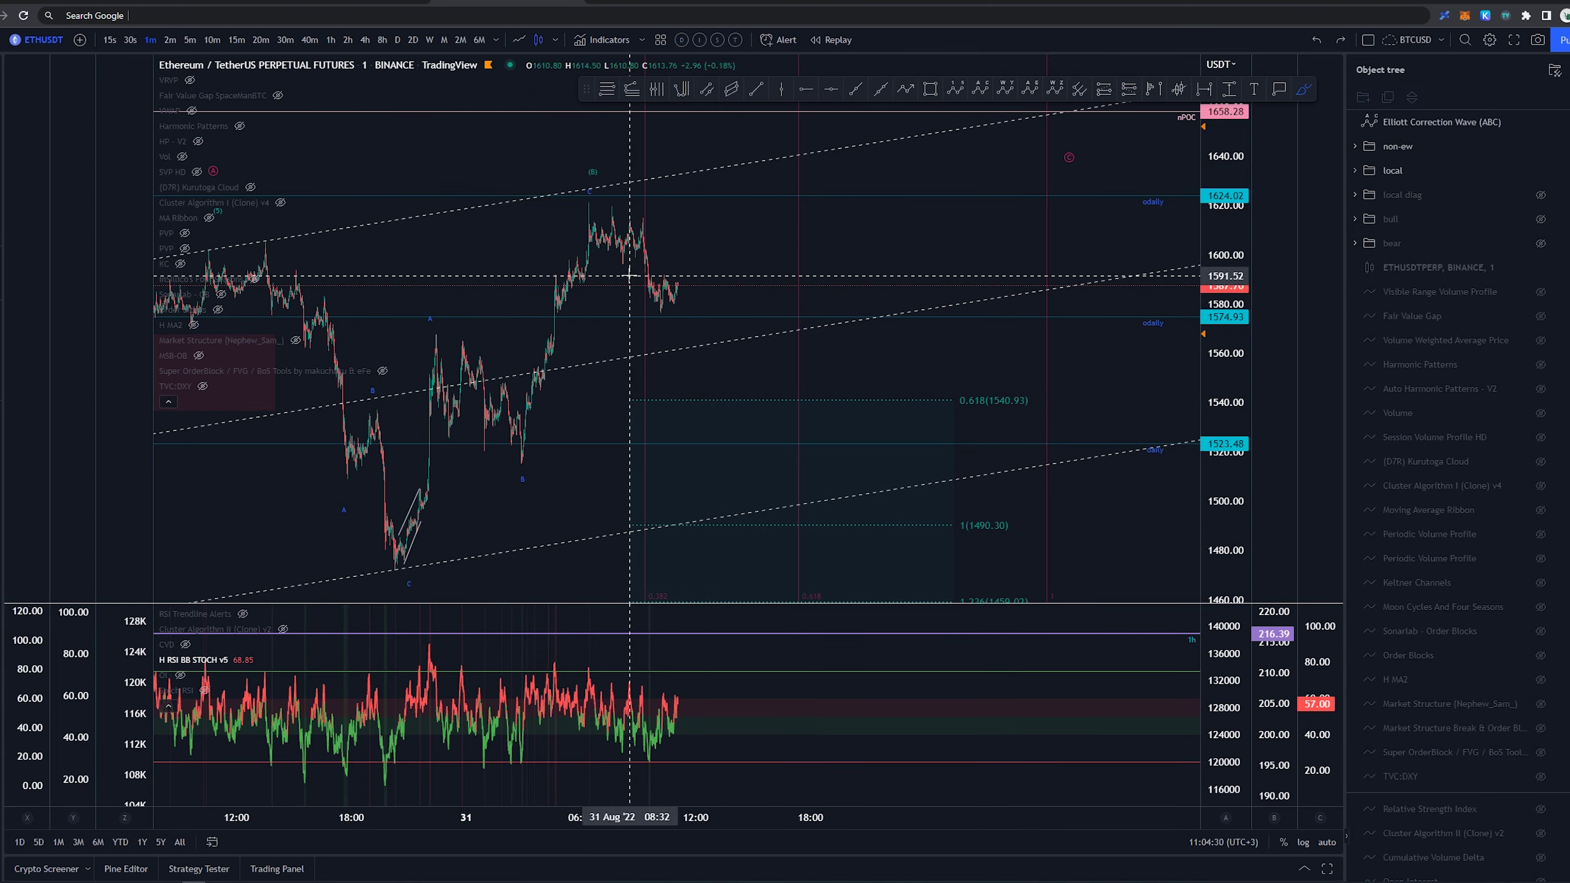
drag(448, 324, 435, 334)
key(ctrl+z)
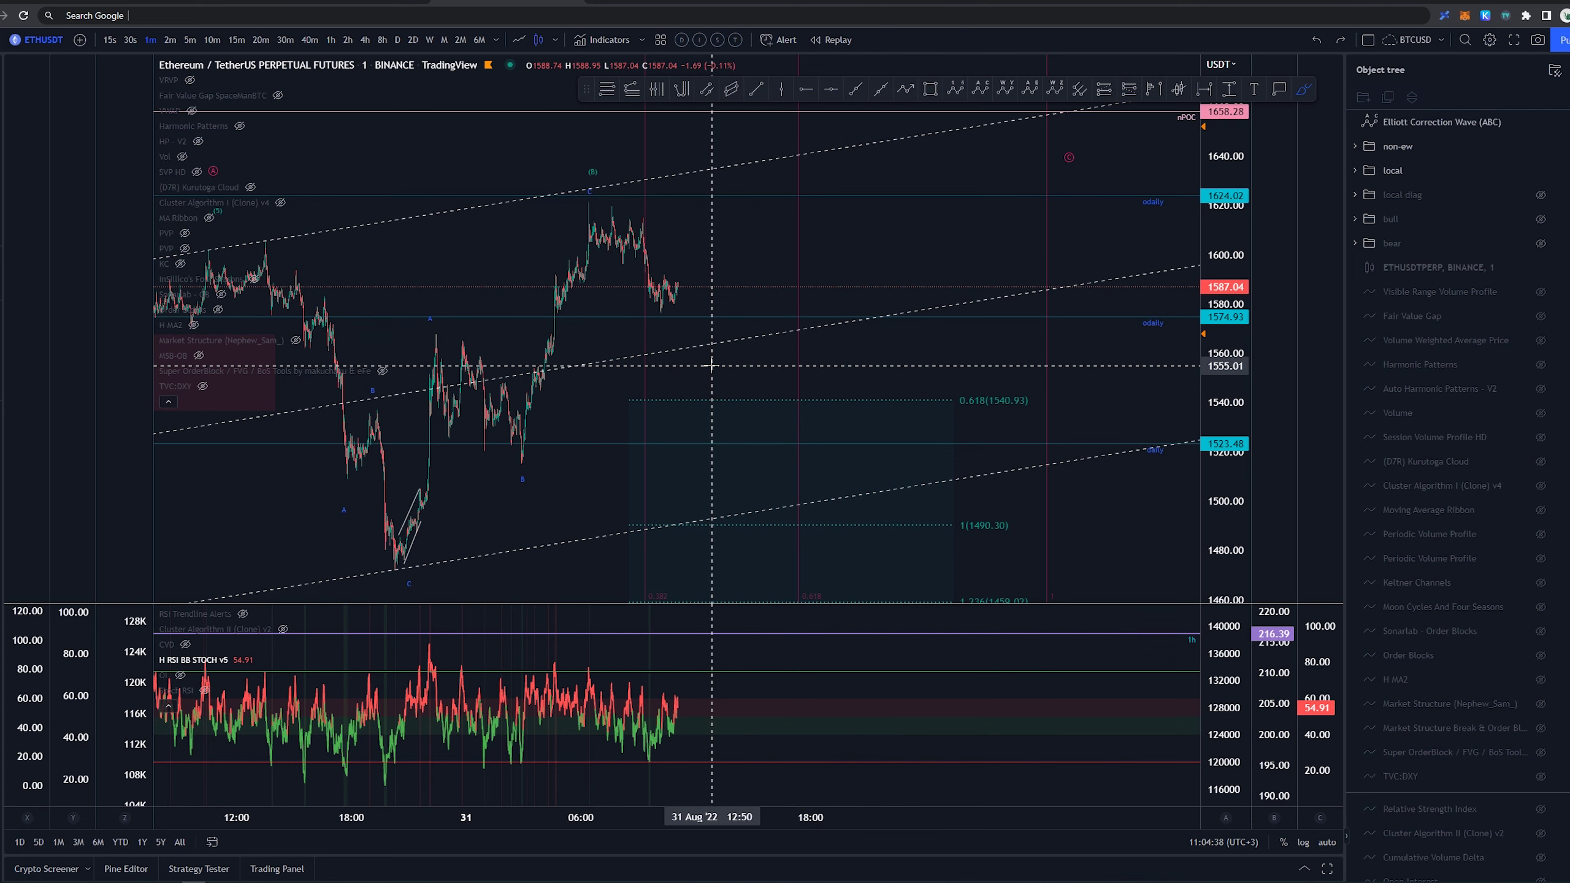
- Sketch a dip from the current price to the middle channel line and a rebound with the Brush, and undo the sketch
mouse_move(679, 282)
mouse_down()
mouse_move(699, 351)
mouse_move(718, 305)
mouse_up()
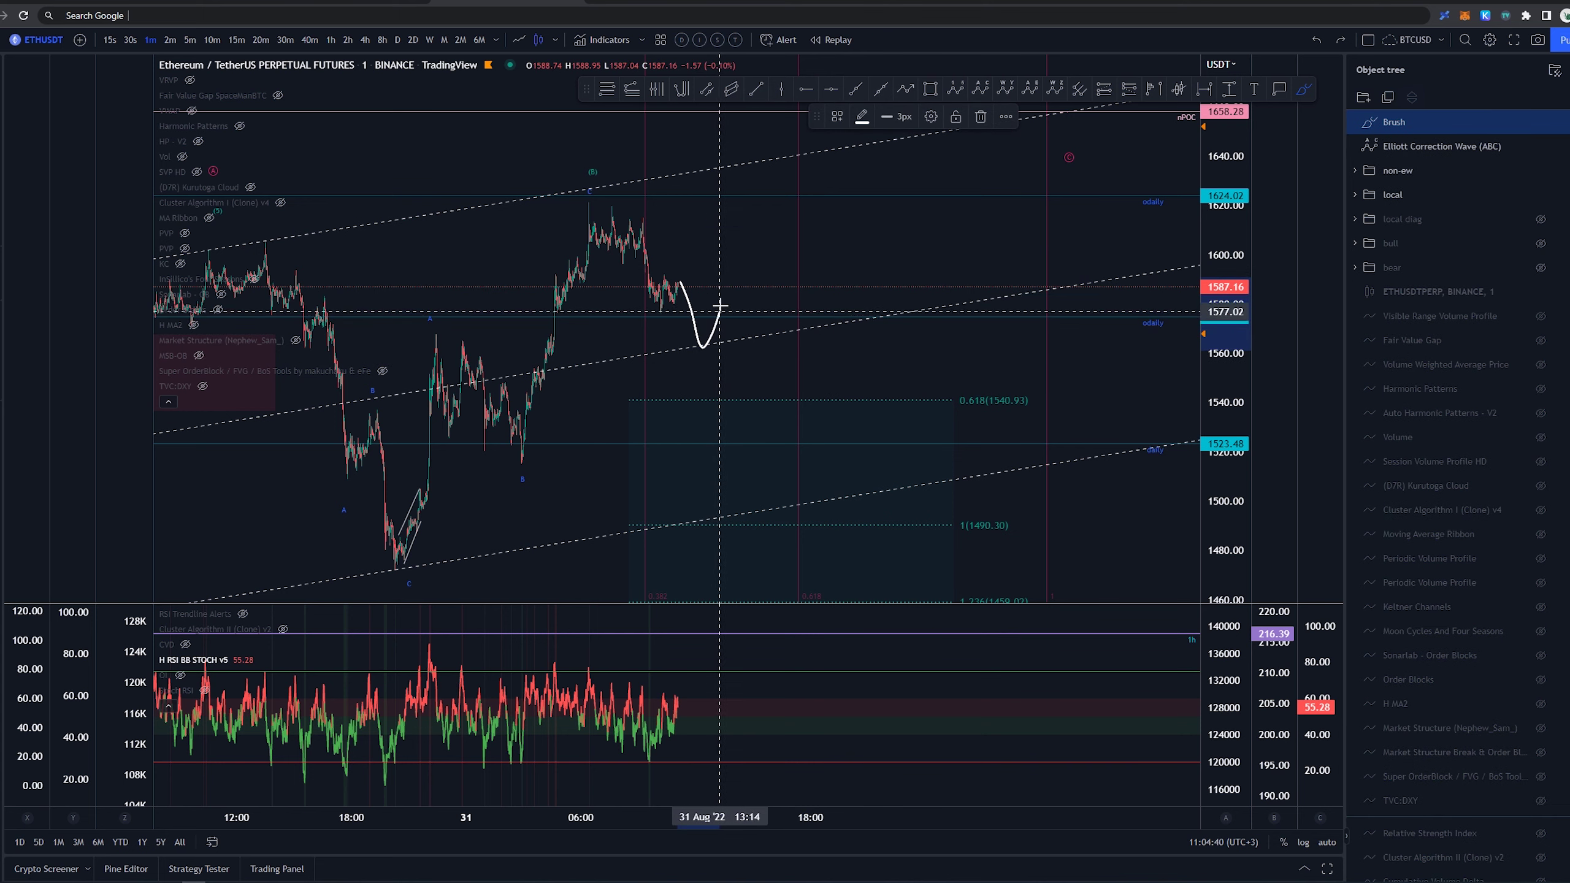
key(ctrl+z)
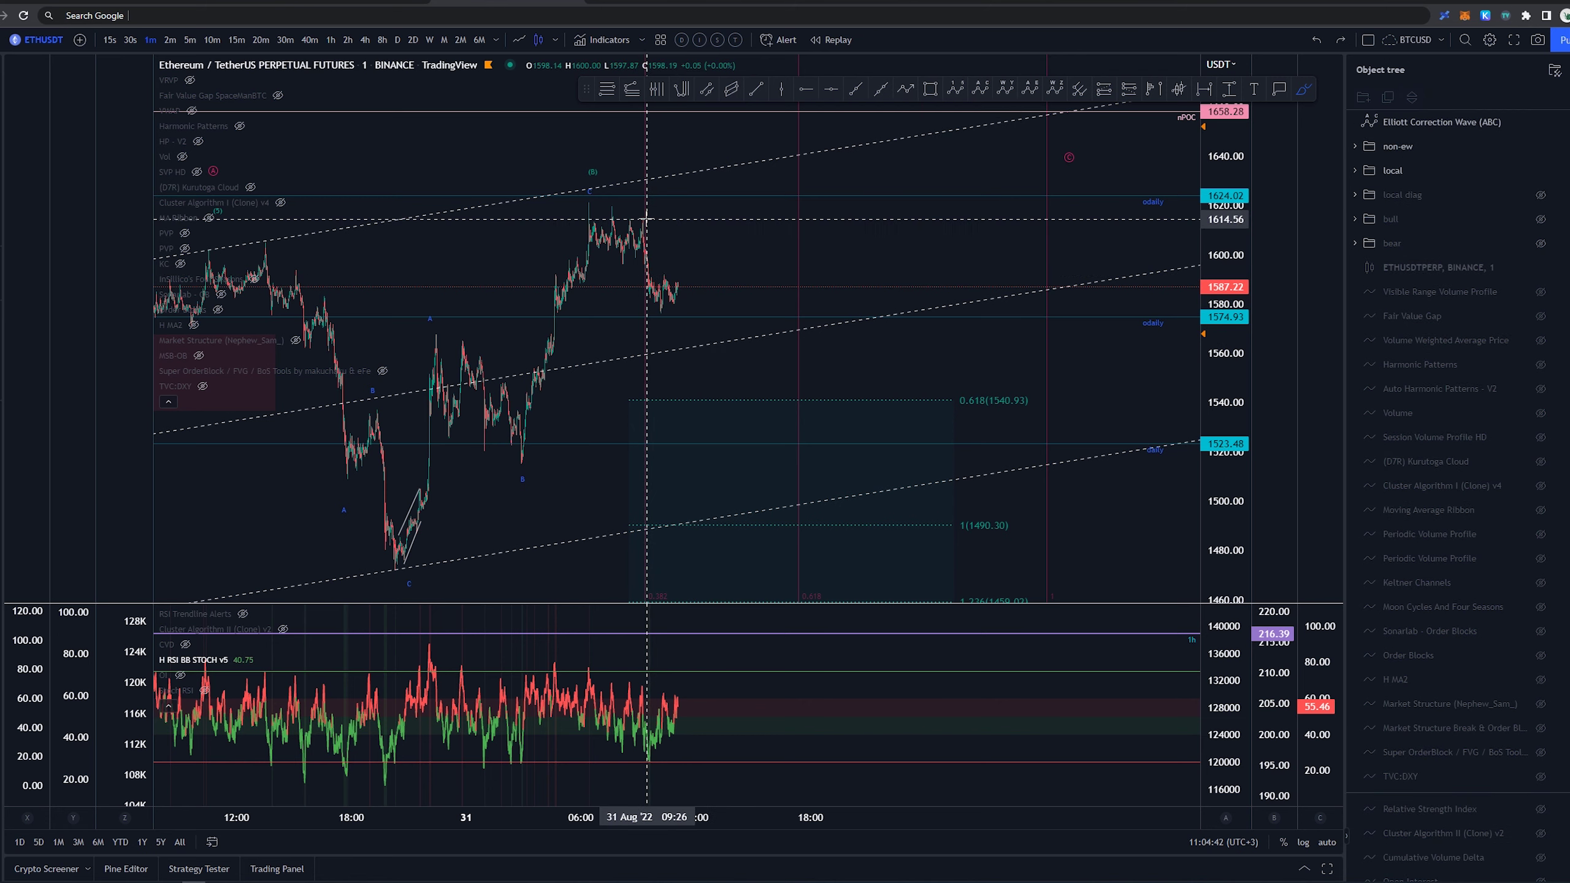
key(ctrl+y)
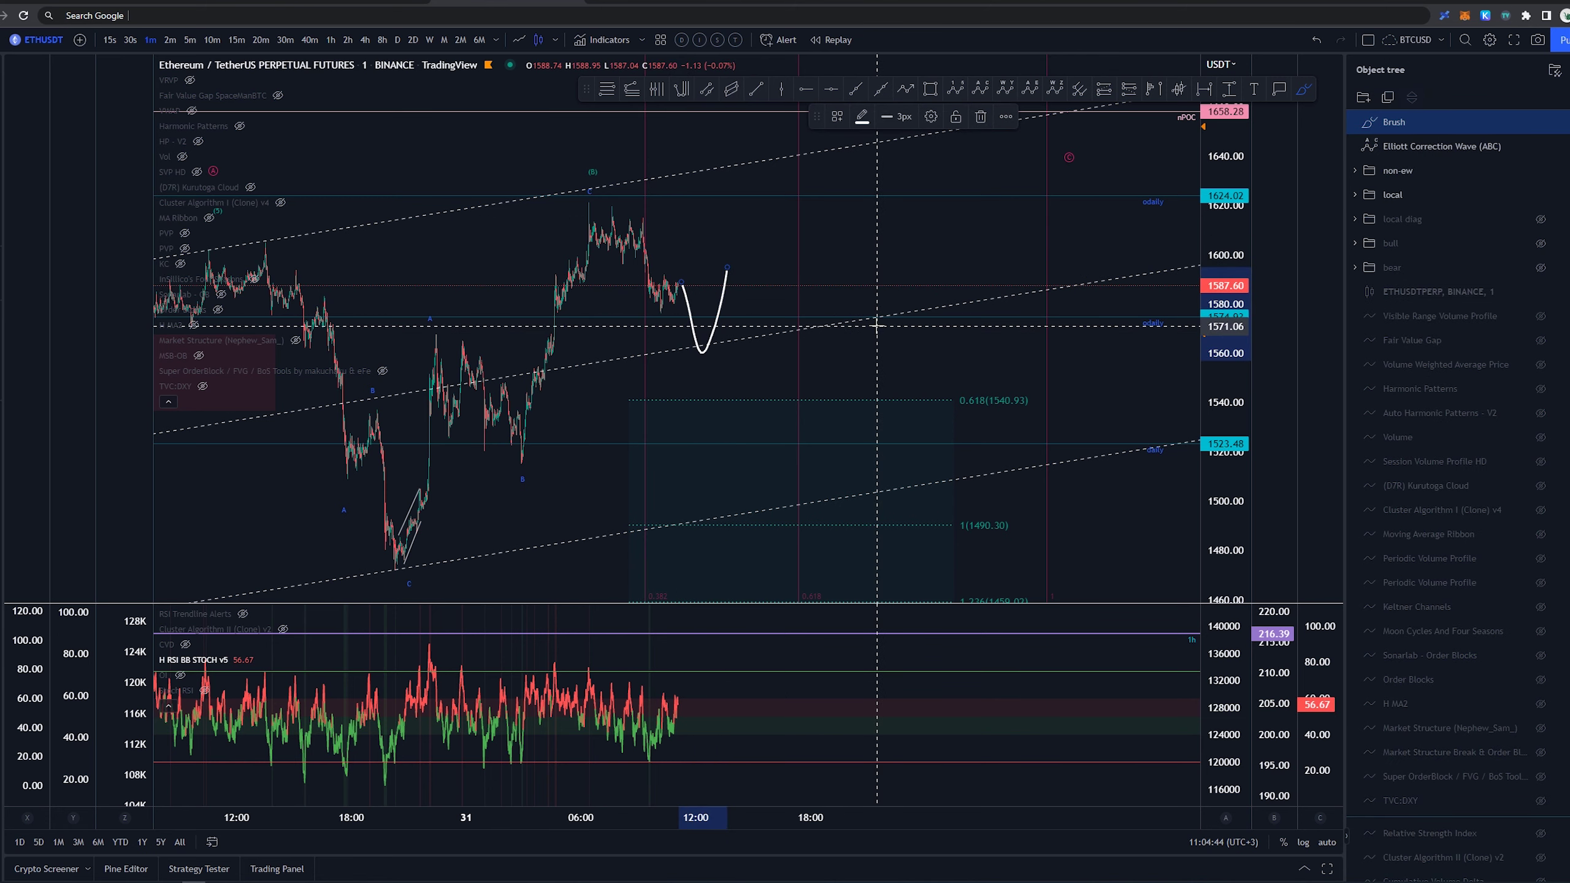
key(ctrl+z)
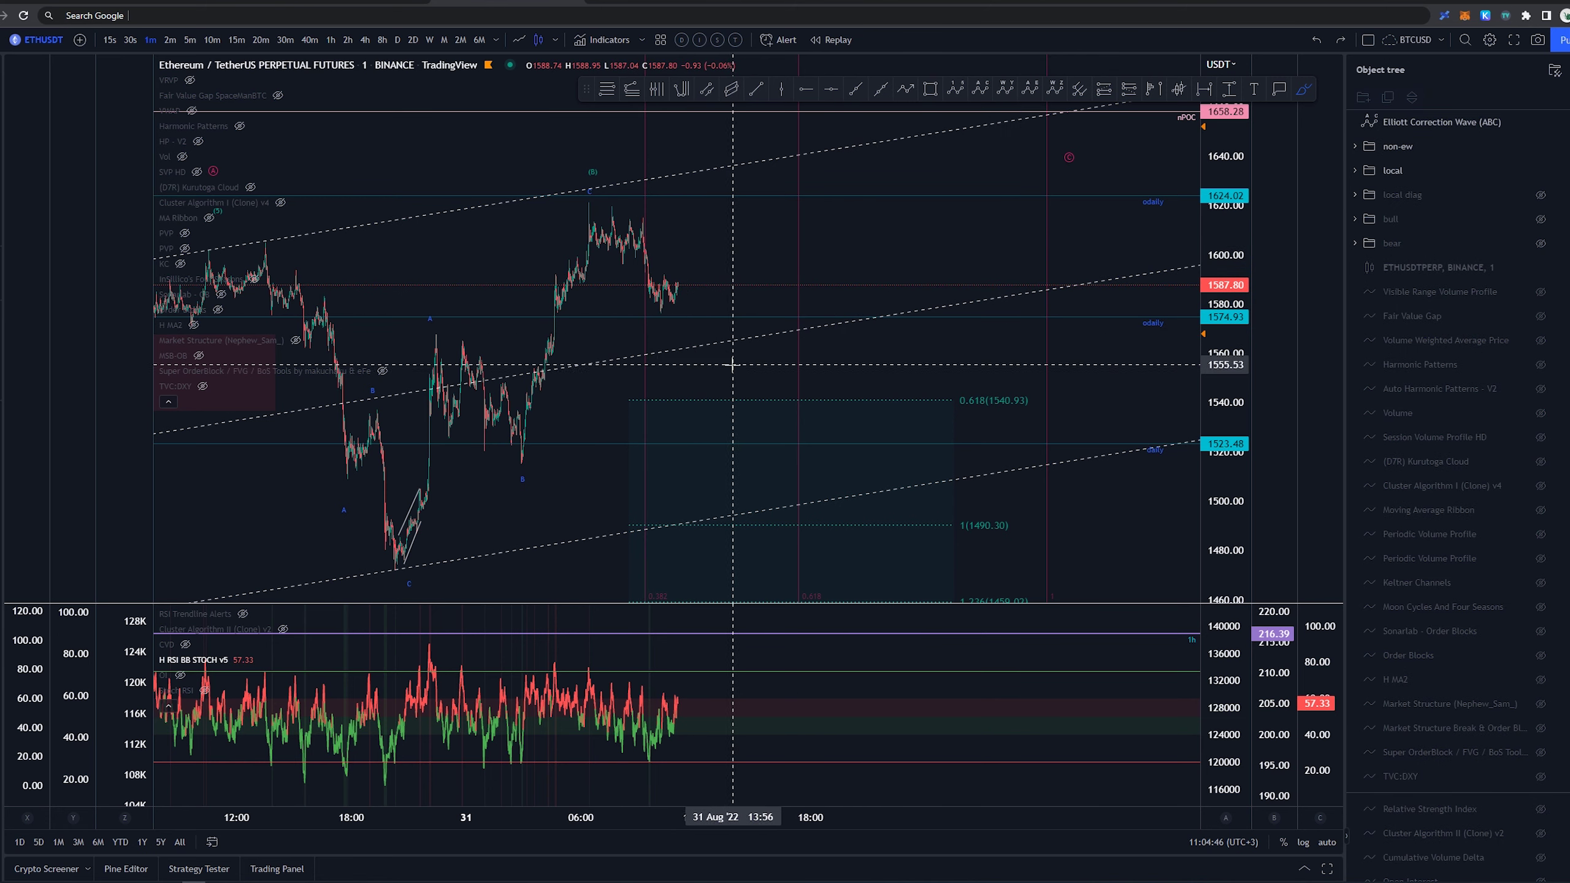
key(ctrl+y)
key(ctrl+z)
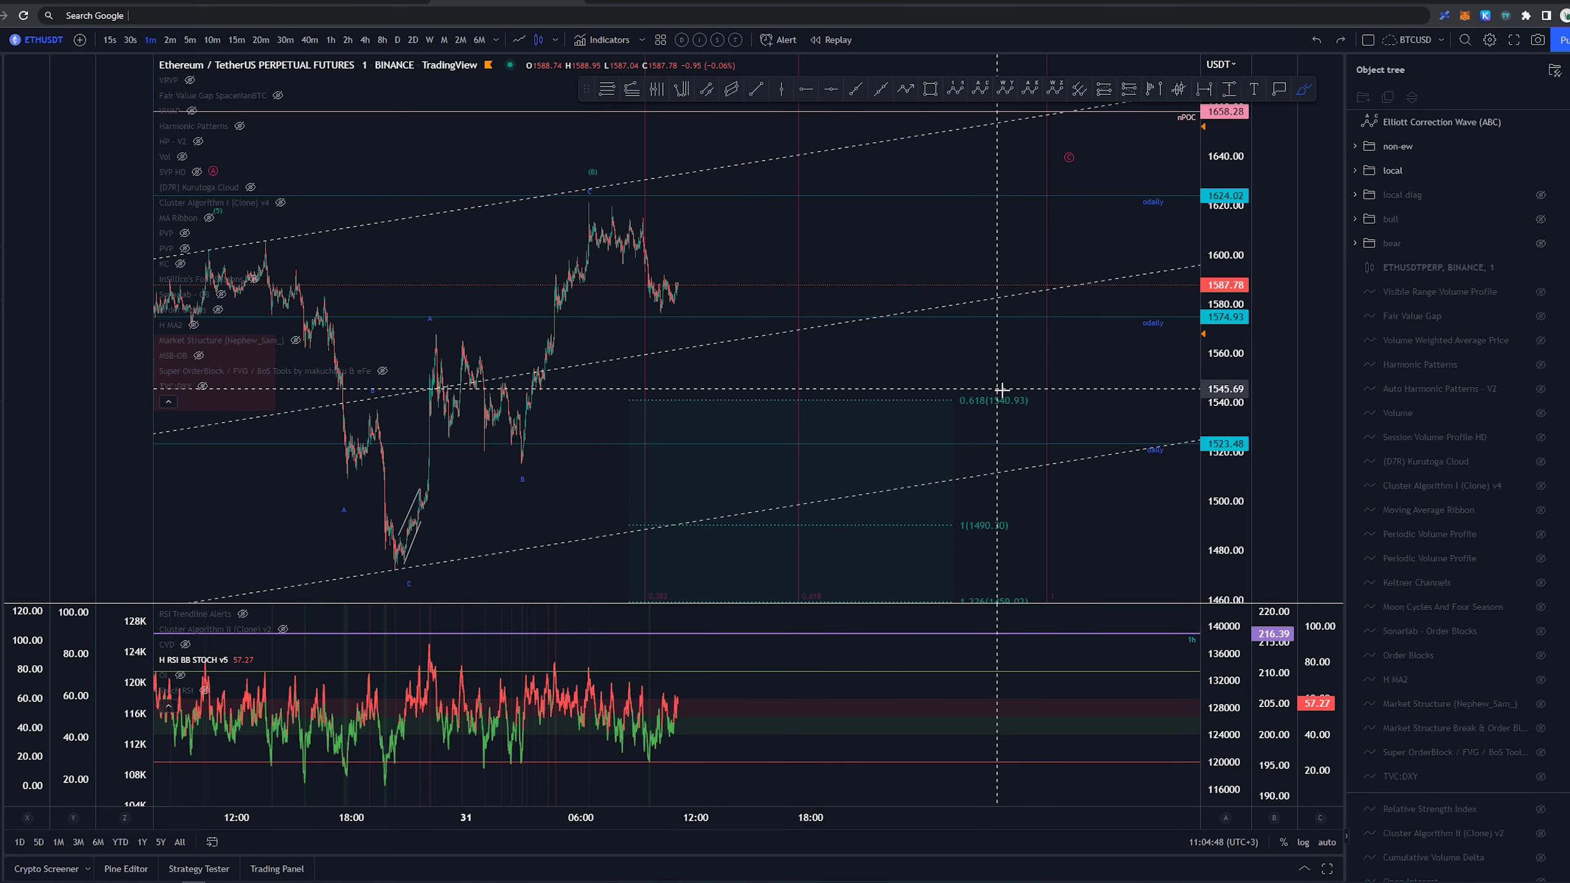
- Switch the chart to the 30-minute timeframe, reset the chart view and enlarge the 29 to 31 August price action
click(285, 39)
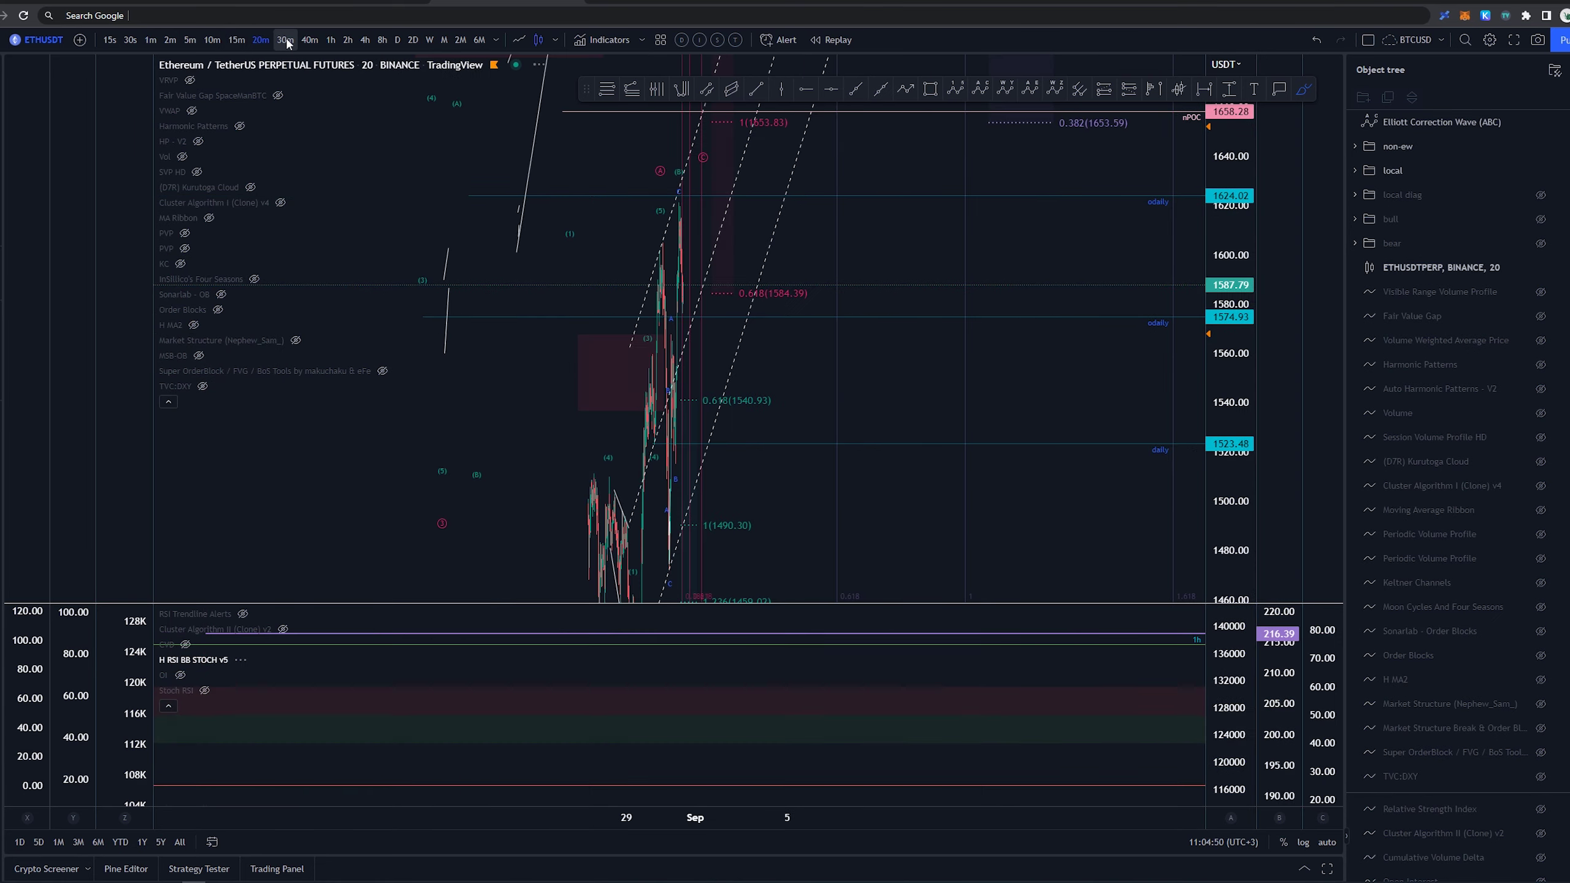
right_click(919, 246)
click(952, 257)
scroll(995, 355, down, 4)
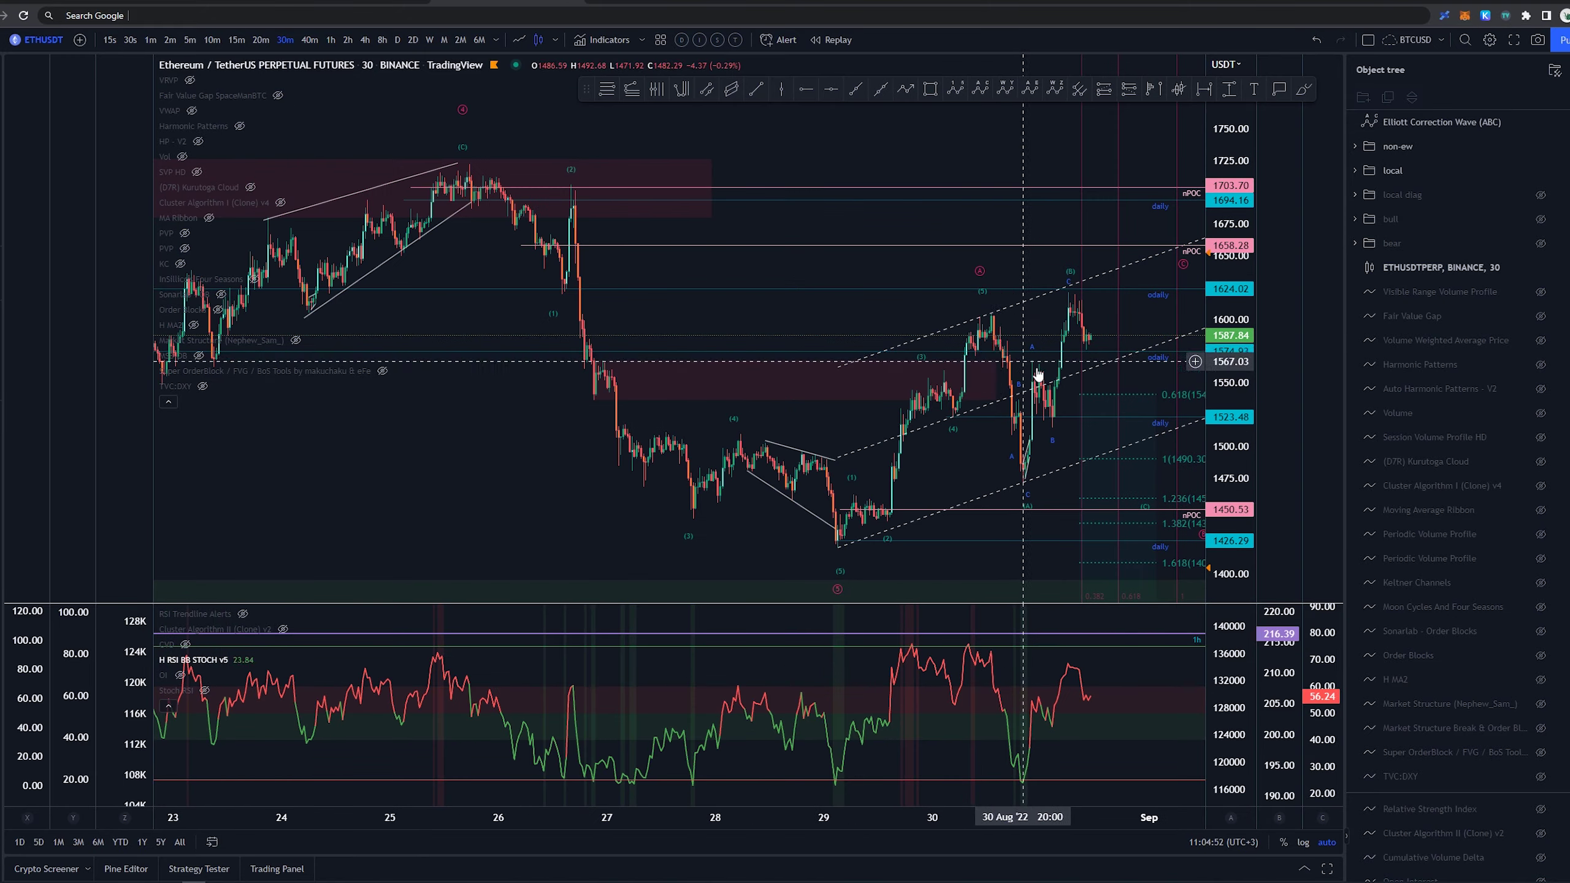
scroll(1037, 375, up, 7)
mouse_move(1076, 347)
mouse_down()
mouse_move(948, 292)
mouse_move(928, 319)
mouse_move(936, 335)
mouse_move(958, 328)
mouse_up()
- Trace the correction from the wave (5) high towards the projected (C) label with the Brush, and remove the stroke
click(1304, 89)
key(ctrl+z)
key(ctrl+z)
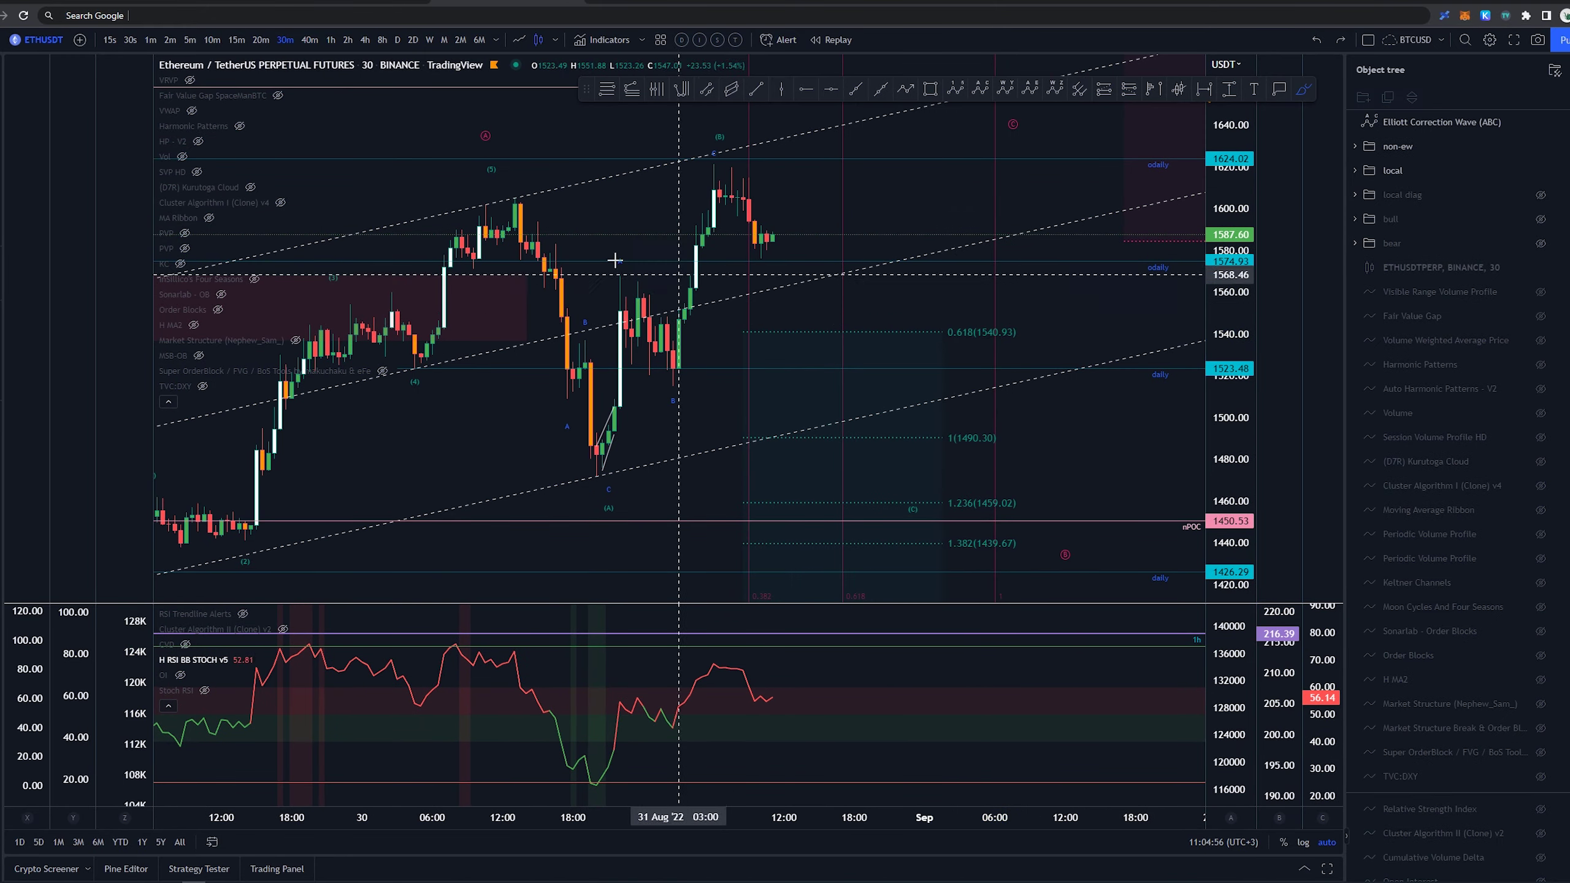
mouse_move(476, 199)
mouse_down()
mouse_move(536, 323)
mouse_move(706, 150)
mouse_move(905, 456)
mouse_up()
key(ctrl+z)
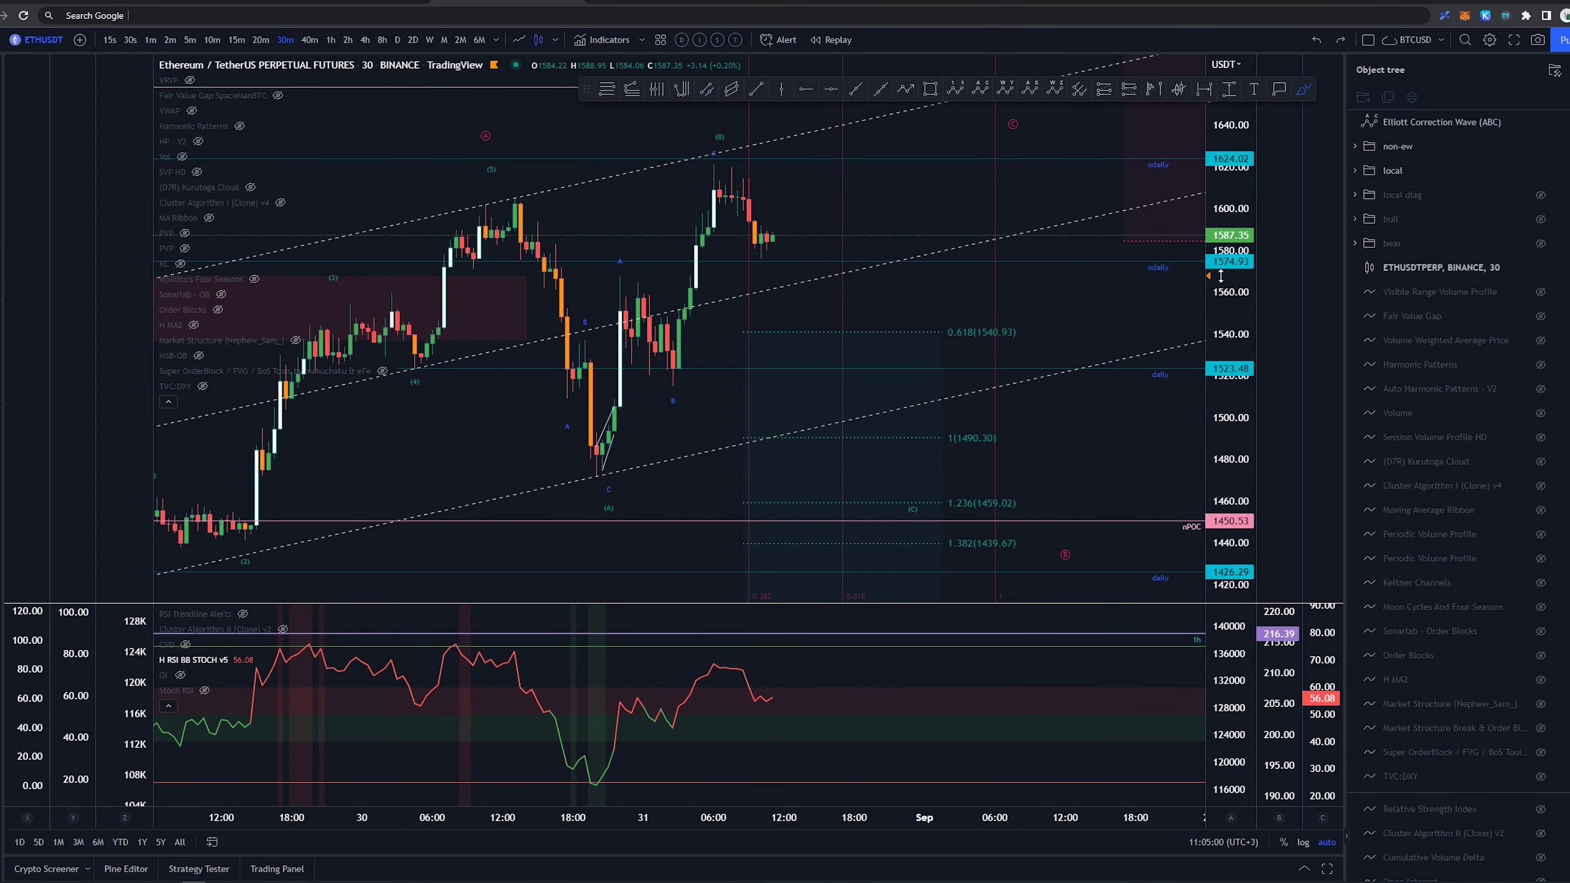
- Circle the 1 and the 1.236 to 1.382 Fib targets and sketch an upward arrow with the Brush, deleting all the marks
scroll(1139, 326, down, 5)
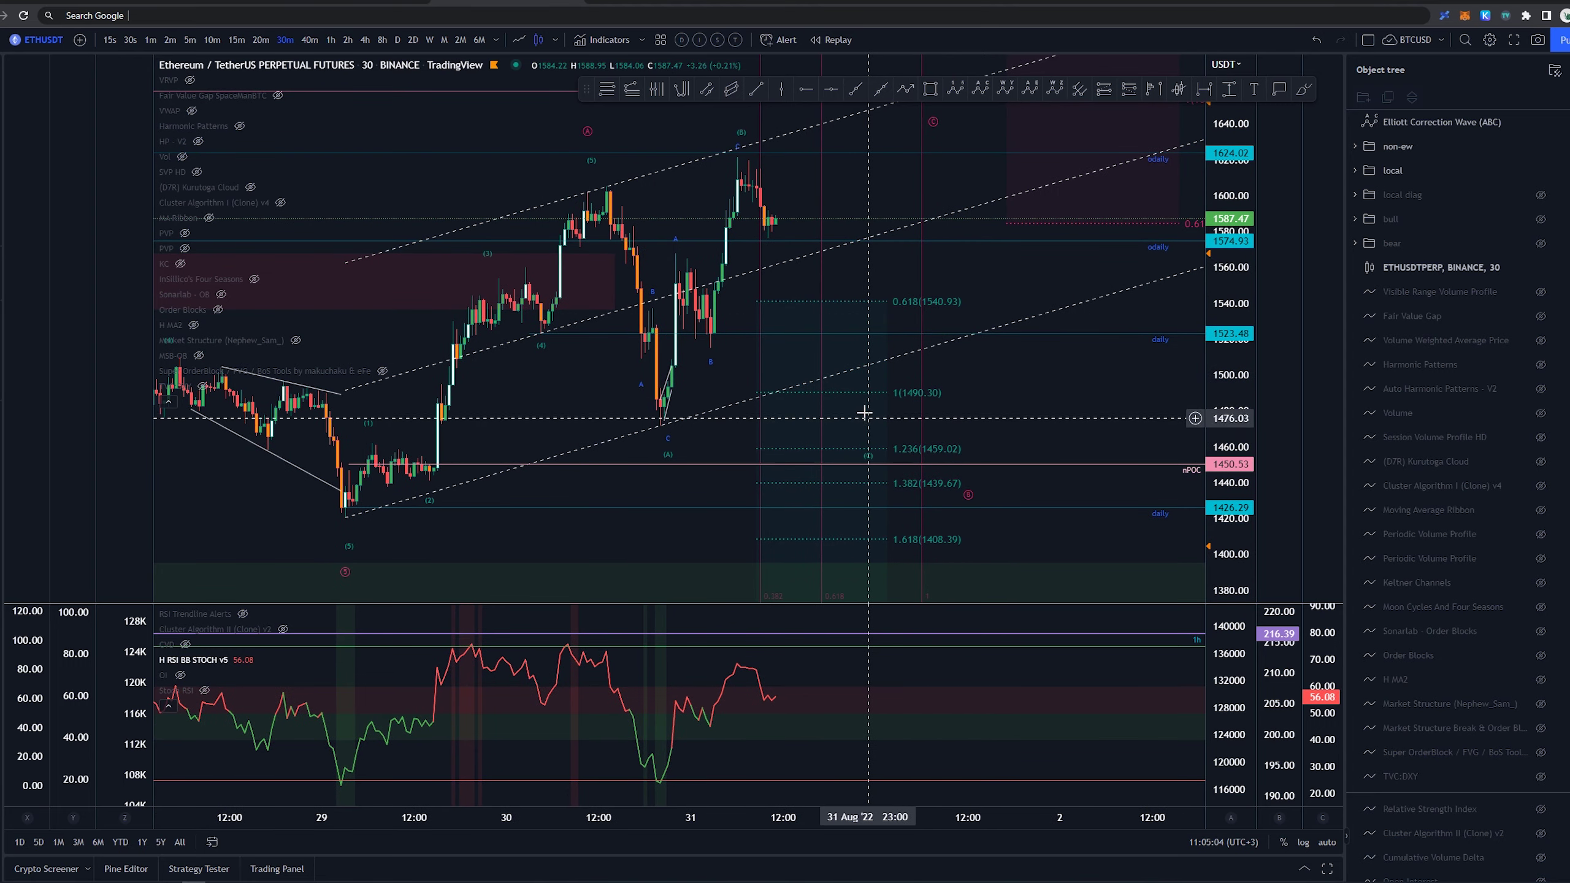
mouse_move(902, 370)
mouse_down()
mouse_move(939, 407)
mouse_move(943, 376)
mouse_up()
drag(955, 440, 905, 428)
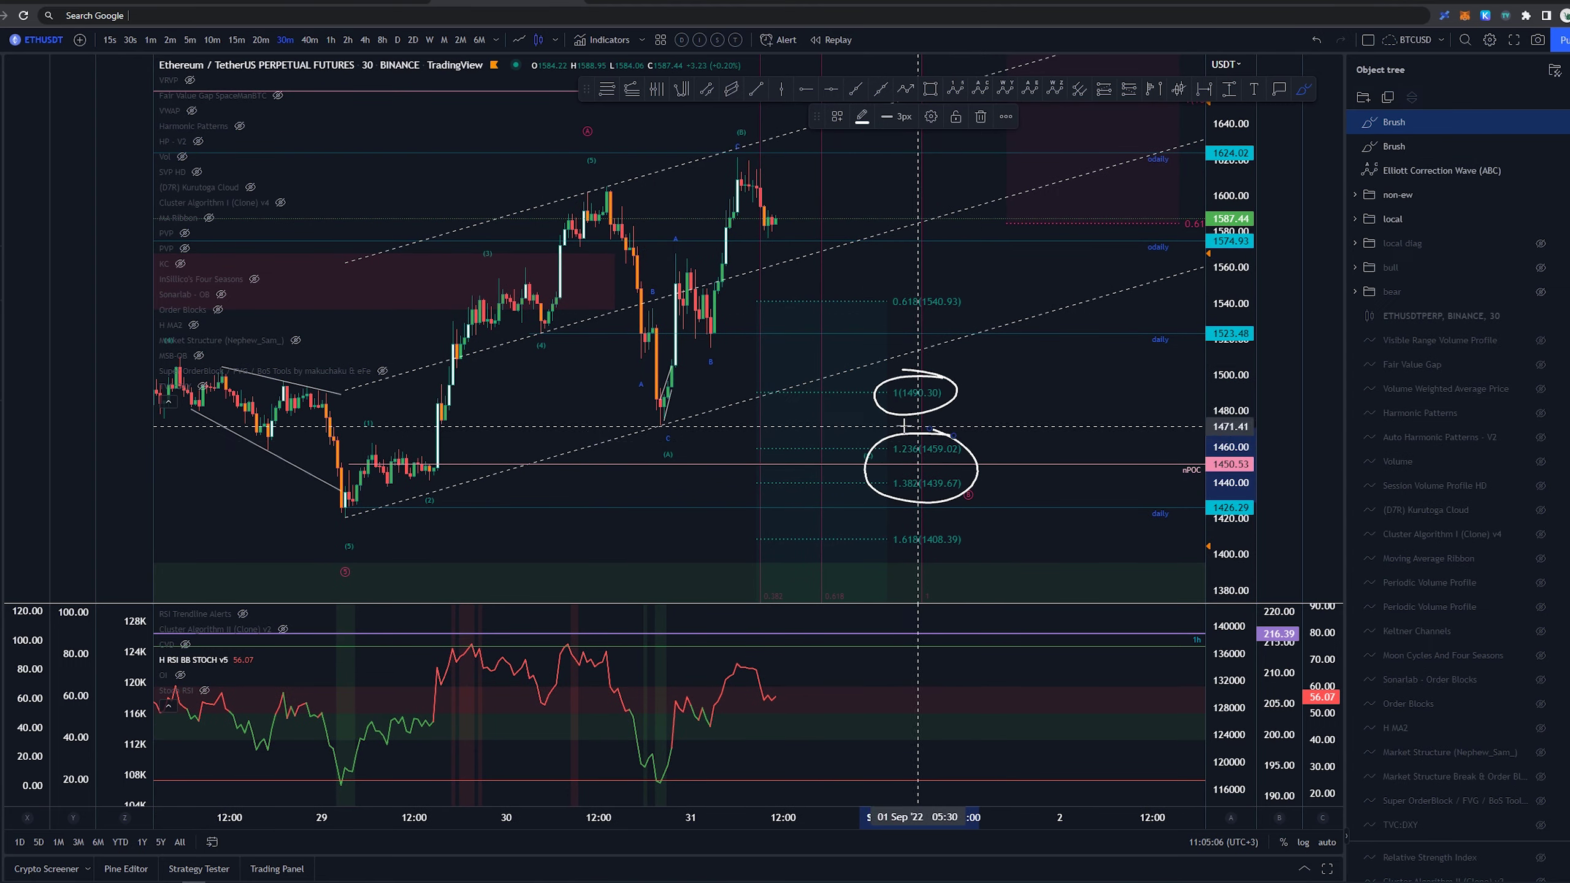
key(ctrl+z)
key(ctrl+z)
drag(830, 379, 809, 213)
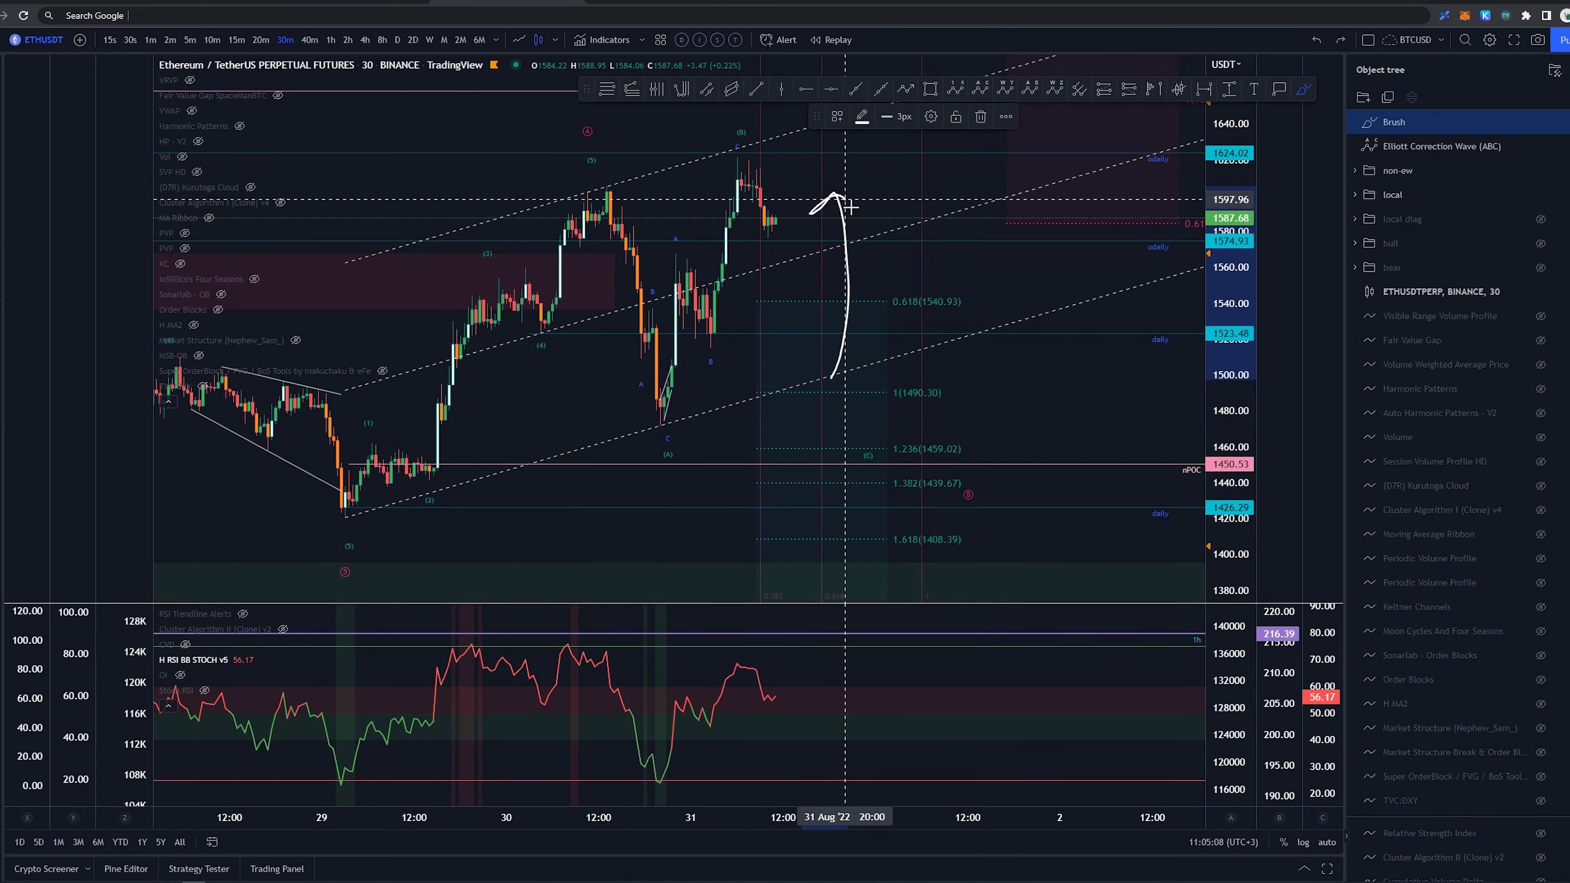
key(ctrl+z)
- Trace the zigzag drop from the 31 August (B) high and a small bounce with the Brush, and remove the strokes
scroll(828, 293, down, 7)
drag(1234, 174, 1234, 295)
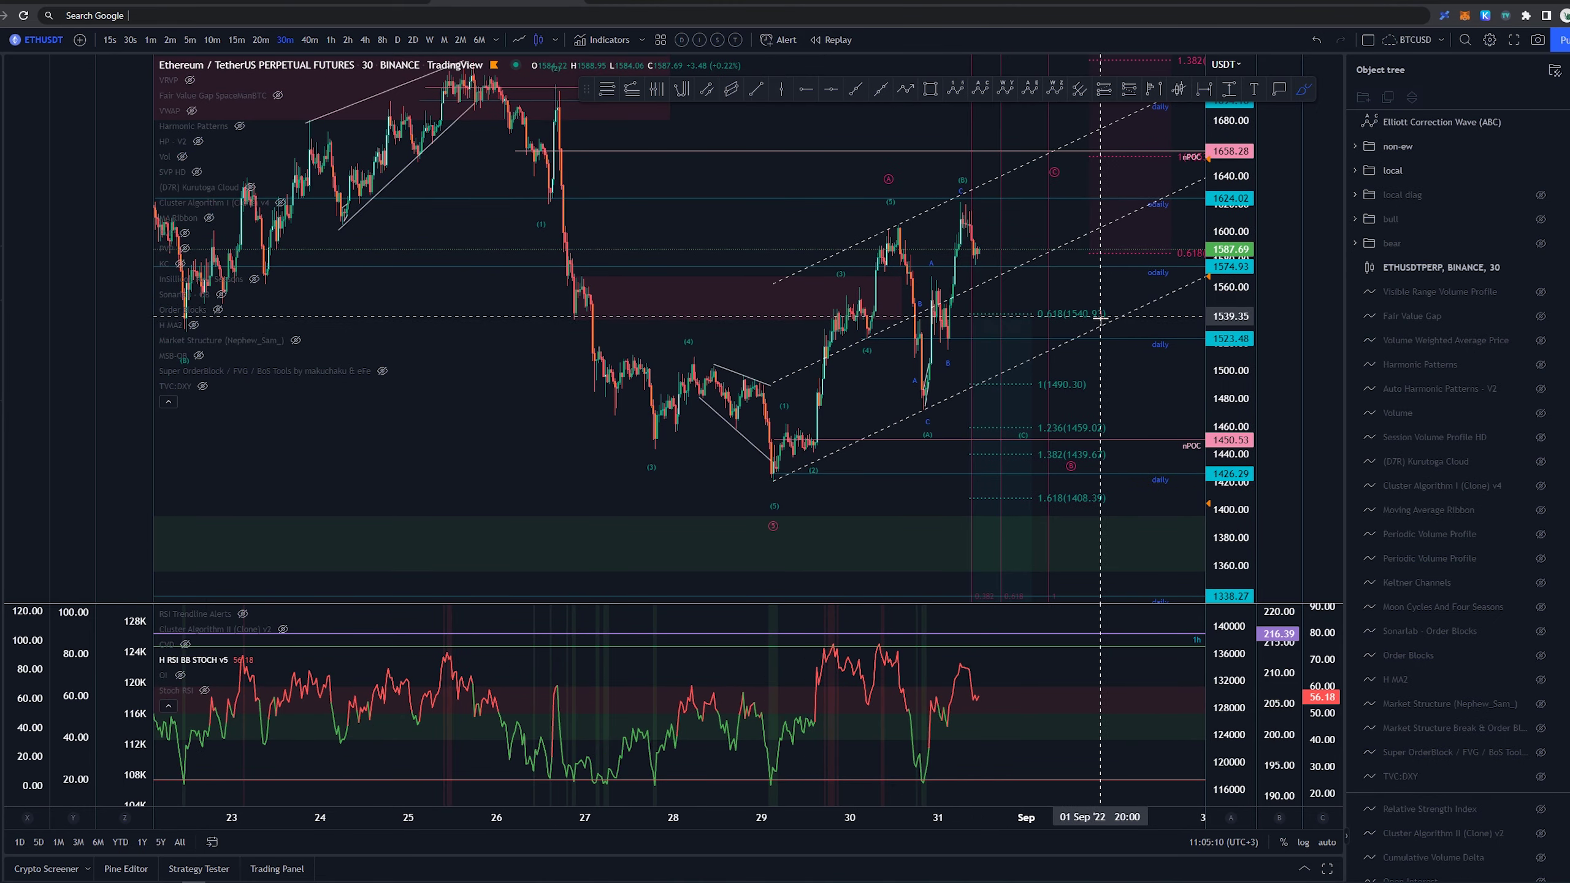
drag(1078, 293, 929, 314)
key(alt+b)
mouse_move(840, 237)
mouse_down()
mouse_move(883, 241)
mouse_move(865, 252)
mouse_move(875, 240)
mouse_move(831, 233)
mouse_up()
key(ctrl+z)
scroll(859, 260, up, 3)
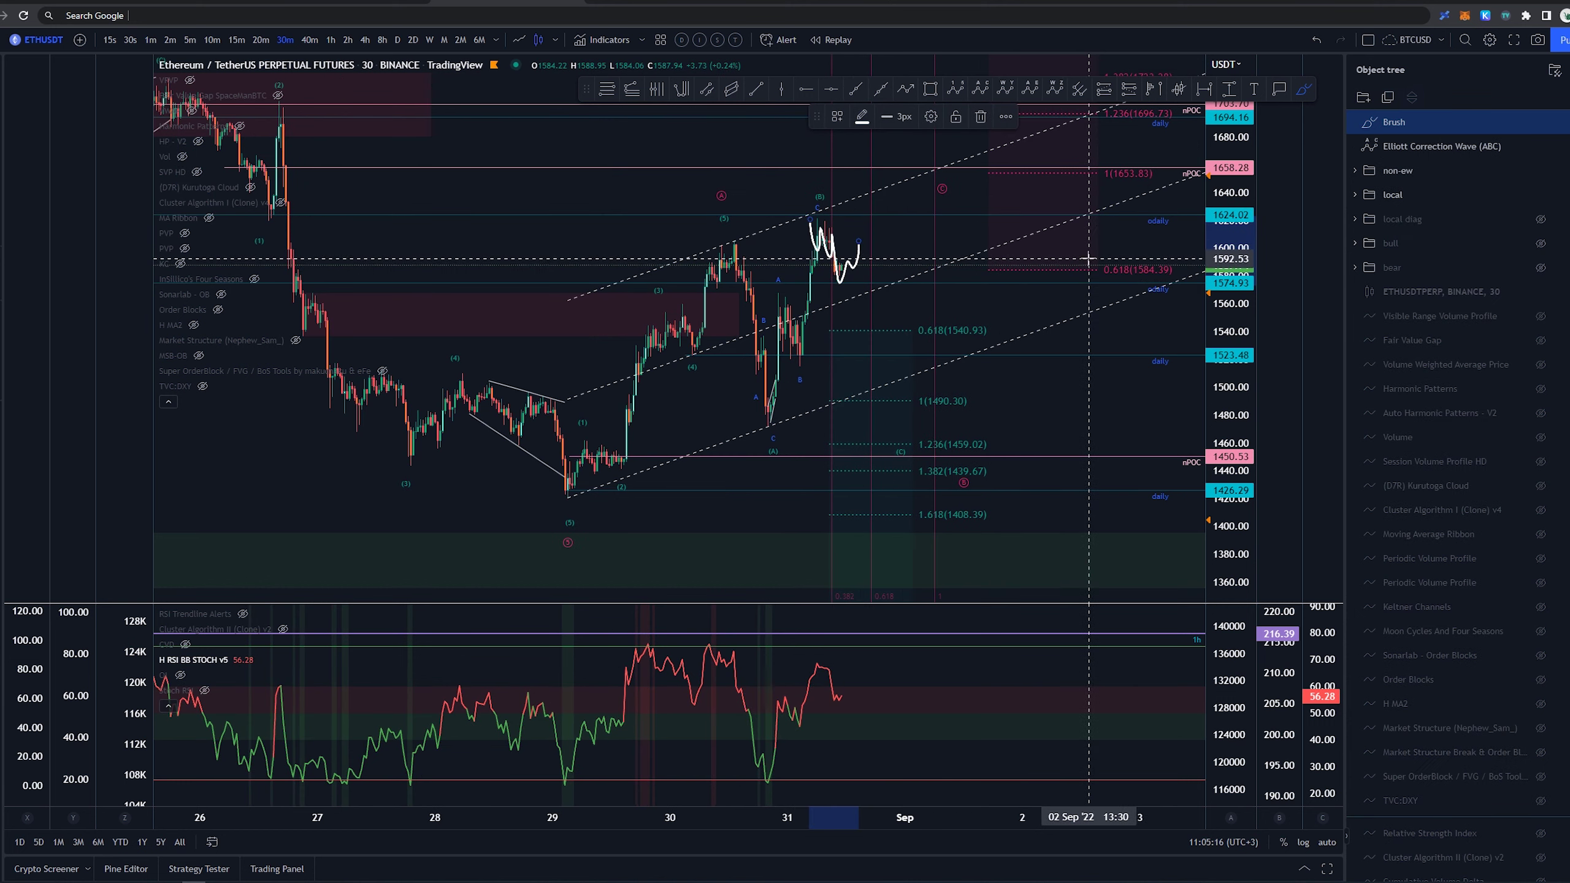
key(ctrl+z)
drag(1231, 350, 1230, 286)
drag(1098, 424, 1061, 421)
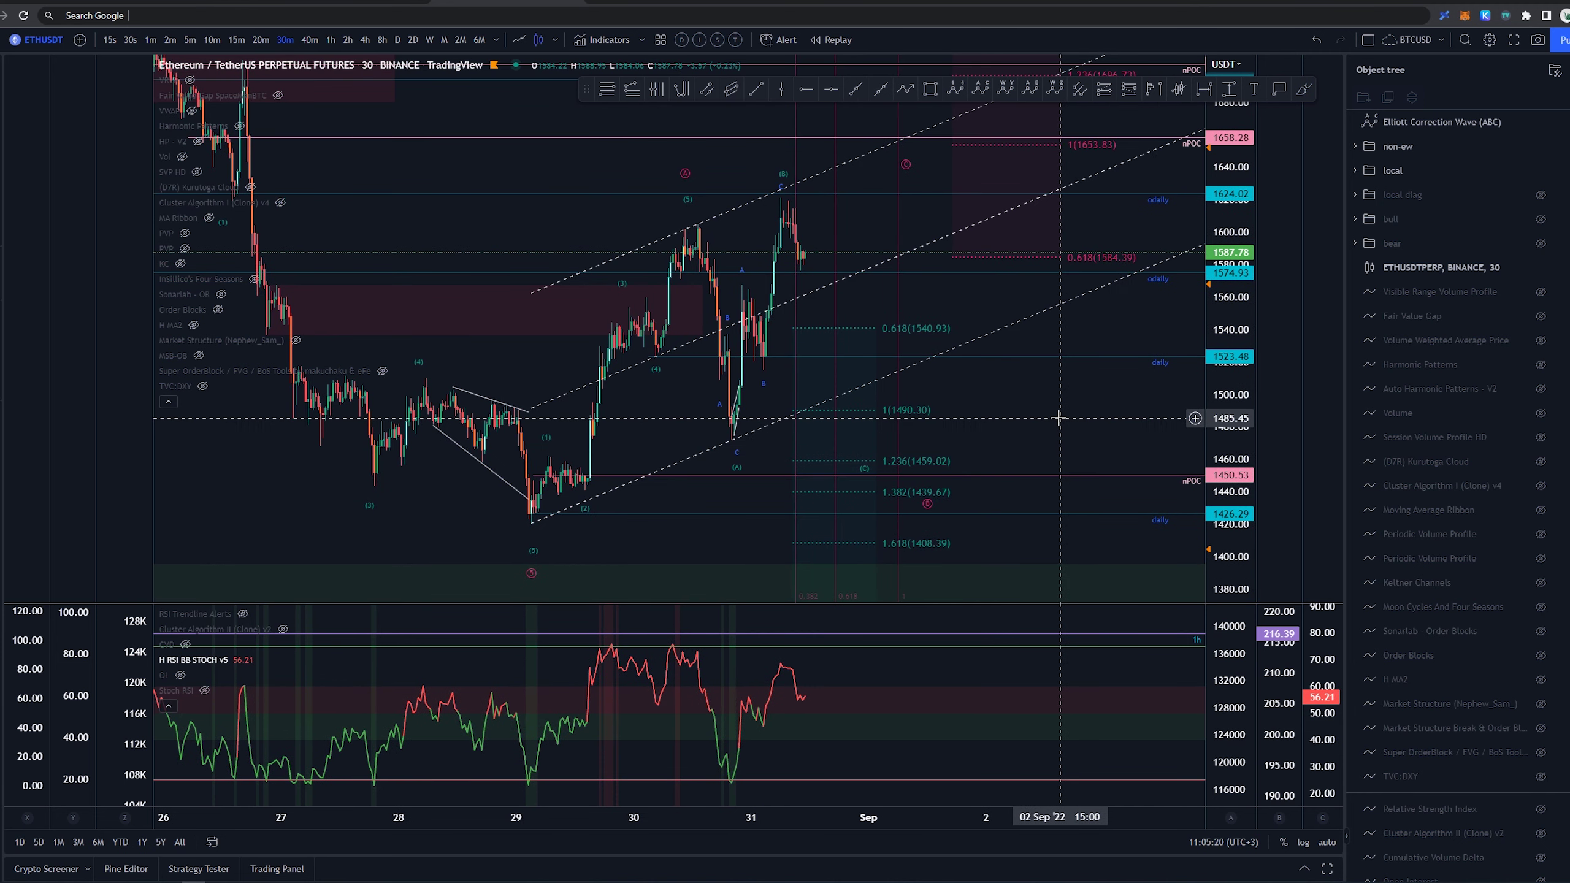